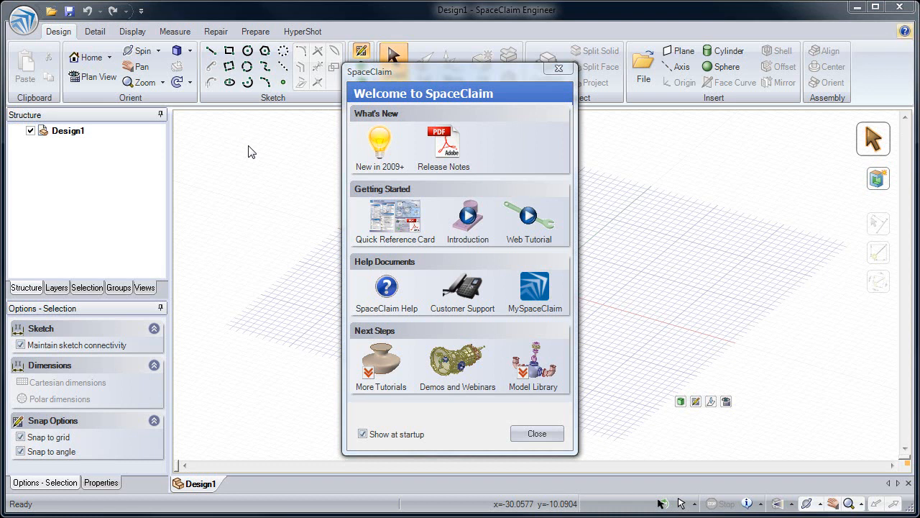
# Step: Read through both pages of the SpaceClaim Quick Reference Card, closing it and the welcome window when done
pyautogui.click(411, 225)
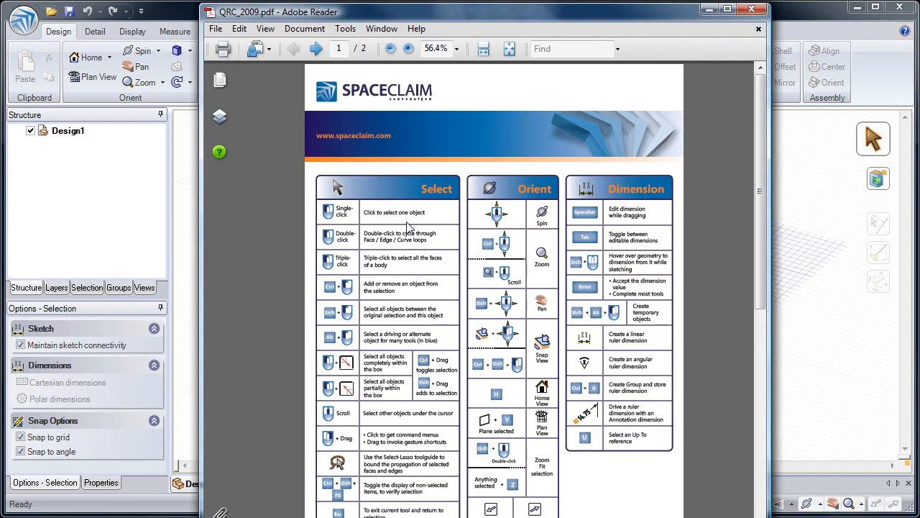
pyautogui.scroll(-2, 408, 227)
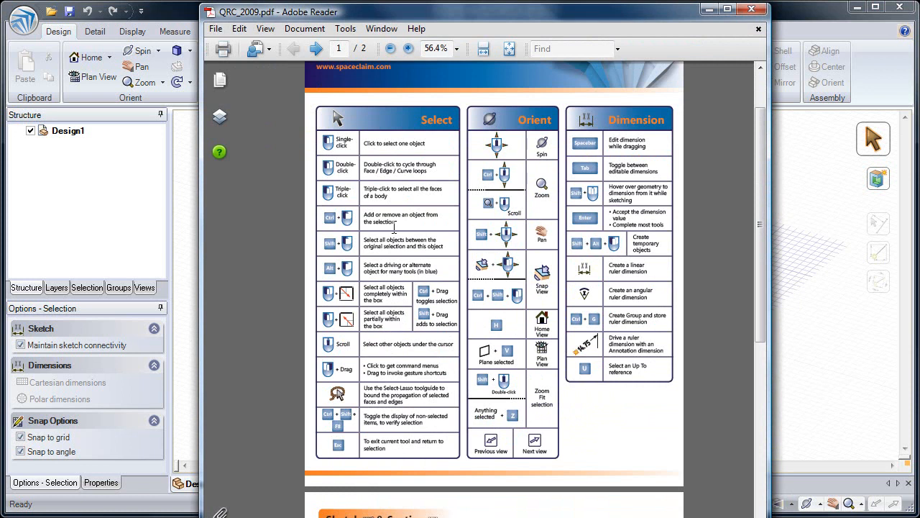
pyautogui.scroll(-8, 394, 222)
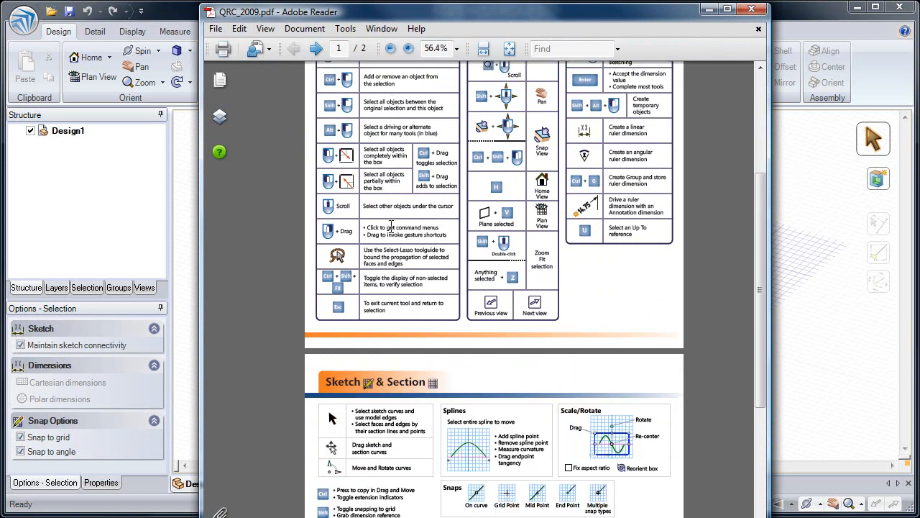
pyautogui.scroll(-4, 391, 226)
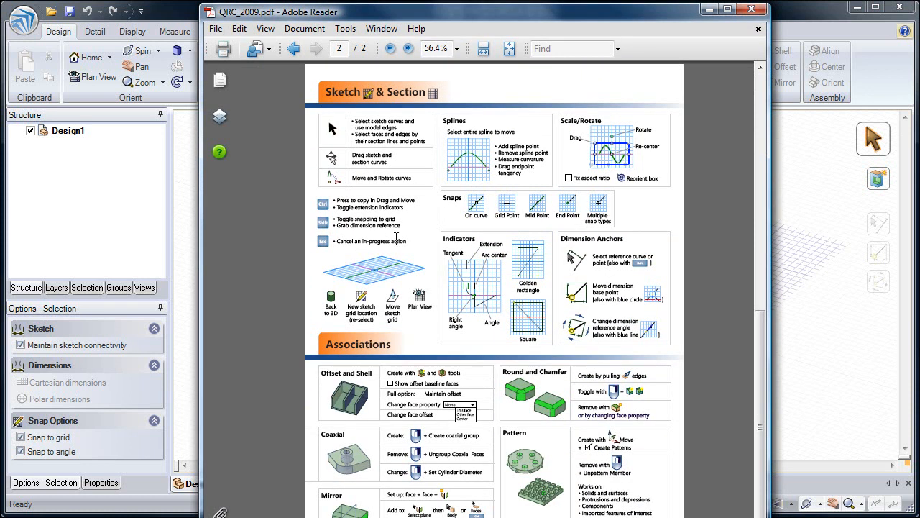
pyautogui.click(751, 9)
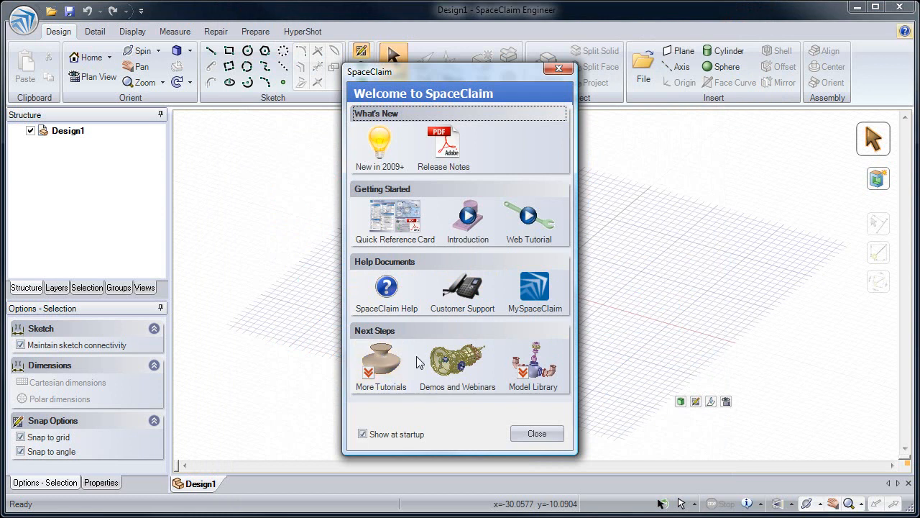
pyautogui.click(558, 69)
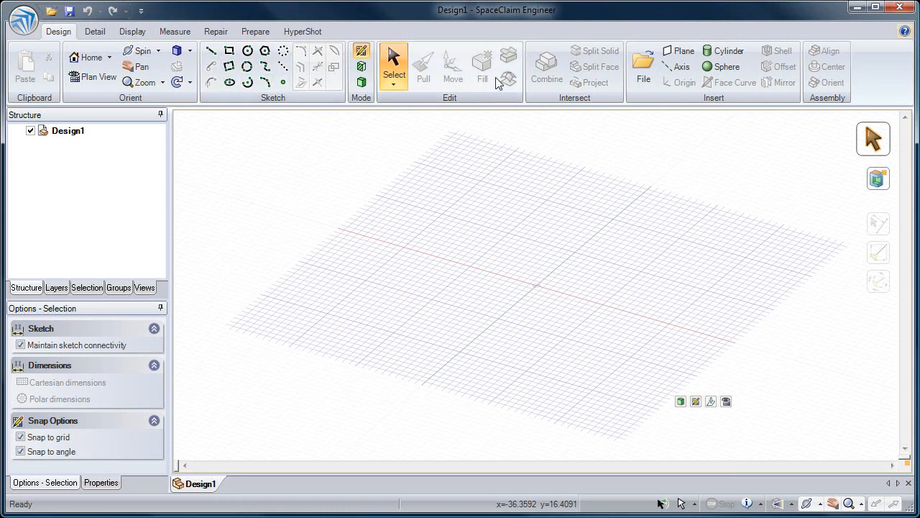
# Step: Review the display style and graphics options, turn off Fade Scene Under Grid and turn on Clip Scene Above Grid
pyautogui.click(96, 32)
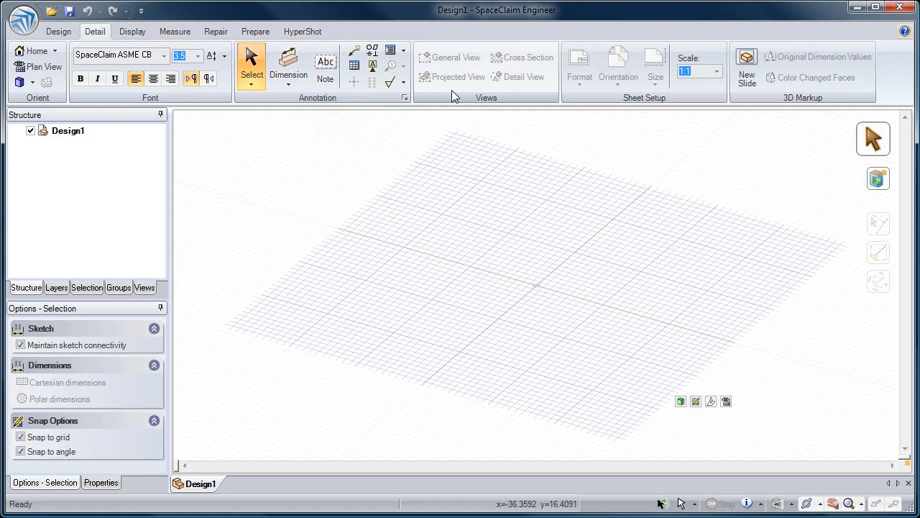
pyautogui.click(131, 31)
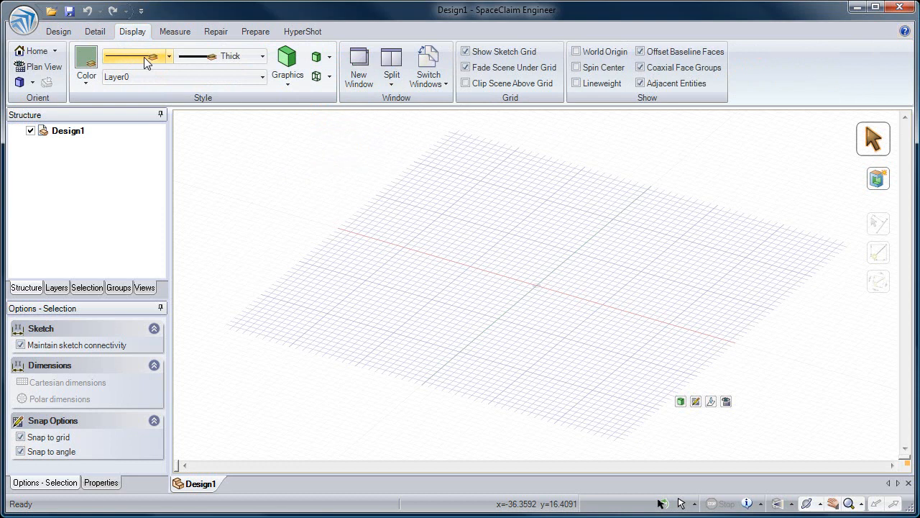
pyautogui.click(88, 80)
pyautogui.click(89, 81)
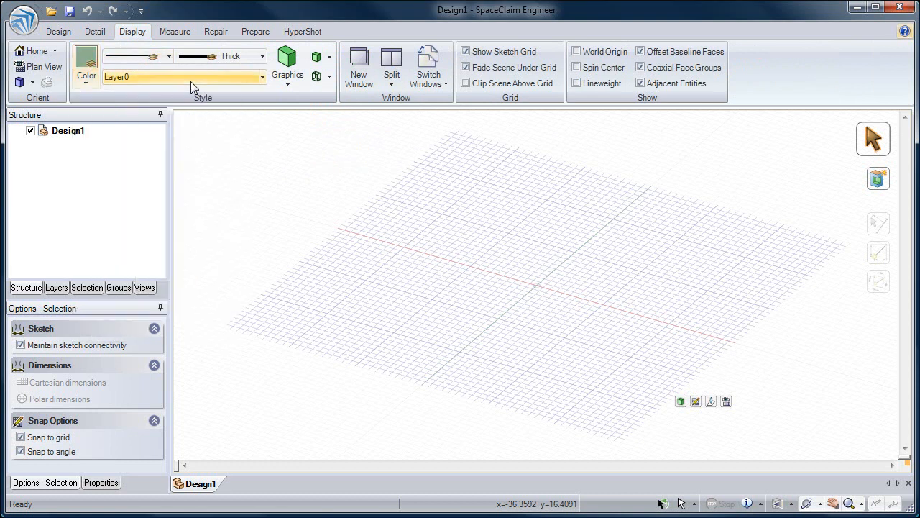
pyautogui.click(288, 84)
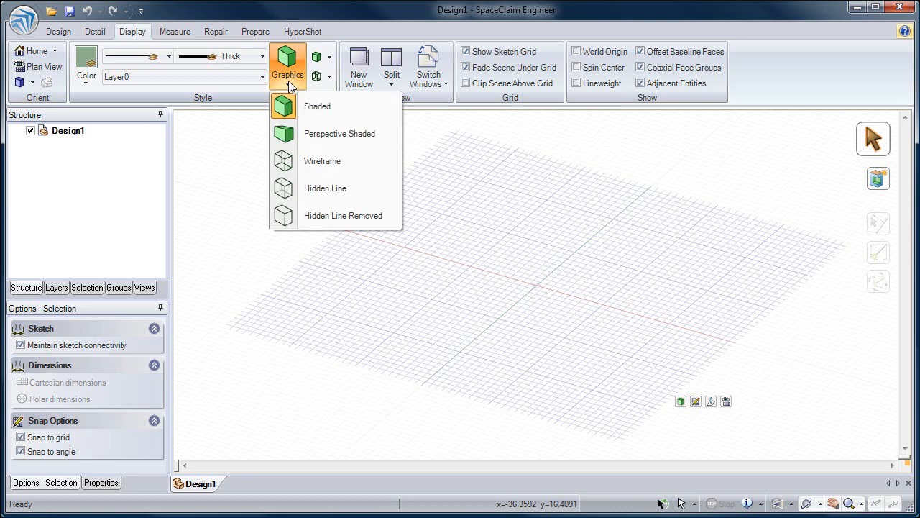
pyautogui.click(290, 85)
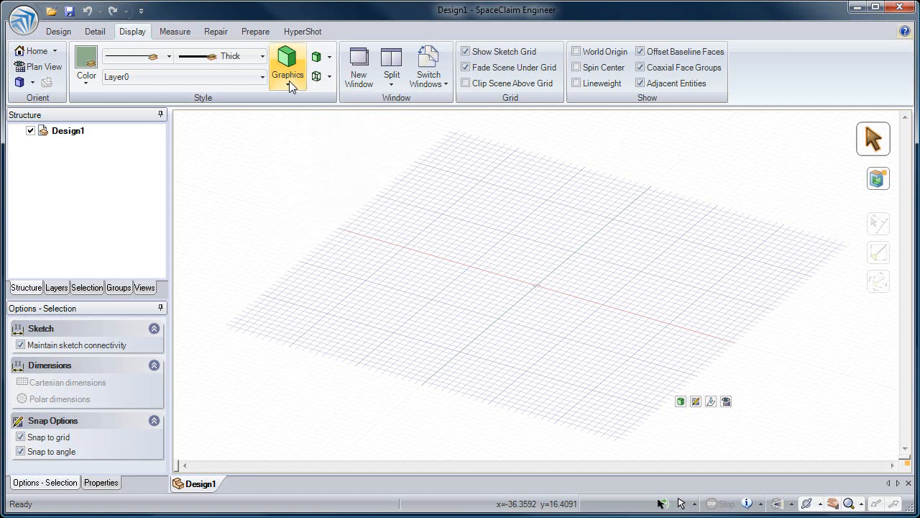
pyautogui.click(469, 69)
pyautogui.click(467, 83)
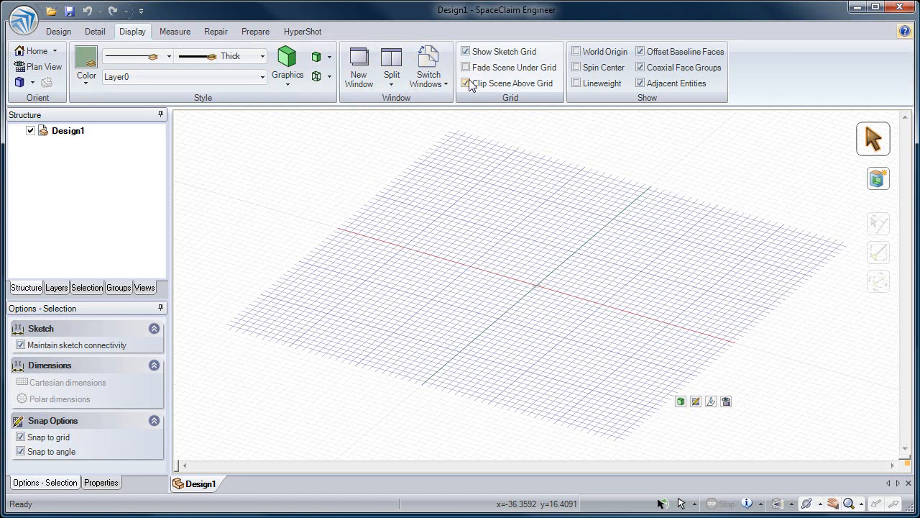
pyautogui.click(177, 33)
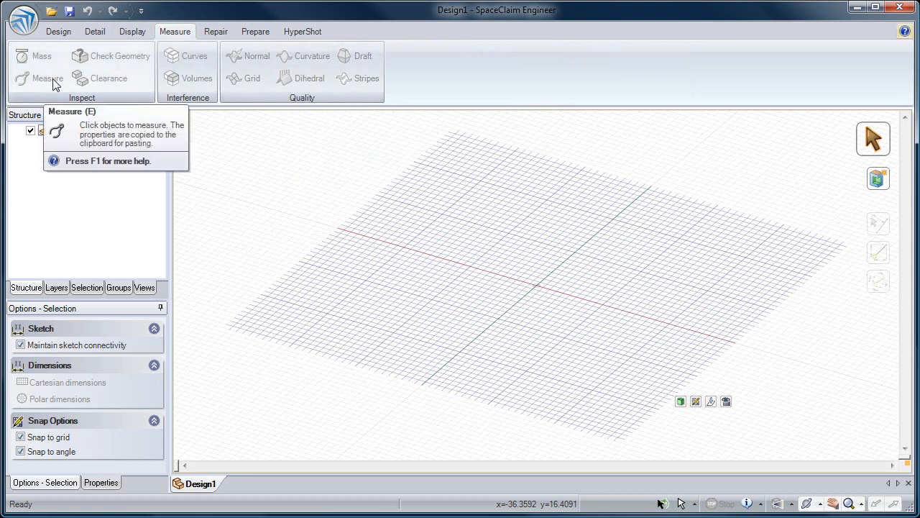
pyautogui.click(217, 33)
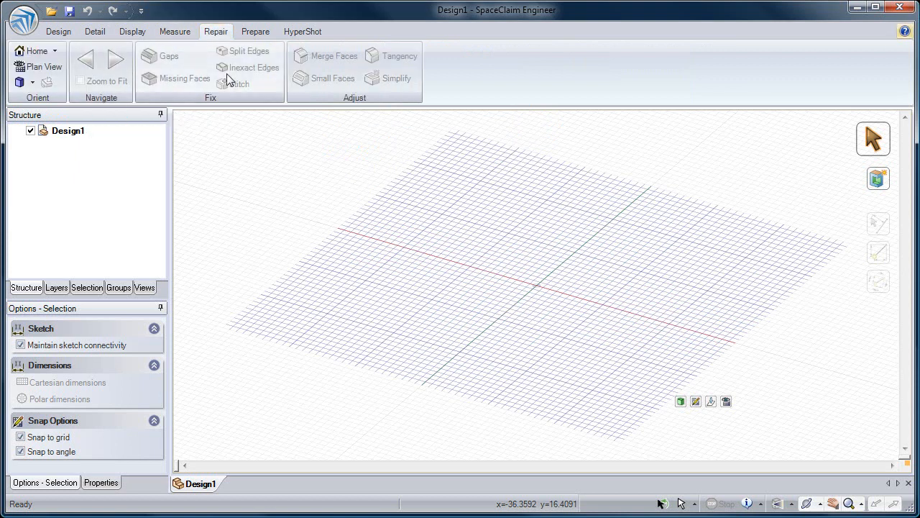
pyautogui.click(260, 34)
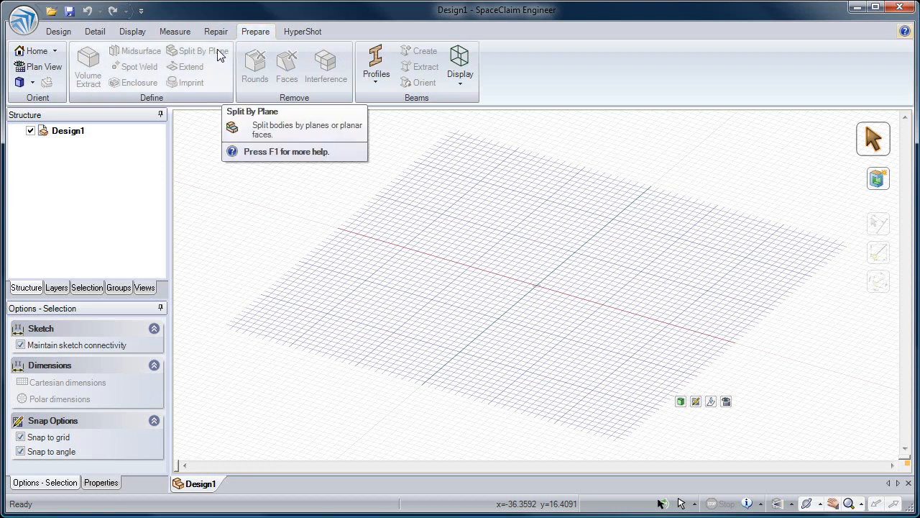
pyautogui.click(60, 33)
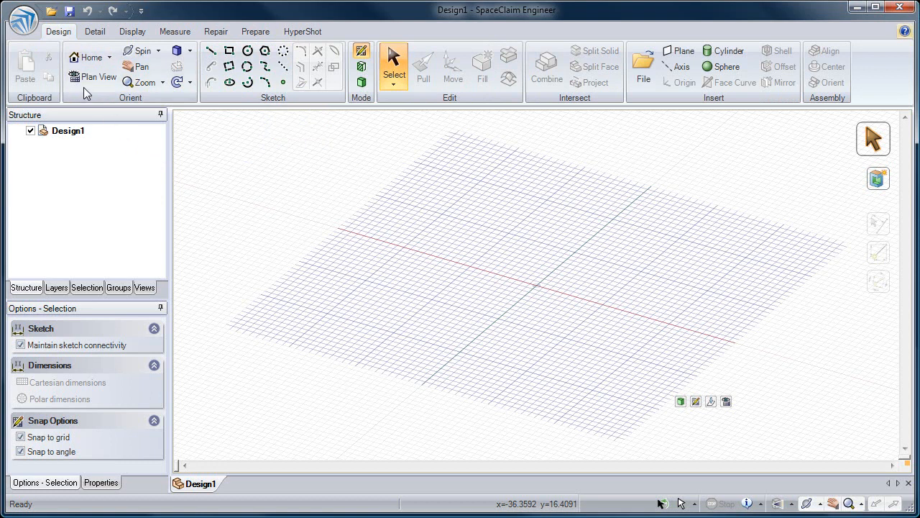
# Step: Set this document's unit type to Imperial in the SpaceClaim options
pyautogui.click(24, 23)
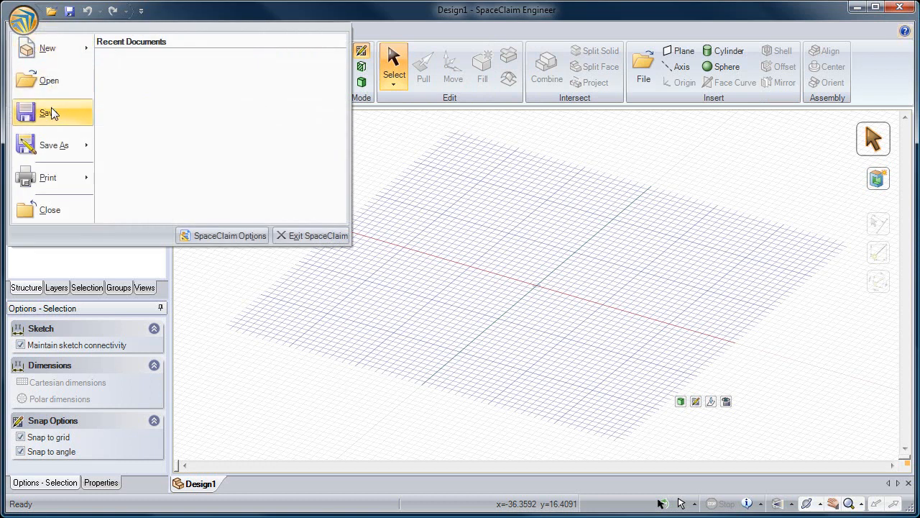
pyautogui.moveTo(74, 180)
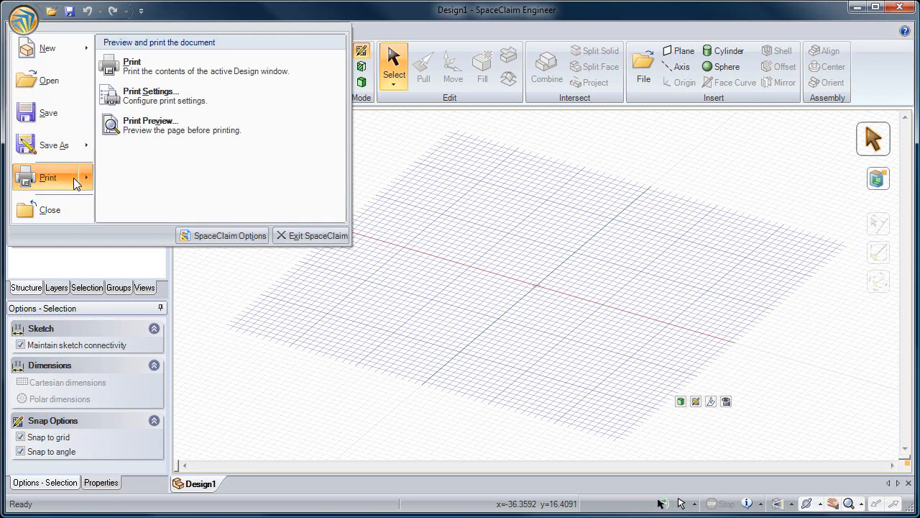
pyautogui.click(220, 237)
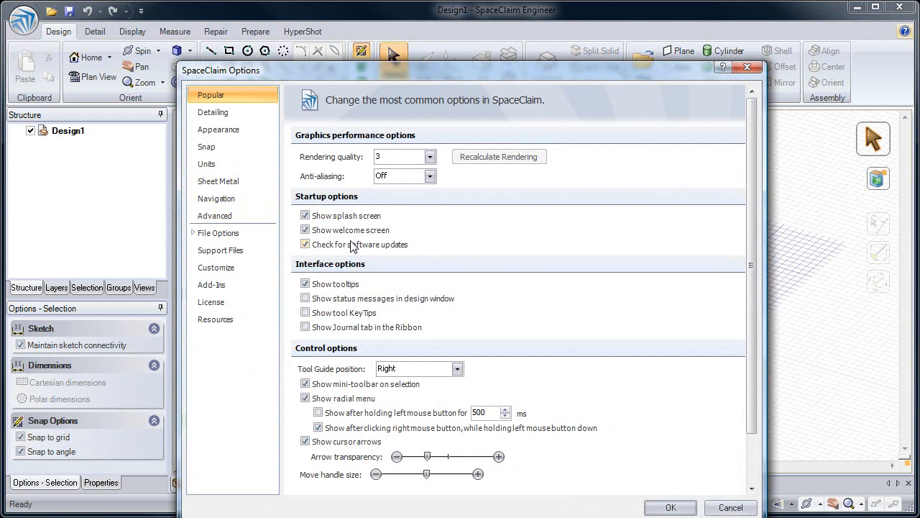
pyautogui.click(229, 165)
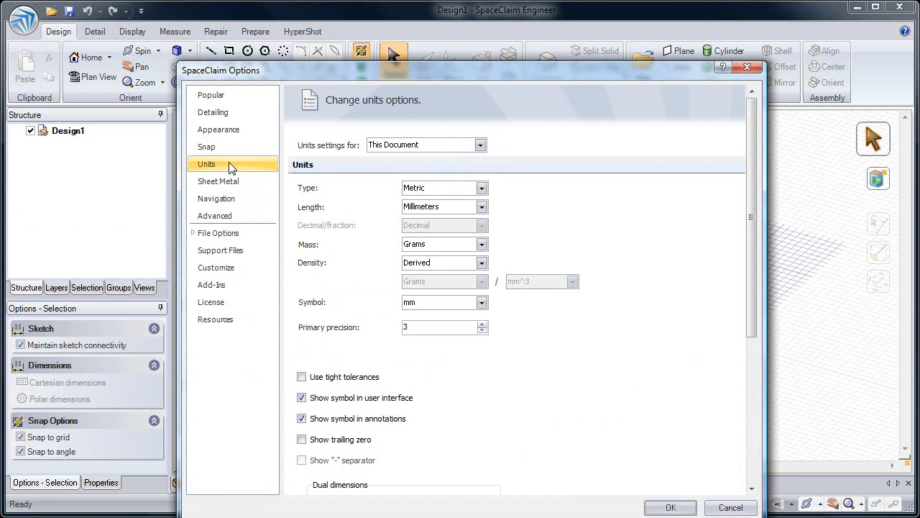
pyautogui.click(481, 188)
pyautogui.click(481, 204)
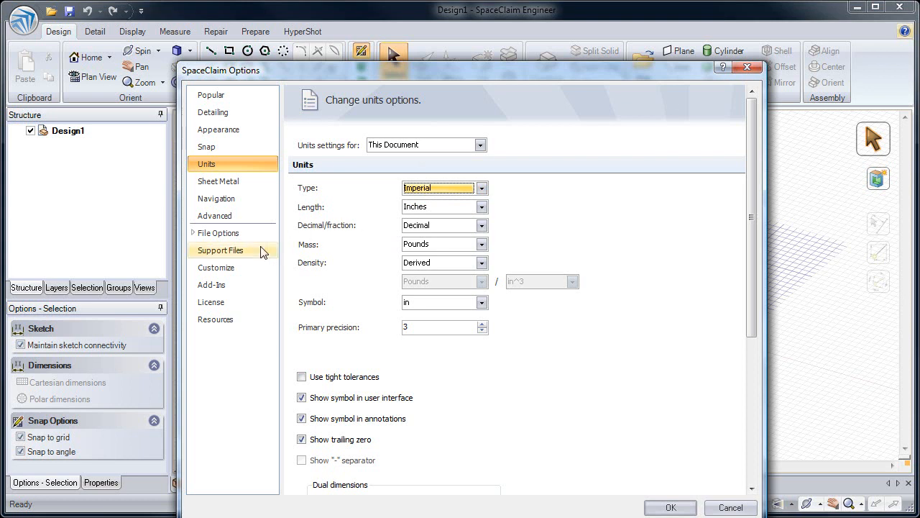
# Step: Review the navigation theme and the available mouse combinations for zoom, pan and spin, and accept the options
pyautogui.click(238, 208)
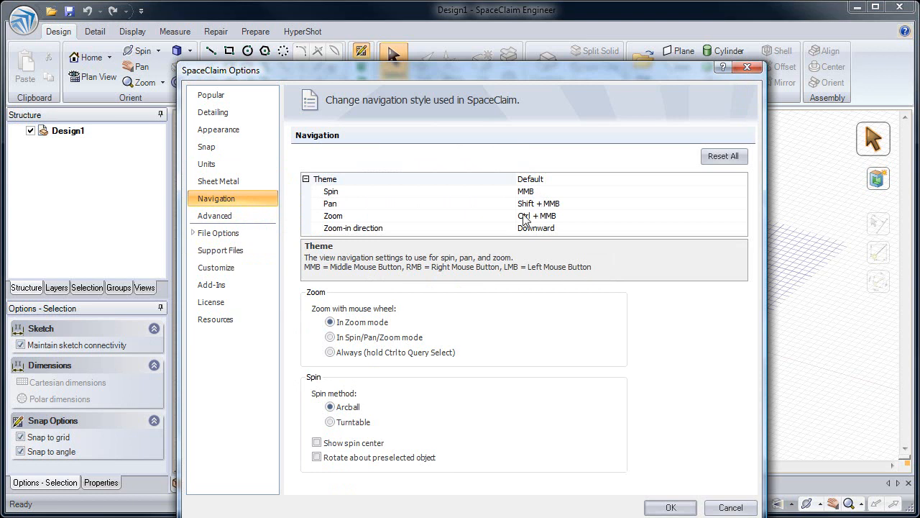
pyautogui.click(742, 216)
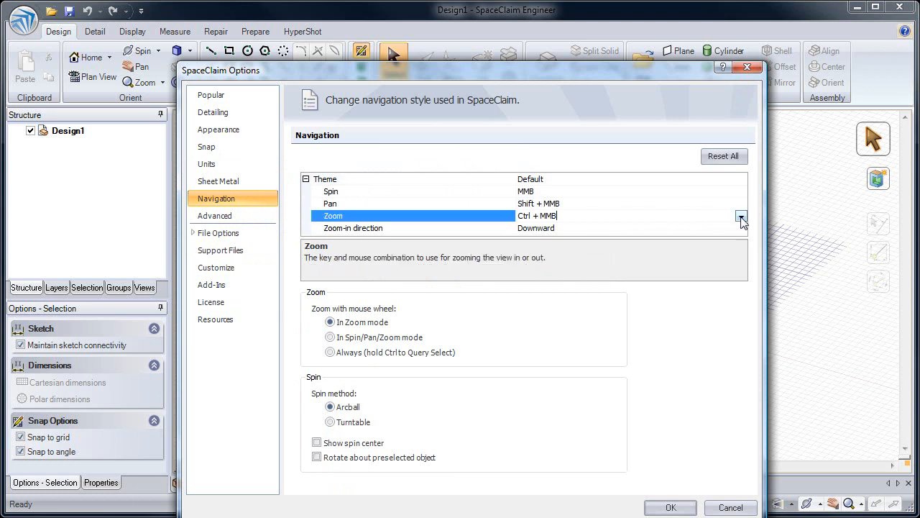
pyautogui.click(742, 213)
pyautogui.click(741, 214)
pyautogui.click(741, 204)
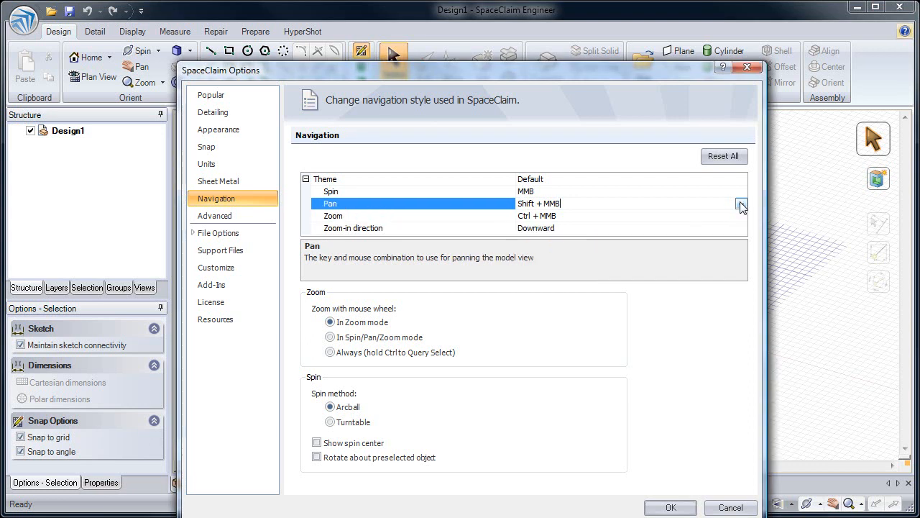
pyautogui.click(741, 204)
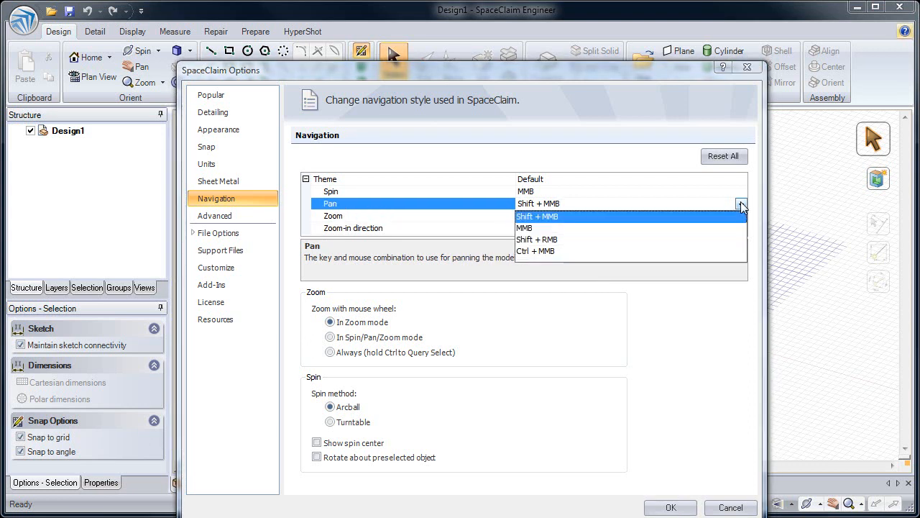
pyautogui.click(742, 189)
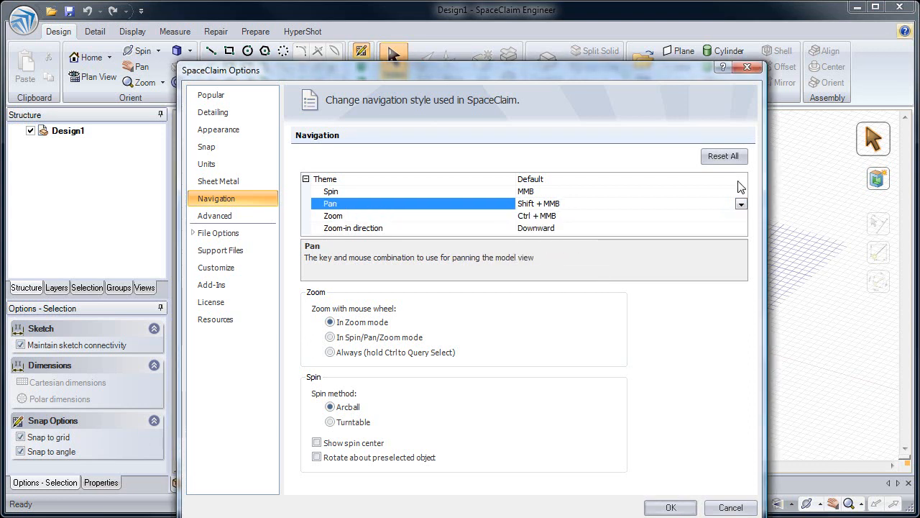
pyautogui.click(741, 181)
pyautogui.click(741, 179)
pyautogui.click(742, 181)
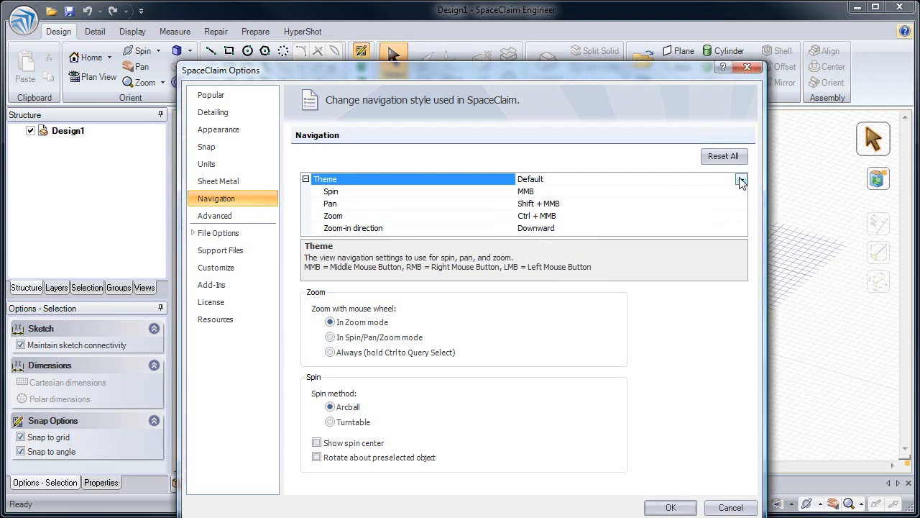
pyautogui.click(742, 191)
pyautogui.click(741, 191)
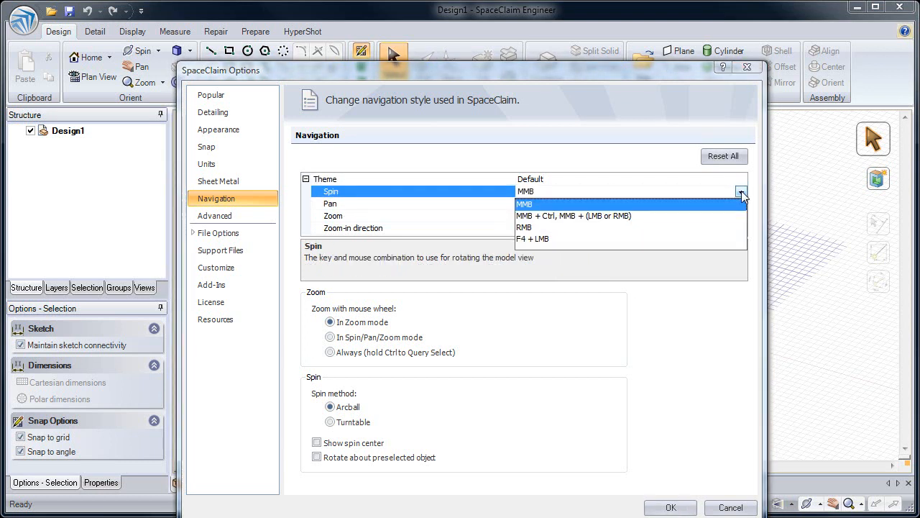
pyautogui.click(741, 191)
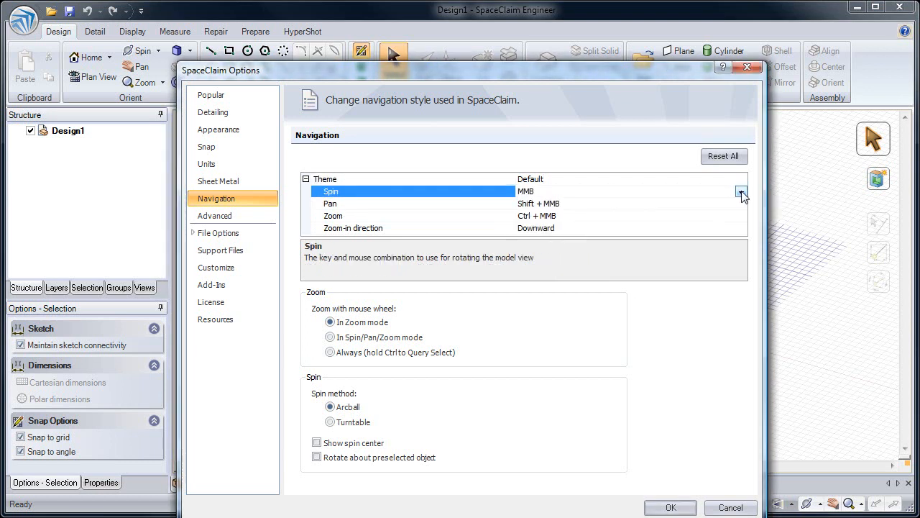
pyautogui.click(667, 505)
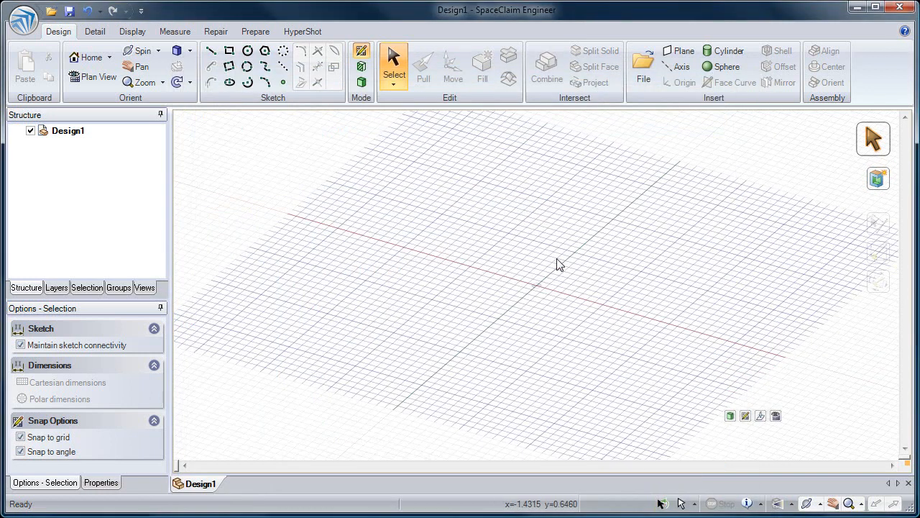
# Step: Start a rectangle on the sketch grid with its first corner just outside the grid's upper-left edge
pyautogui.keyDown('ctrl'); pyautogui.moveTo(515, 261); pyautogui.dragTo(514, 225, button='middle'); pyautogui.keyUp('ctrl')
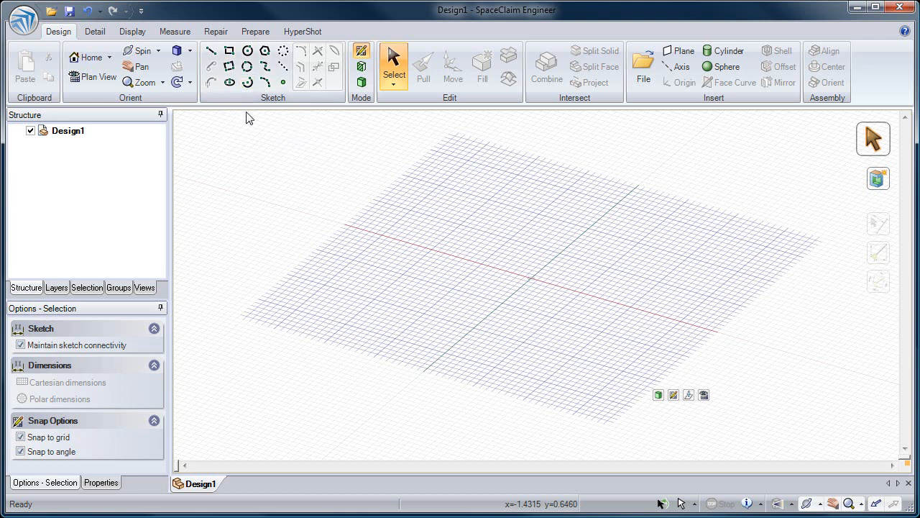
pyautogui.click(229, 52)
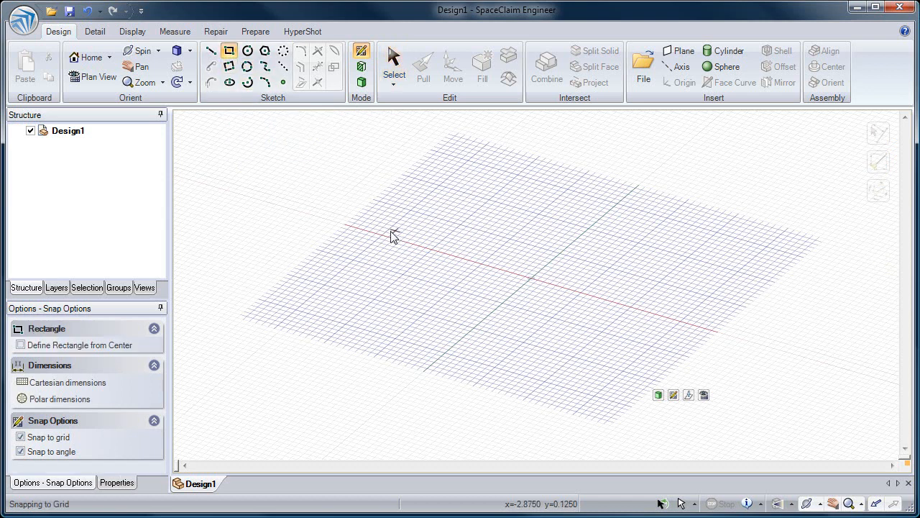
pyautogui.click(372, 150)
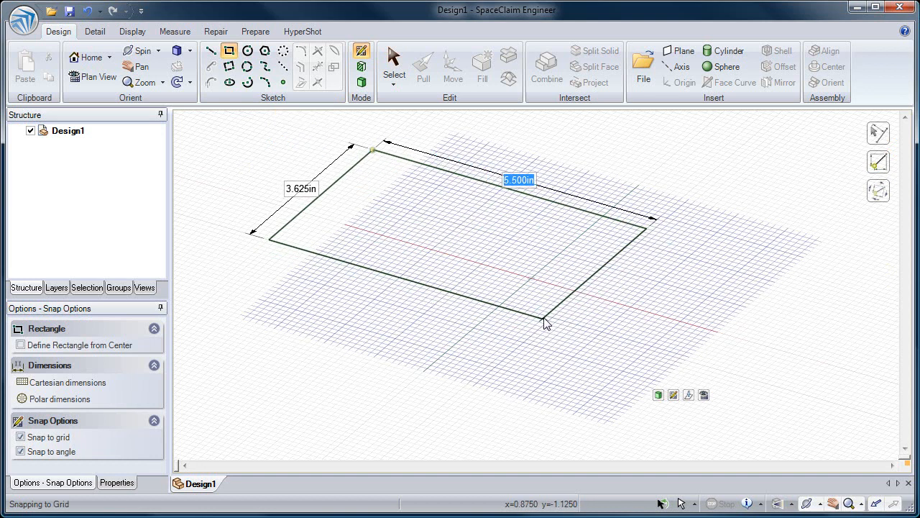
# Step: Try sizes of 2 by 4 inches and 5 by 3 inches for the rectangle being drawn
pyautogui.write('2')
pyautogui.press('Tab')
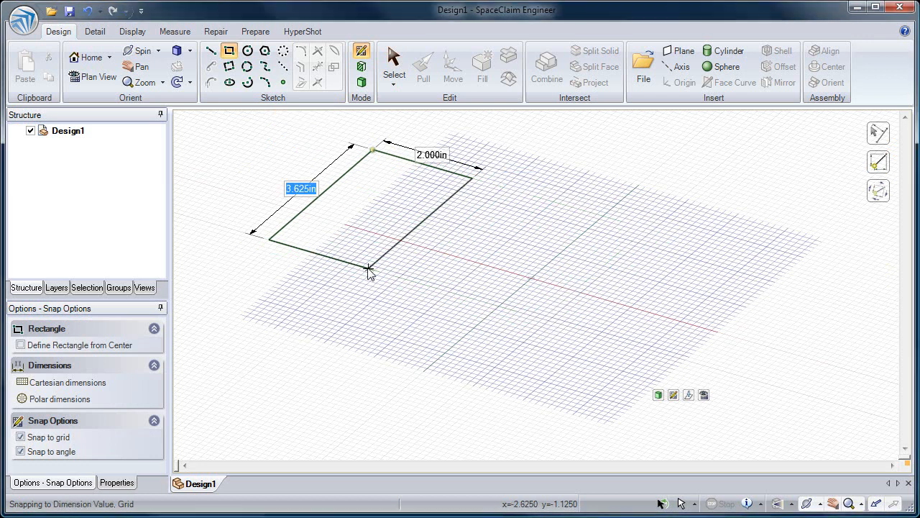
pyautogui.write('4')
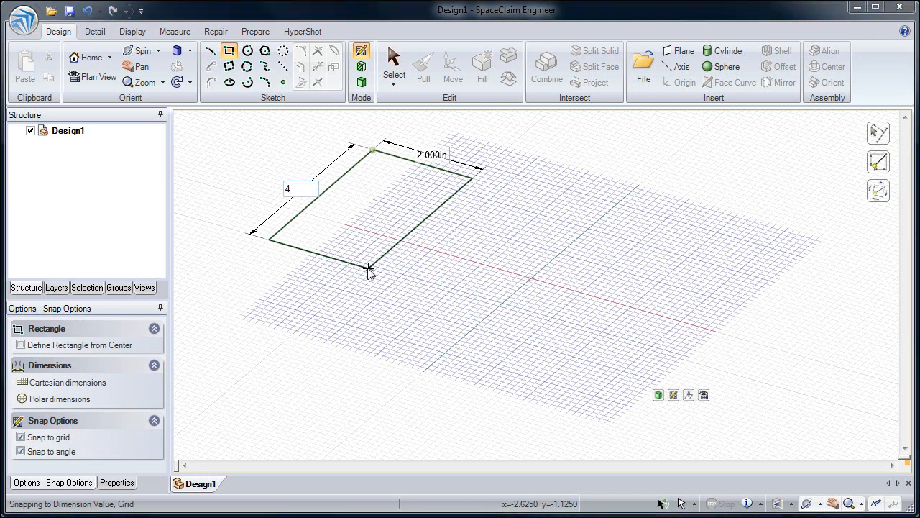
pyautogui.press('Tab')
pyautogui.write('5')
pyautogui.press('Tab')
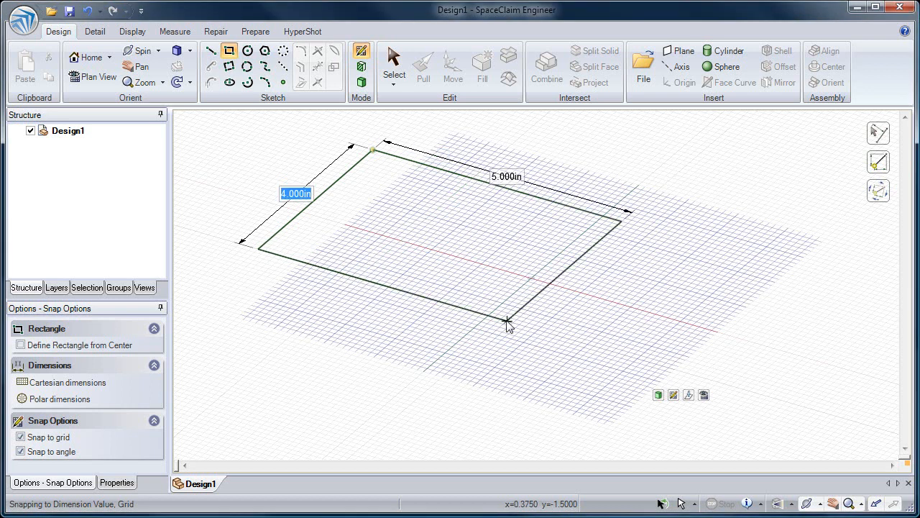
pyautogui.write('3')
pyautogui.press('Tab')
# Step: Finish the rectangle with a width of 4 in and a height of 2 in
pyautogui.write('4')
pyautogui.press('Tab')
pyautogui.write('2')
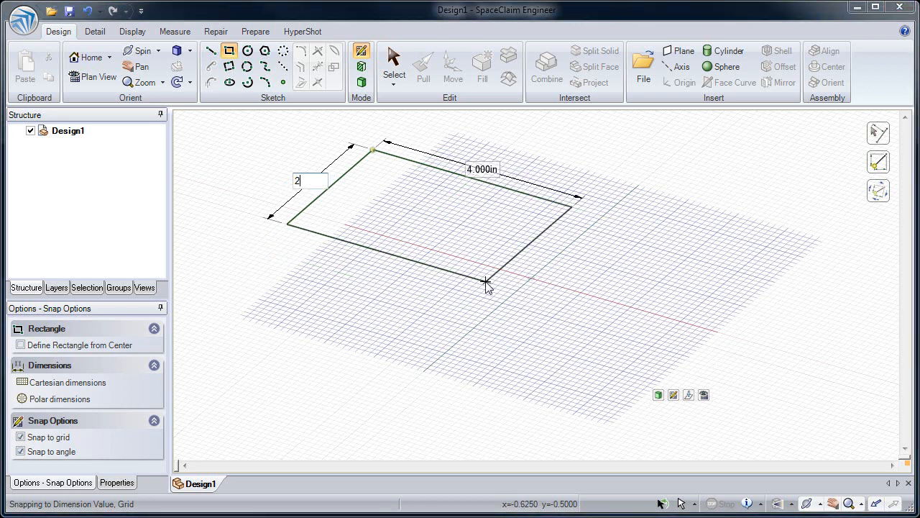
pyautogui.press('Tab')
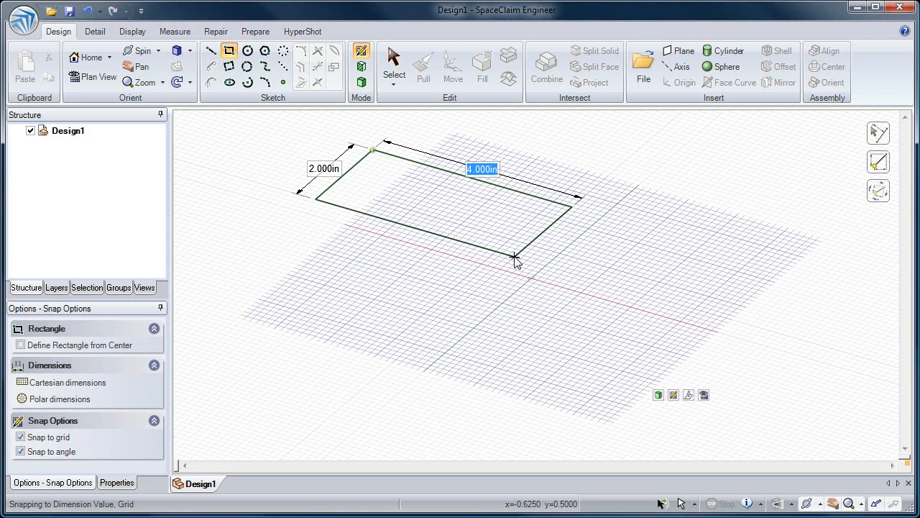
pyautogui.click(515, 257)
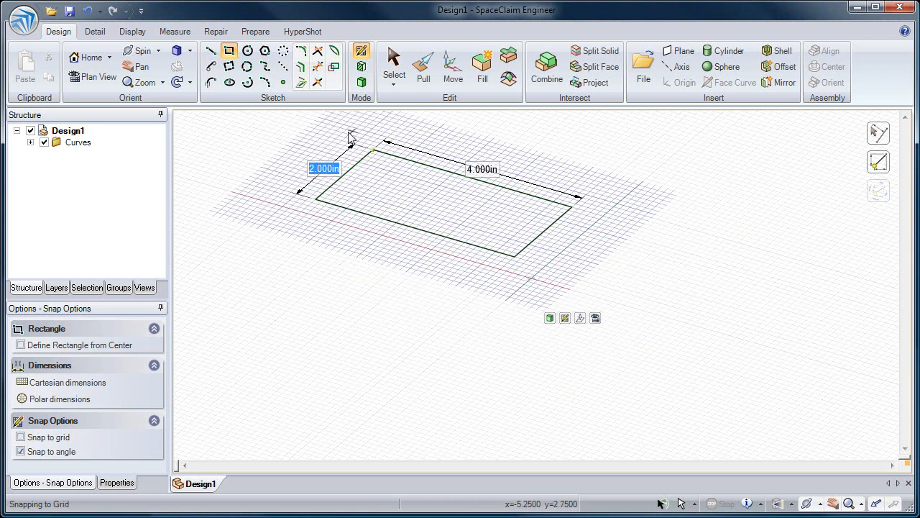
pyautogui.scroll(5, 353, 177)
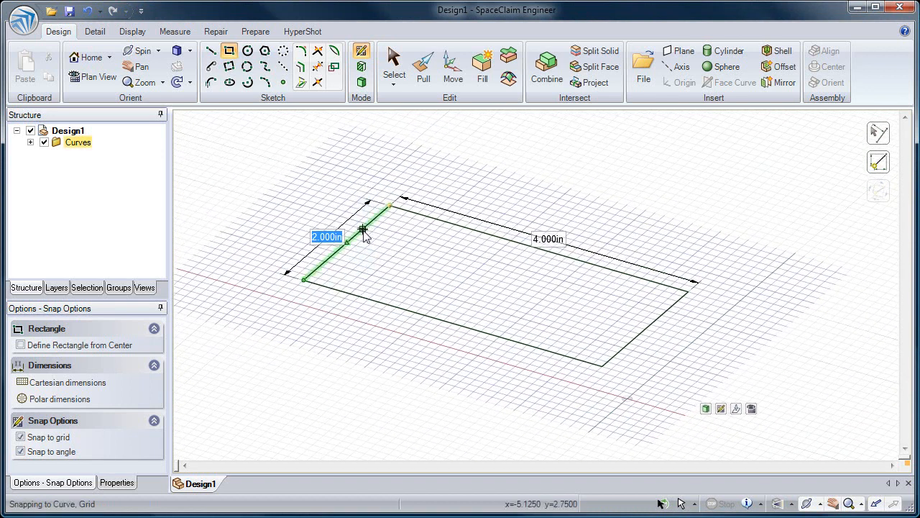
# Step: List the individual sketch curves in the structure tree and read the help topic on three-point arcs
pyautogui.click(30, 142)
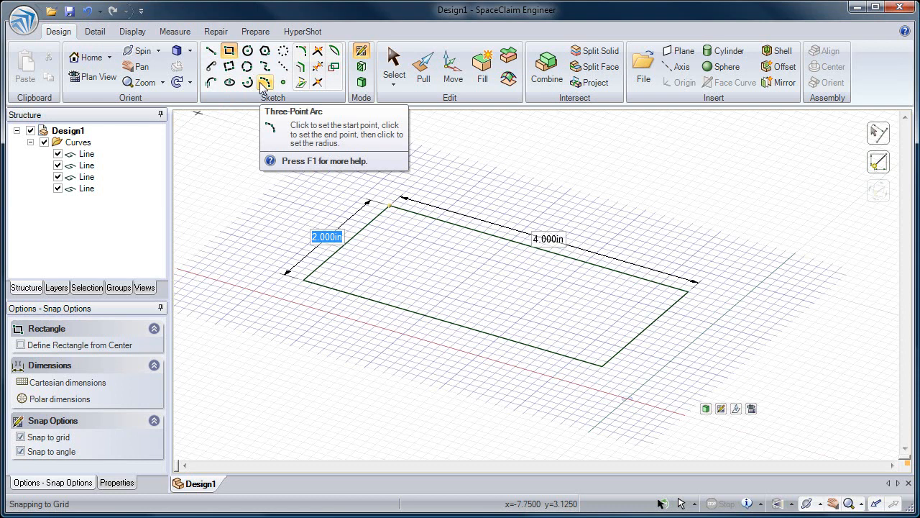
pyautogui.press('F1')
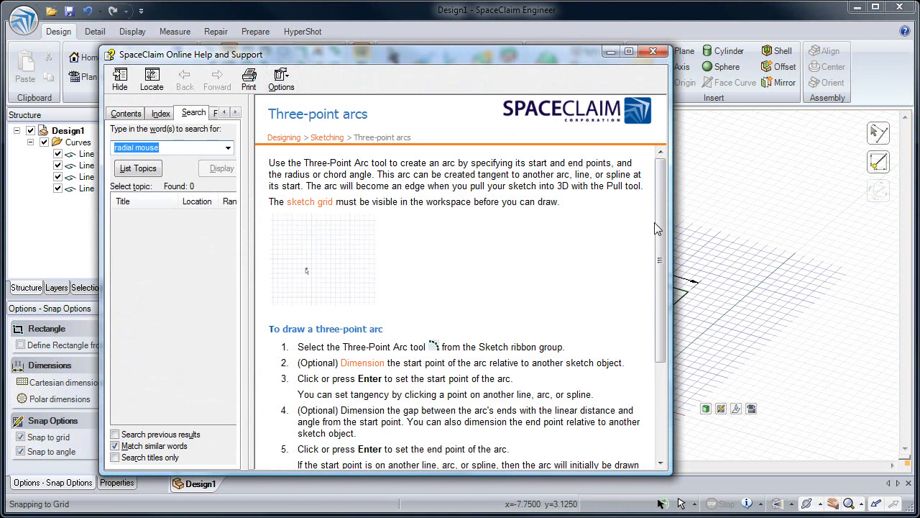
pyautogui.moveTo(658, 224)
pyautogui.mouseDown()
pyautogui.moveTo(639, 302)
pyautogui.moveTo(636, 213)
pyautogui.mouseUp()
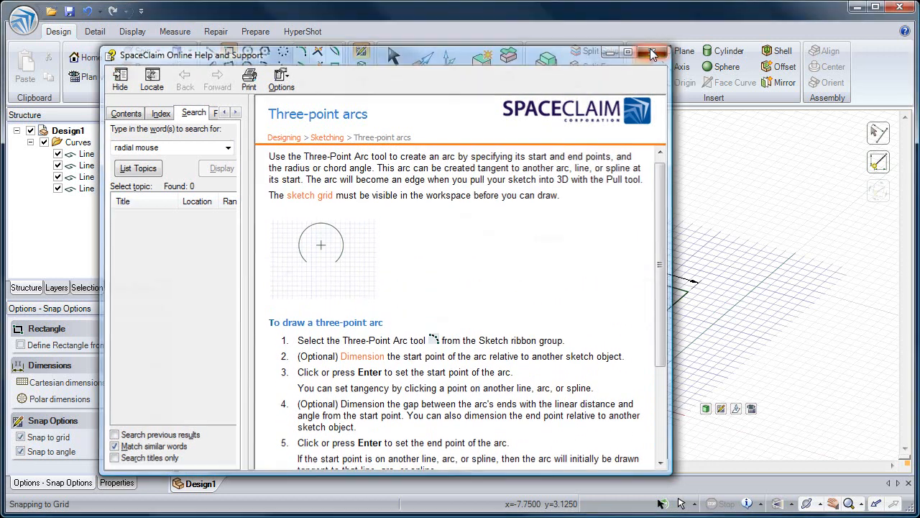
pyautogui.click(652, 52)
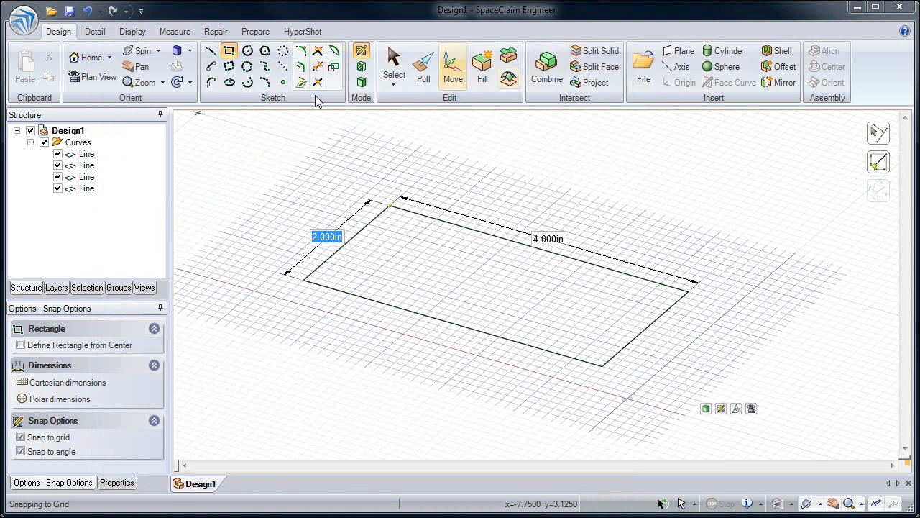
# Step: Draw a three-point arc across the rectangle's left short side, tangent to the long sides, with a 1 in radius and 180° sweep
pyautogui.click(265, 83)
pyautogui.click(265, 82)
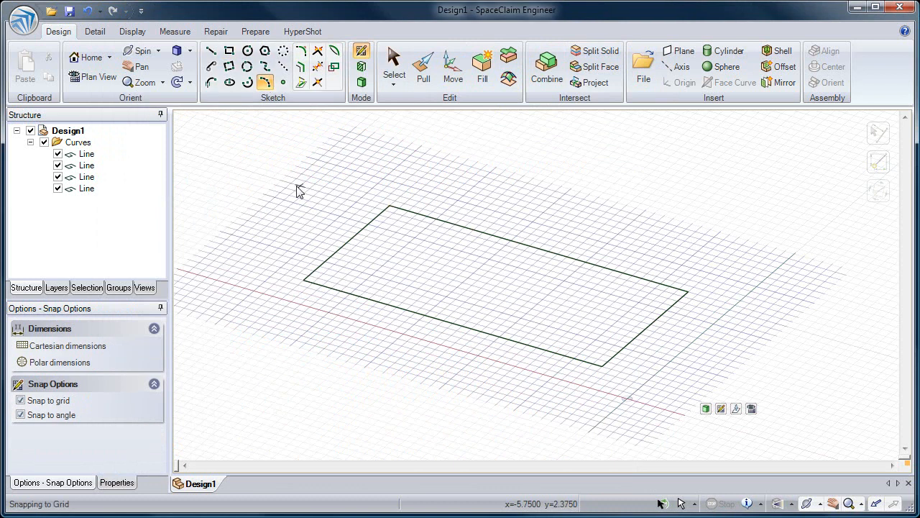
pyautogui.click(304, 281)
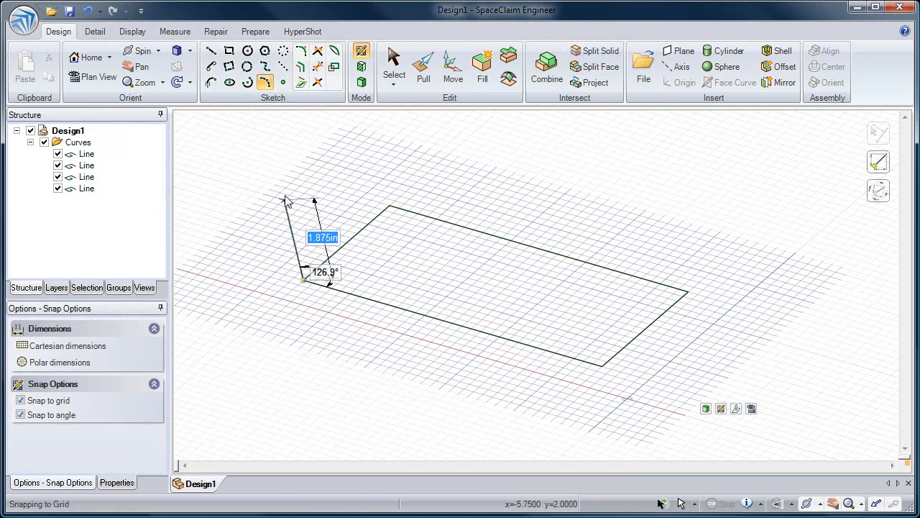
pyautogui.click(389, 207)
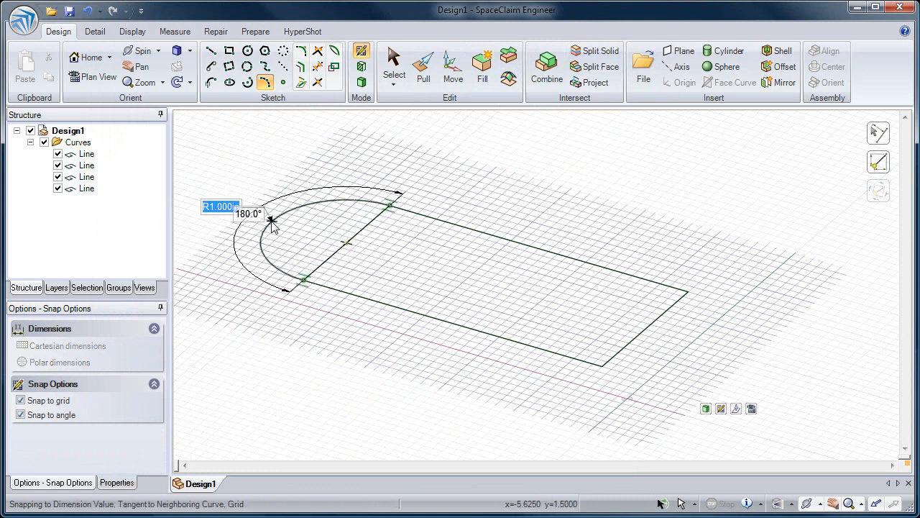
pyautogui.click(316, 205)
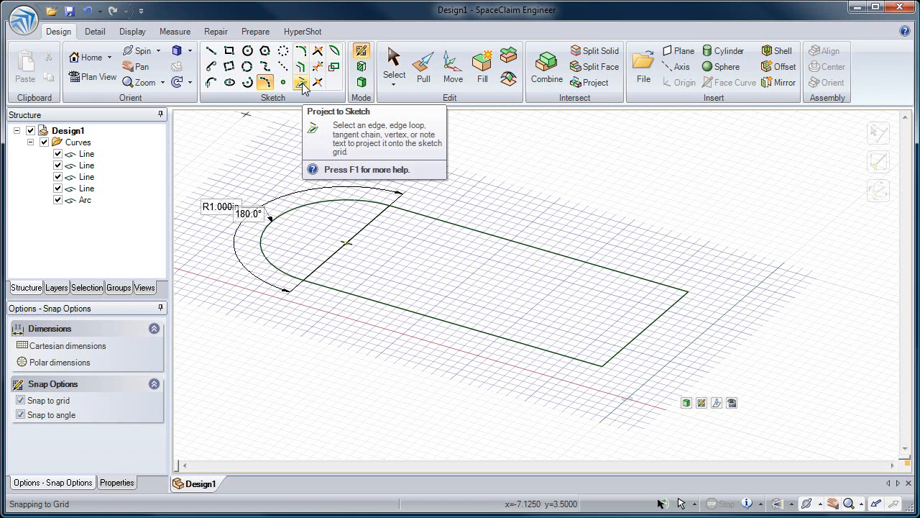
# Step: Bend the rectangle's right short side outward into a tangent arc and trim away the straight line closing the left arc
pyautogui.click(334, 53)
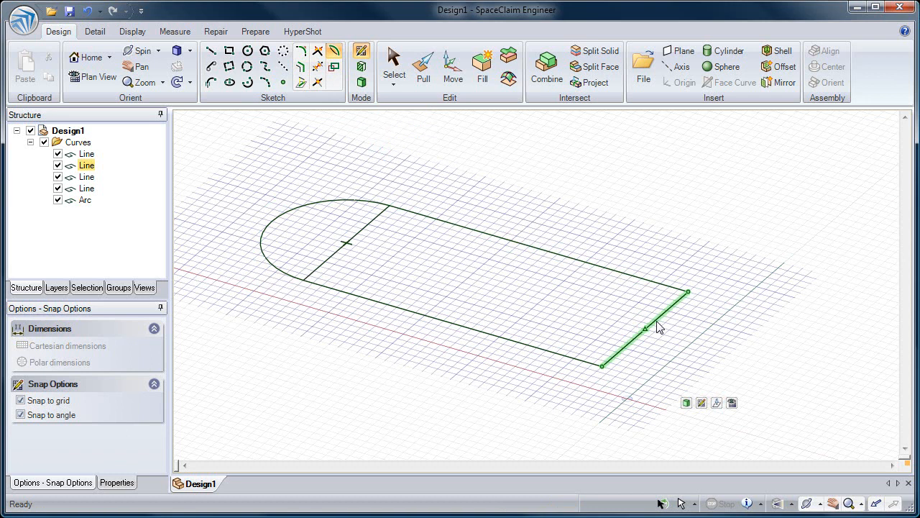
pyautogui.moveTo(656, 328); pyautogui.dragTo(723, 346)
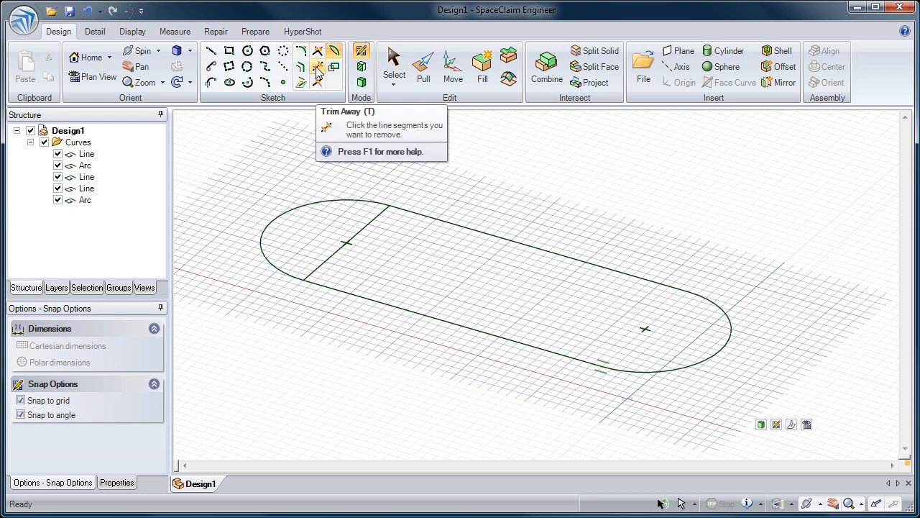
pyautogui.click(317, 70)
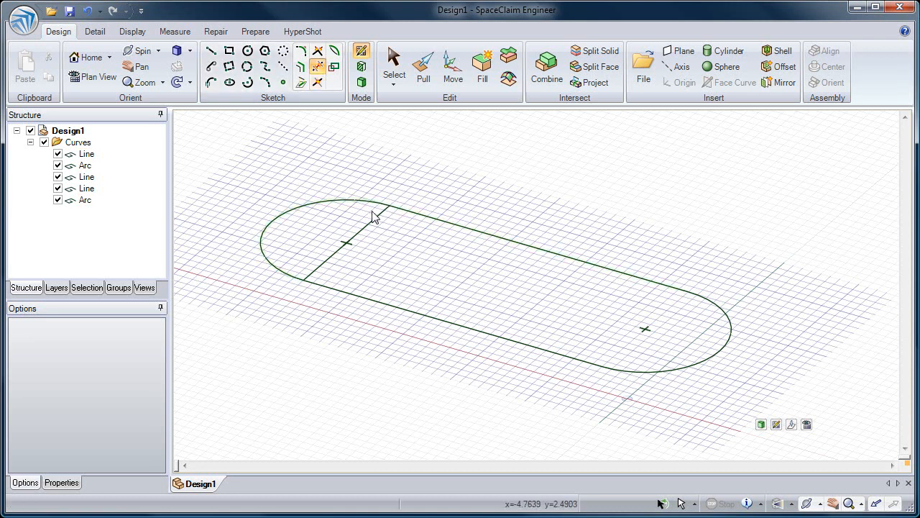
pyautogui.click(332, 262)
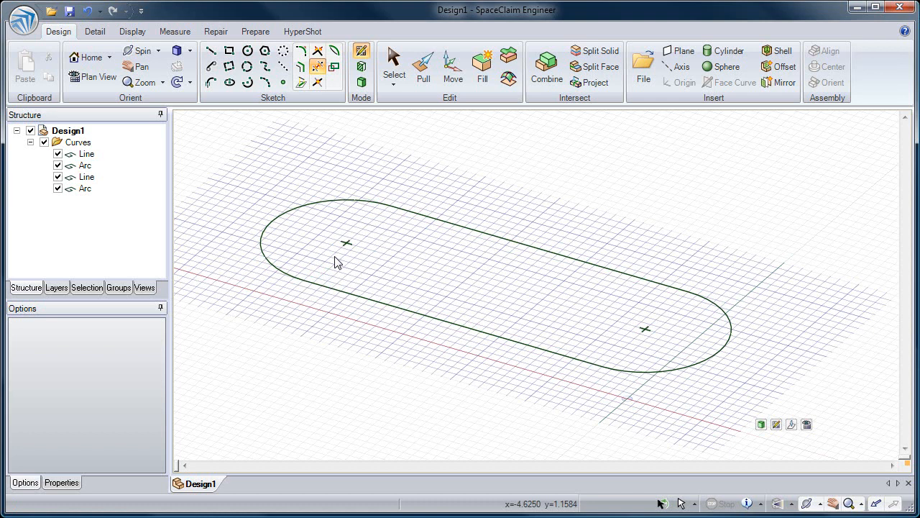
pyautogui.click(388, 78)
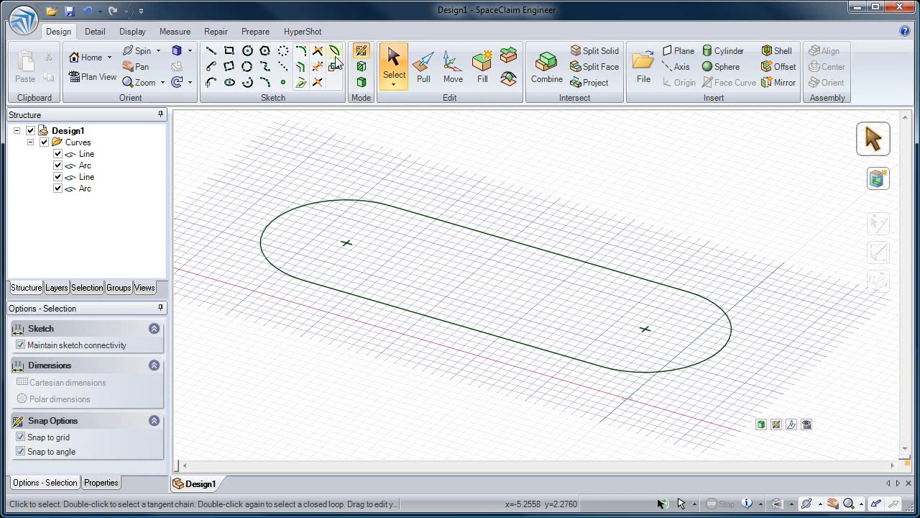
# Step: Turn the slot-shaped sketch into a surface in 3D mode and pull it upward into a solid 0.5 in thick
pyautogui.click(361, 84)
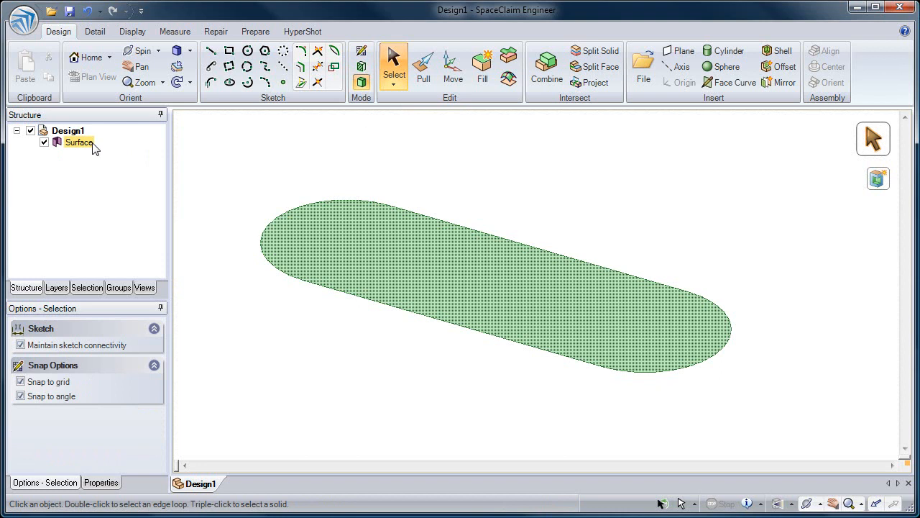
pyautogui.click(420, 81)
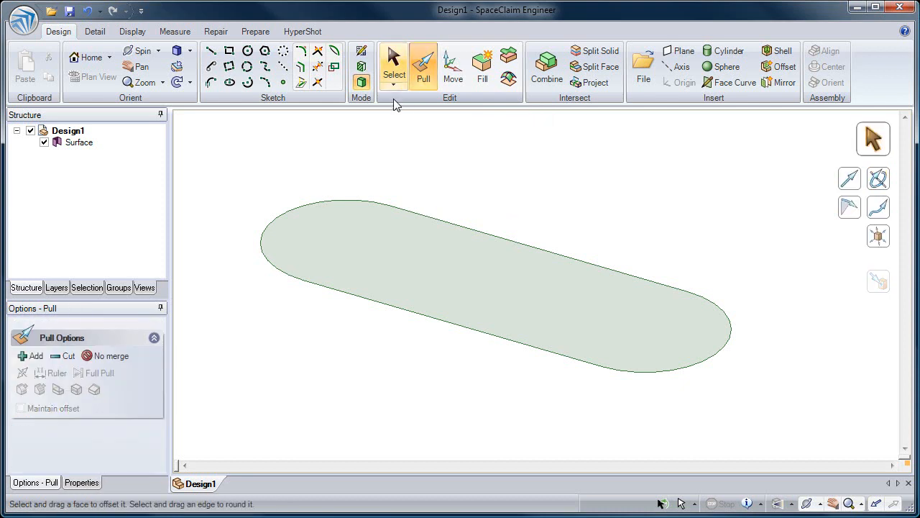
pyautogui.click(363, 223)
pyautogui.click(363, 222)
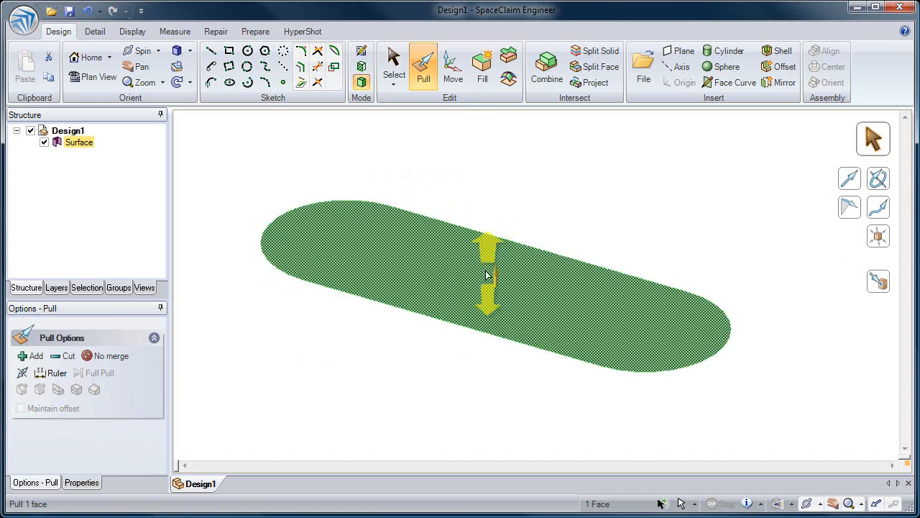
pyautogui.moveTo(232, 354); pyautogui.dragTo(209, 281)
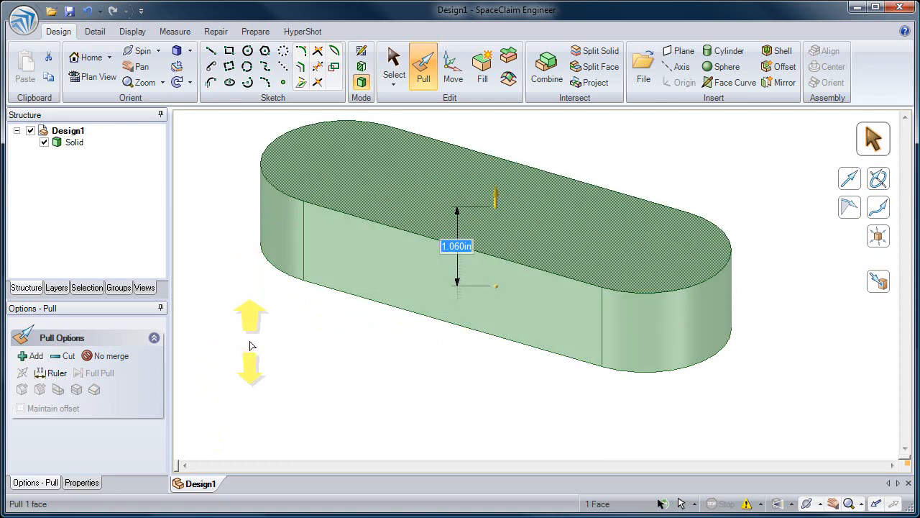
pyautogui.write('.5')
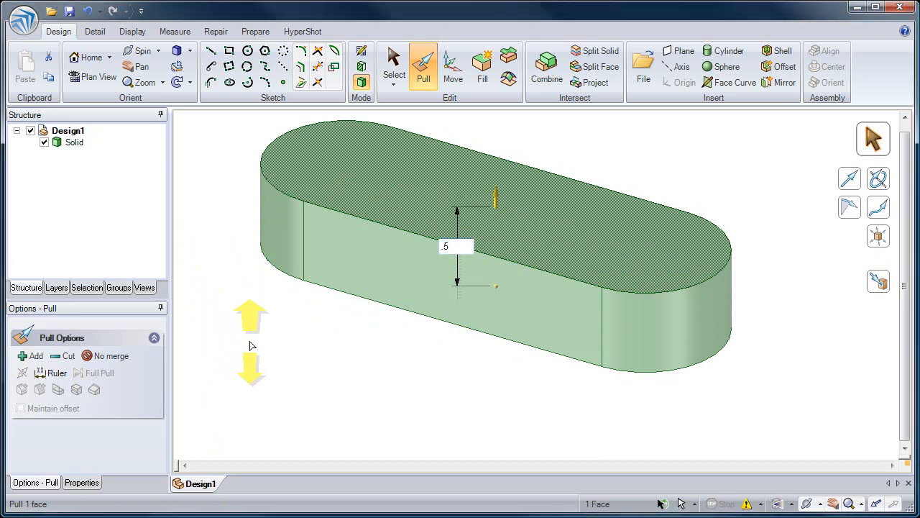
pyautogui.press('Return')
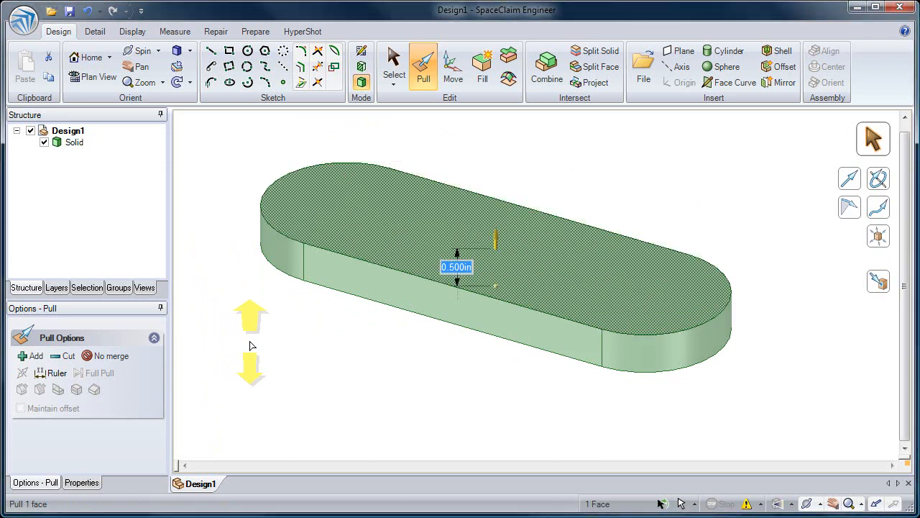
pyautogui.click(250, 346)
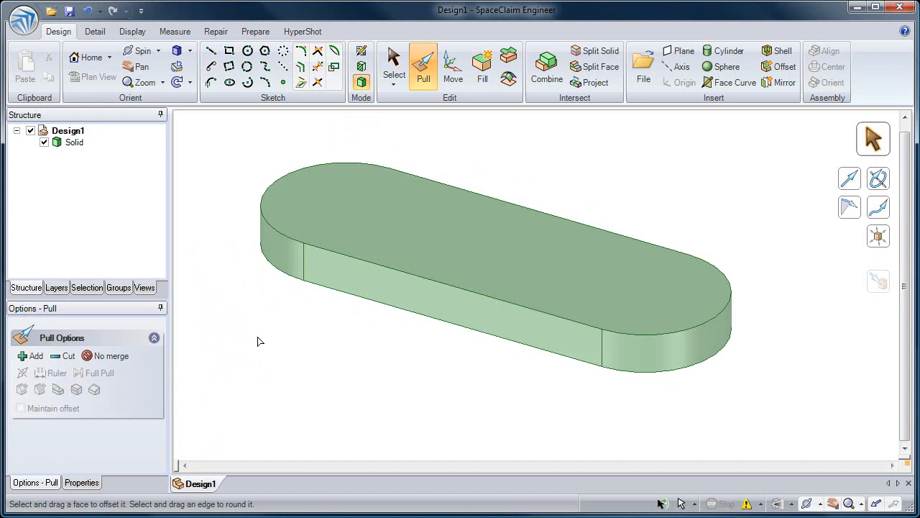
# Step: Start the Circle tool with the sketch plane on the solid's top face and turn to a plan view with the slot horizontal
pyautogui.moveTo(321, 333); pyautogui.dragTo(232, 347, button='middle')
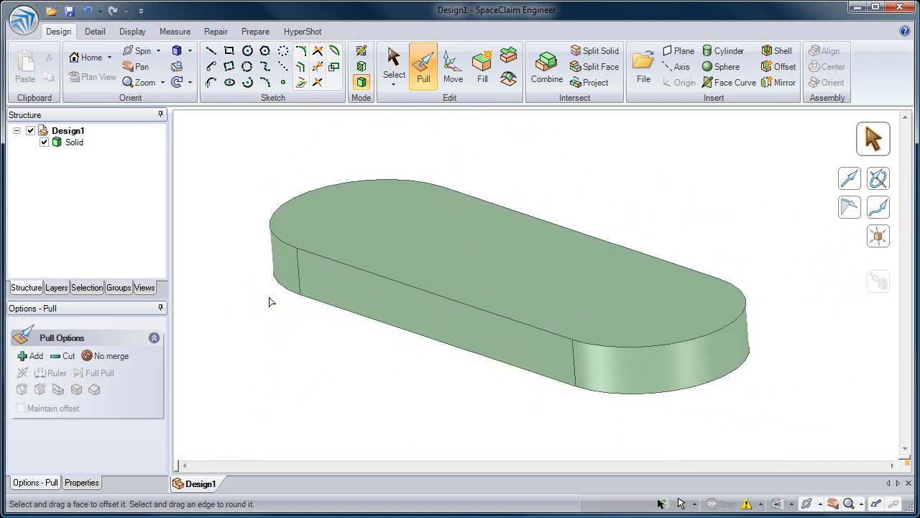
pyautogui.click(327, 305)
pyautogui.moveTo(347, 296); pyautogui.dragTo(318, 302, button='middle')
pyautogui.click(213, 210)
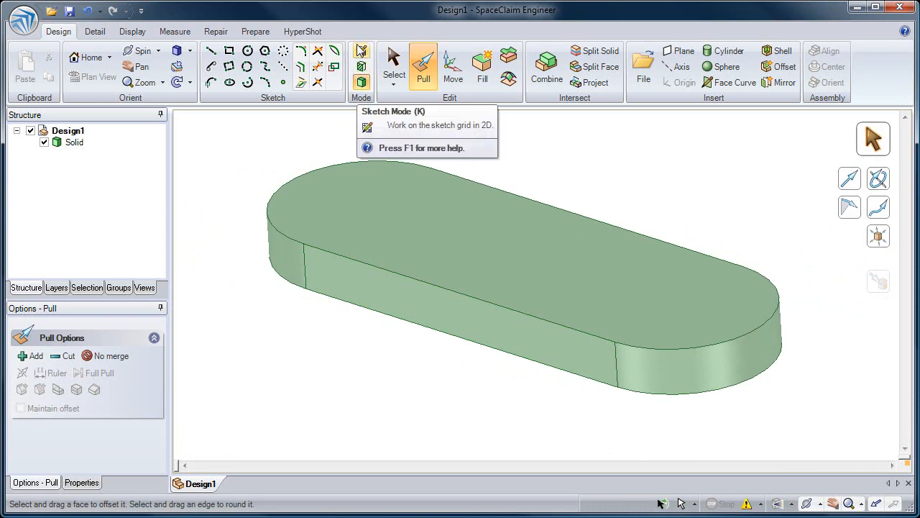
pyautogui.click(246, 52)
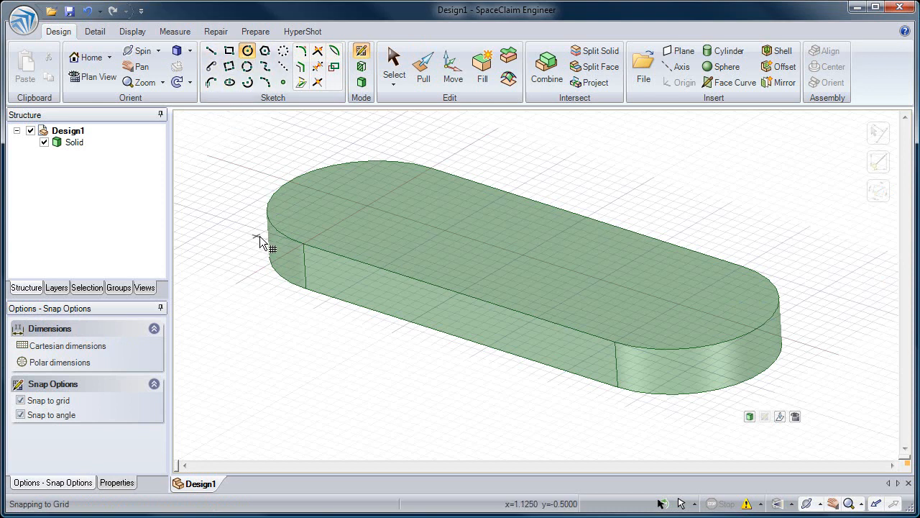
pyautogui.moveTo(258, 247); pyautogui.dragTo(238, 237, button='middle')
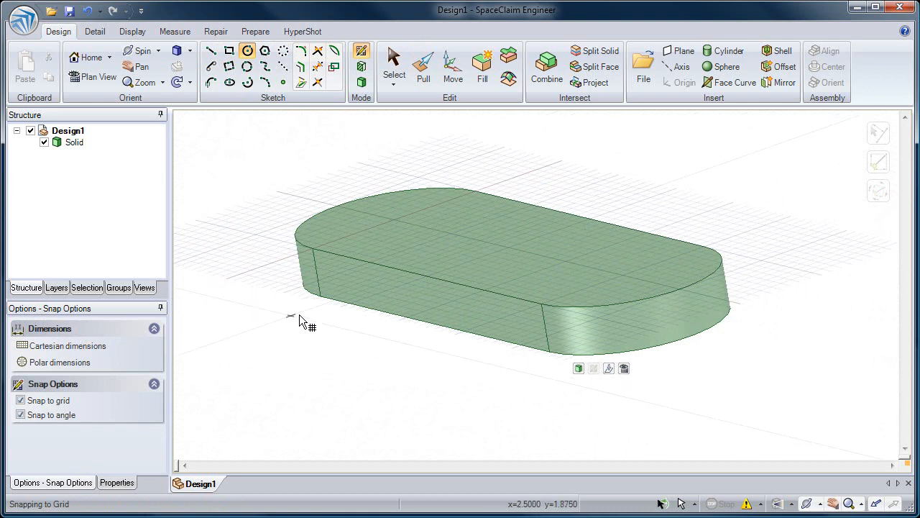
pyautogui.click(327, 302)
pyautogui.moveTo(355, 283); pyautogui.dragTo(341, 275, button='middle')
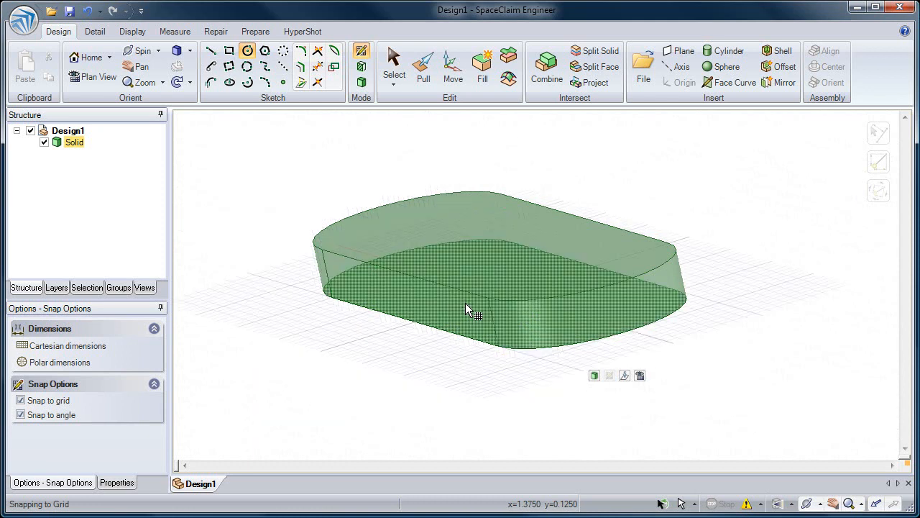
pyautogui.scroll(-1, 466, 303)
pyautogui.scroll(1, 466, 303)
pyautogui.scroll(-1, 465, 303)
pyautogui.scroll(1, 465, 302)
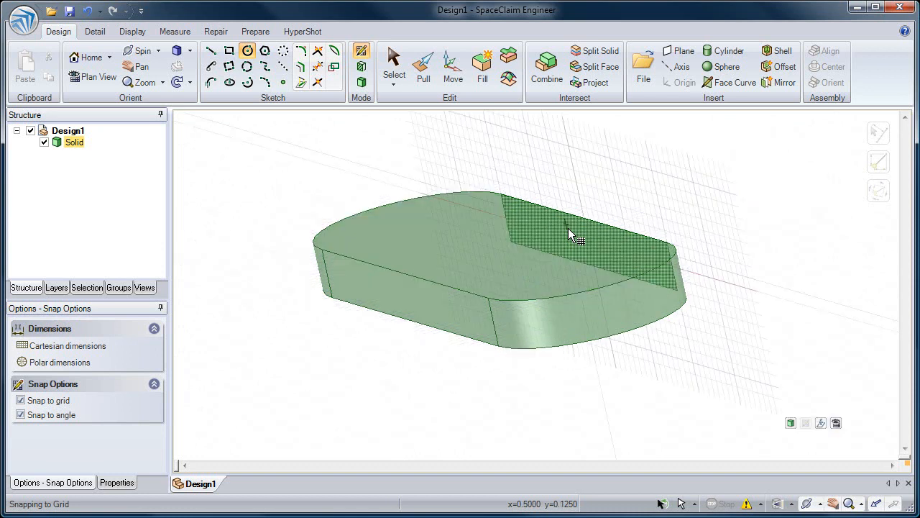
pyautogui.click(445, 251)
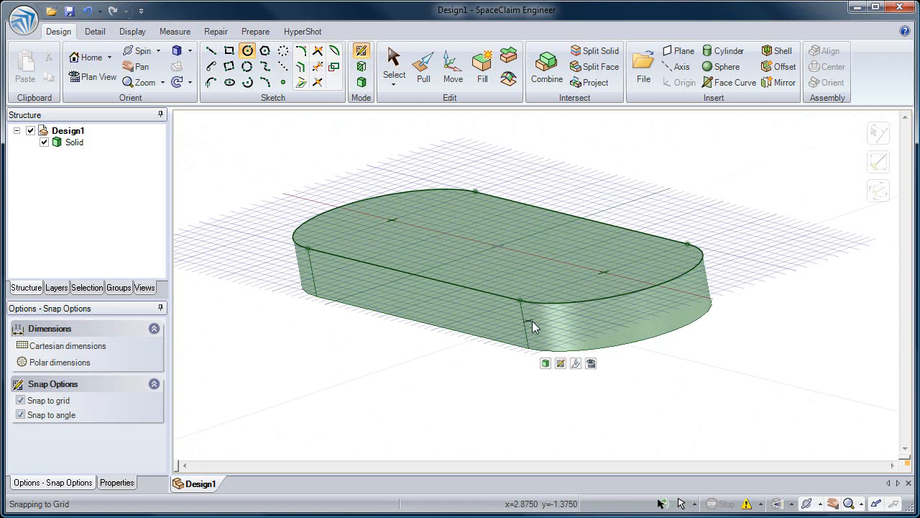
pyautogui.click(591, 363)
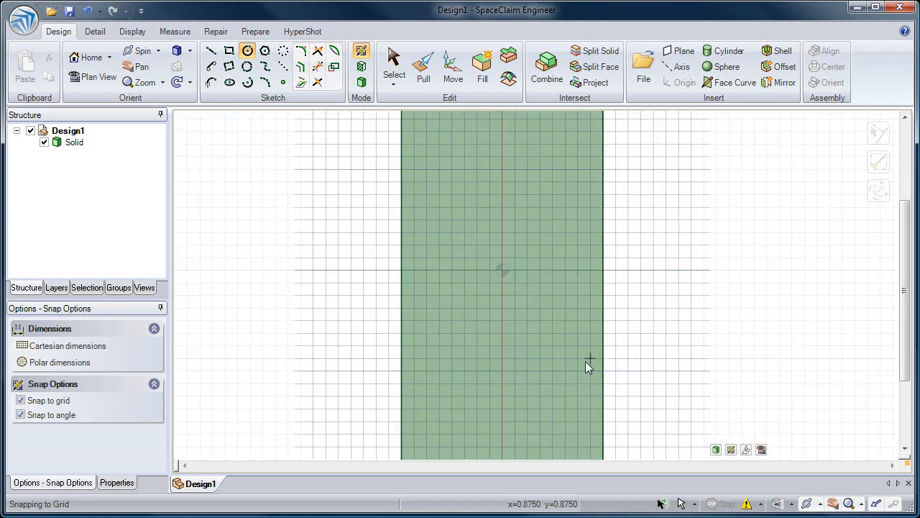
pyautogui.click(177, 81)
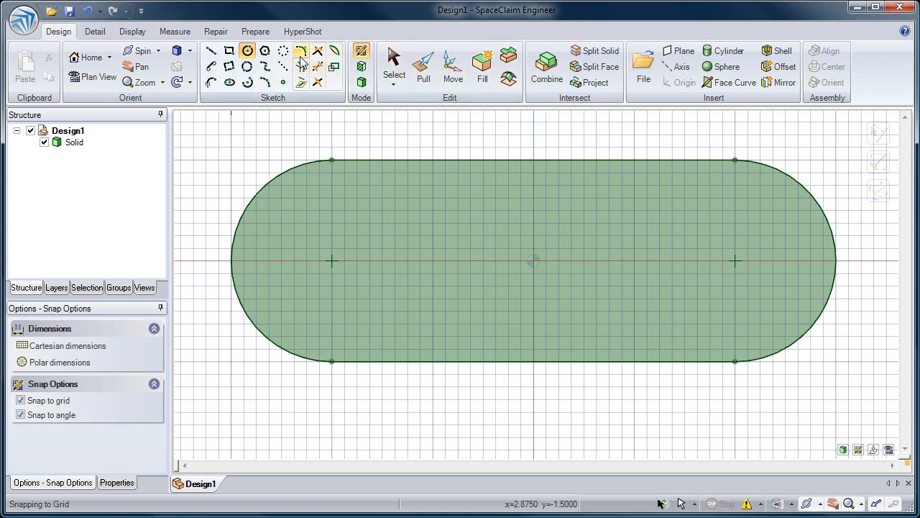
# Step: Draw a 3/4 in diameter circle centred on the left arc's centre point
pyautogui.click(248, 52)
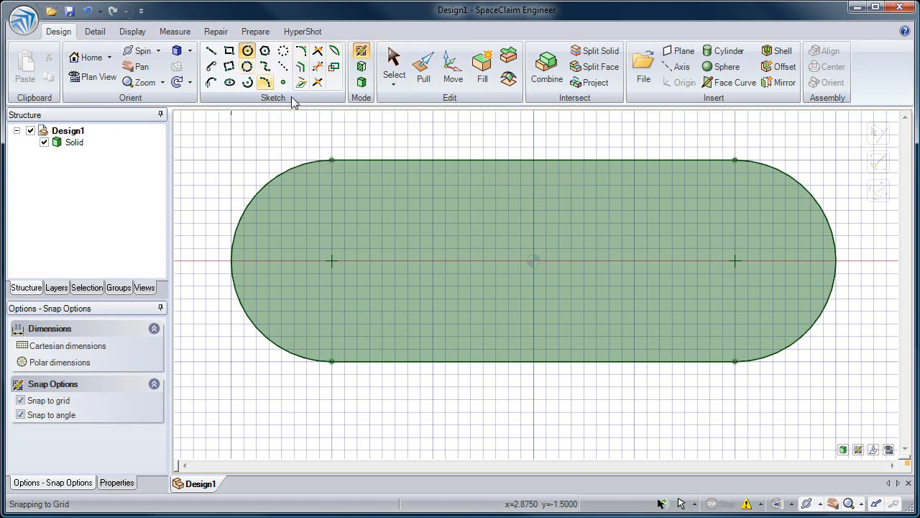
pyautogui.click(332, 261)
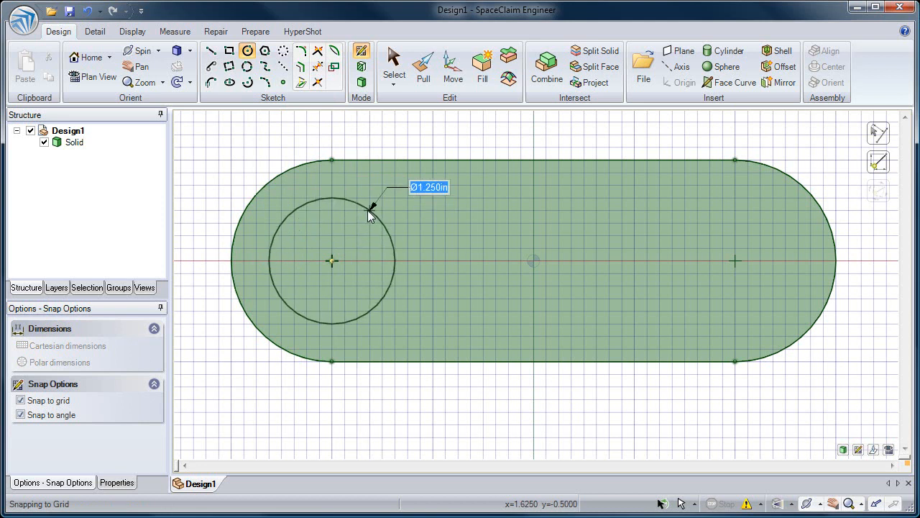
pyautogui.write('.3')
pyautogui.press('BackSpace')
pyautogui.press('BackSpace')
pyautogui.write('3/4')
pyautogui.press('Return')
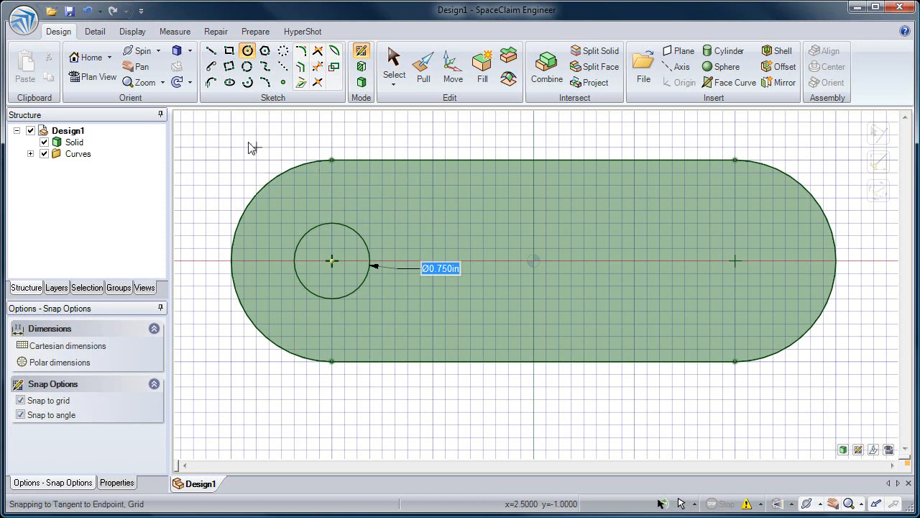
# Step: Turn on the "Show status messages in design window" interface option in the SpaceClaim Options
pyautogui.click(29, 23)
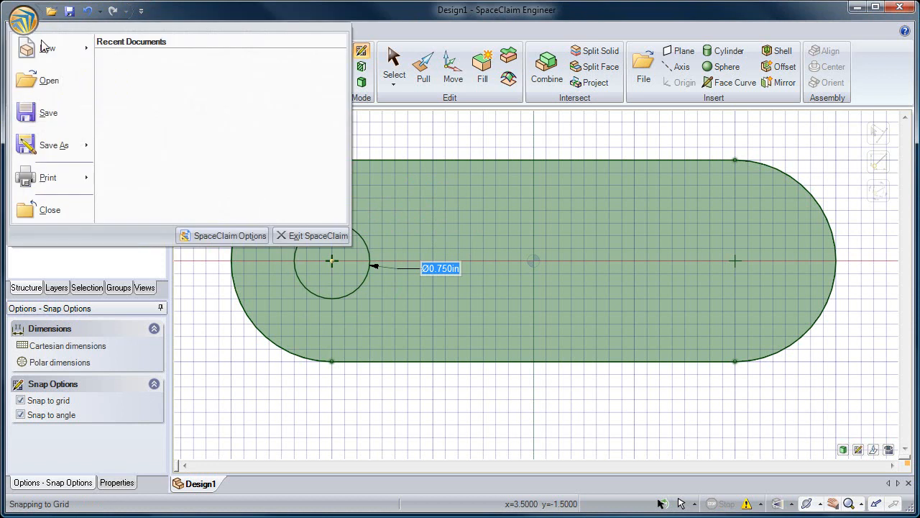
pyautogui.click(209, 237)
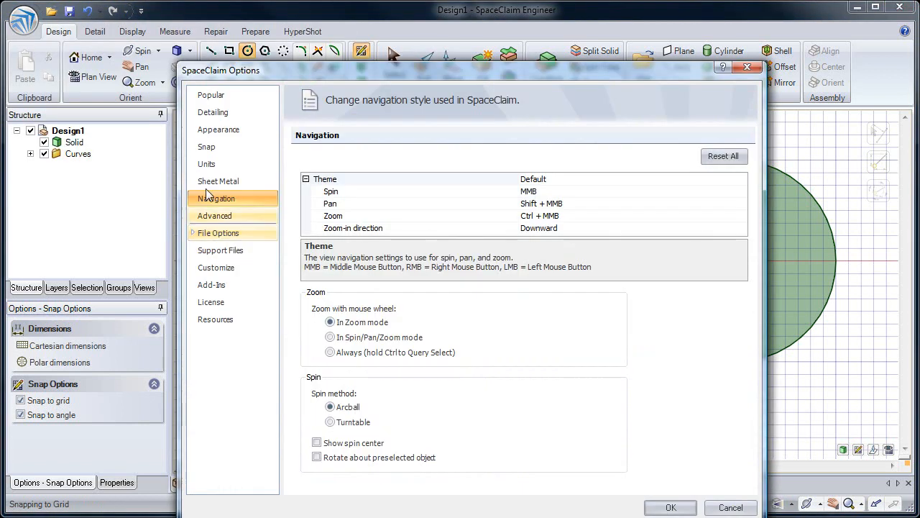
pyautogui.click(204, 97)
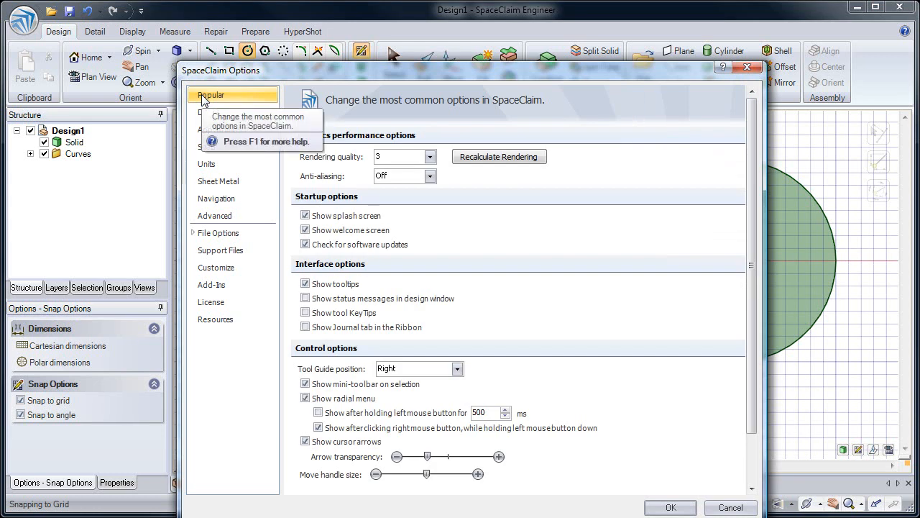
pyautogui.click(401, 301)
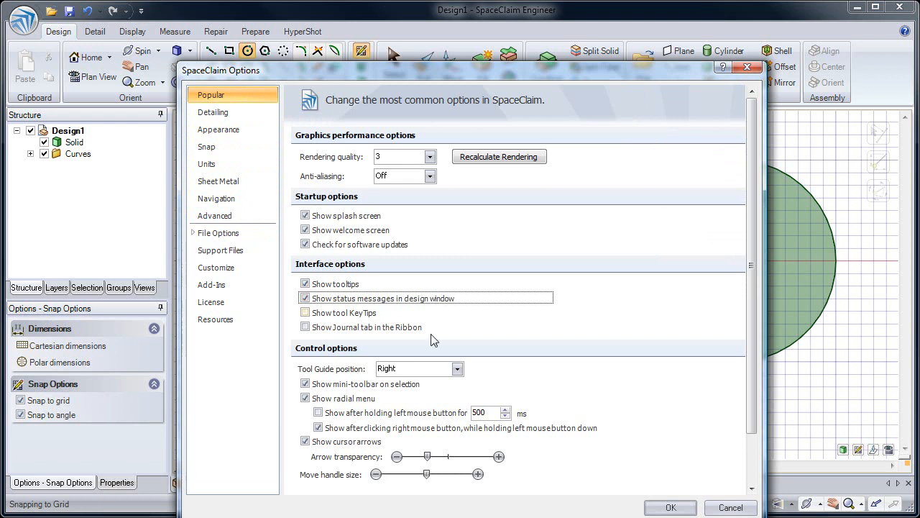
pyautogui.click(665, 507)
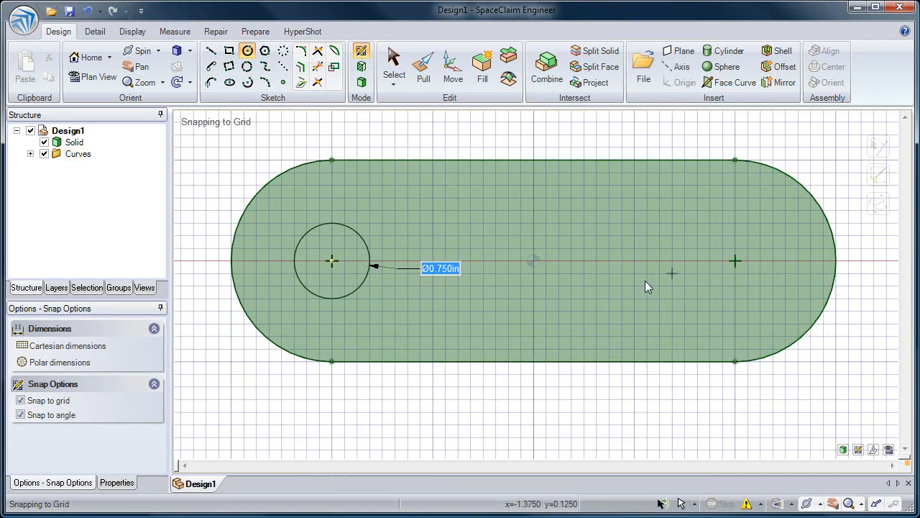
# Step: Disable Snap to grid and draw a circle at the right arc's centre, snapped to the same 0.75 in diameter as the left circle
pyautogui.click(64, 400)
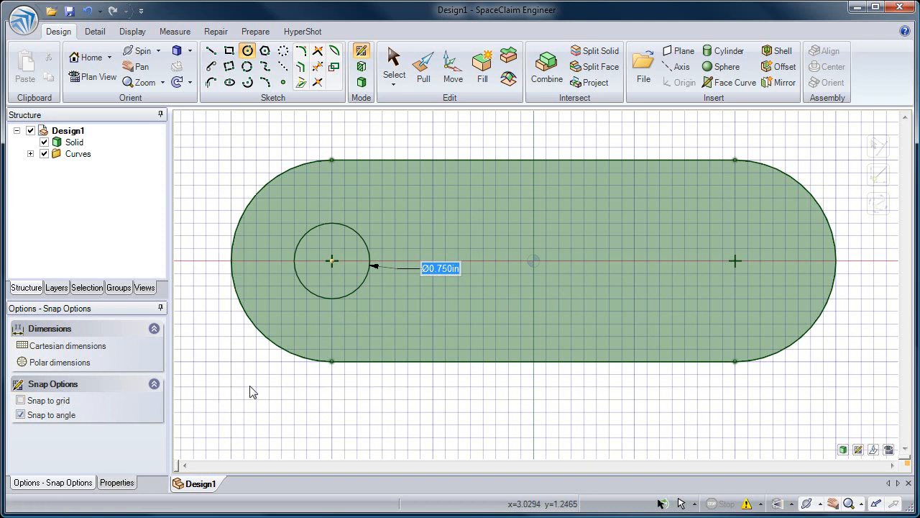
pyautogui.click(734, 260)
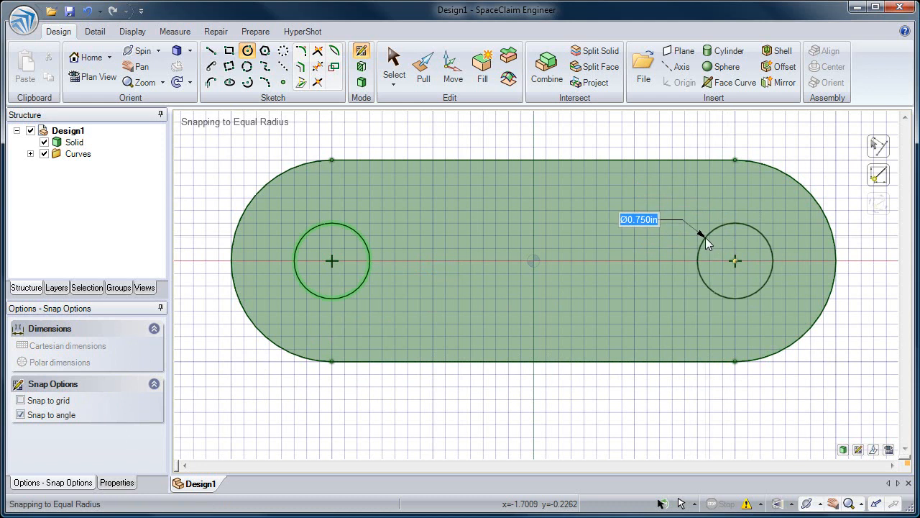
pyautogui.click(705, 238)
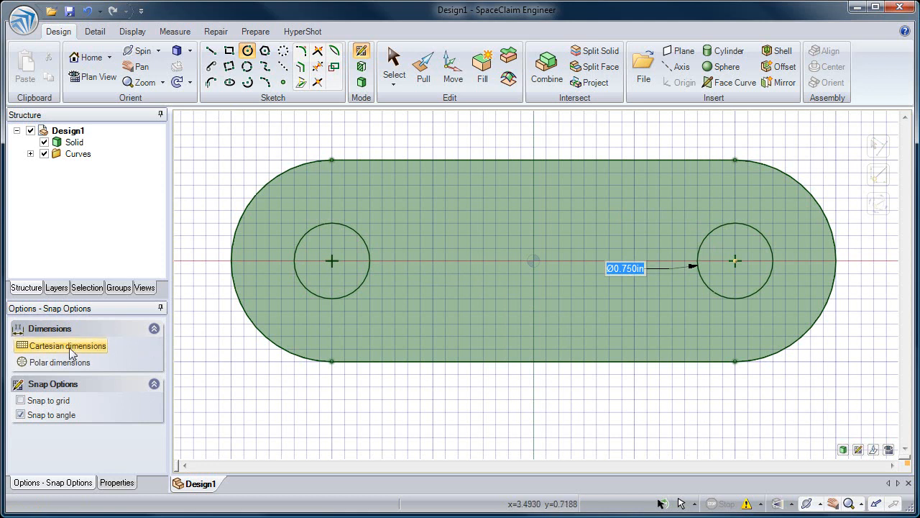
# Step: Enable Cartesian dimensions and move the dimension base point to the midpoint of the slot's lower straight edge
pyautogui.click(57, 363)
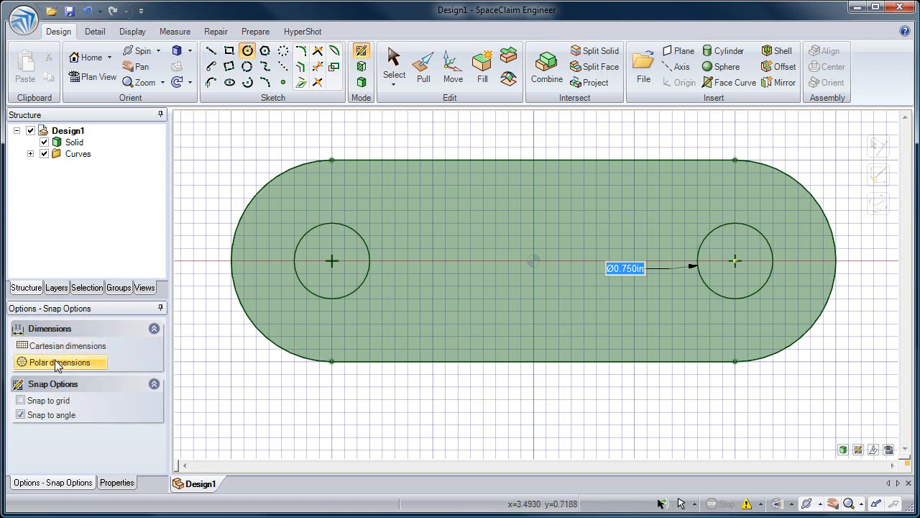
pyautogui.click(66, 347)
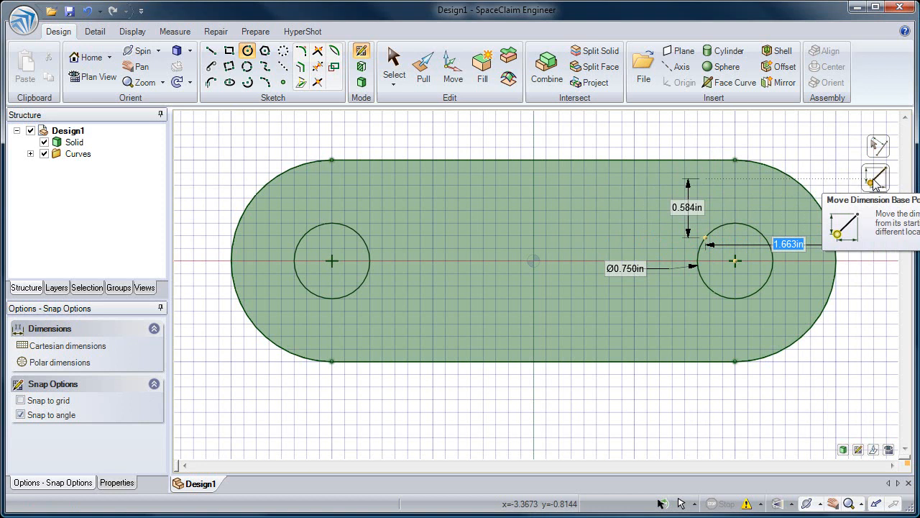
pyautogui.click(875, 180)
pyautogui.moveTo(875, 179); pyautogui.dragTo(735, 160)
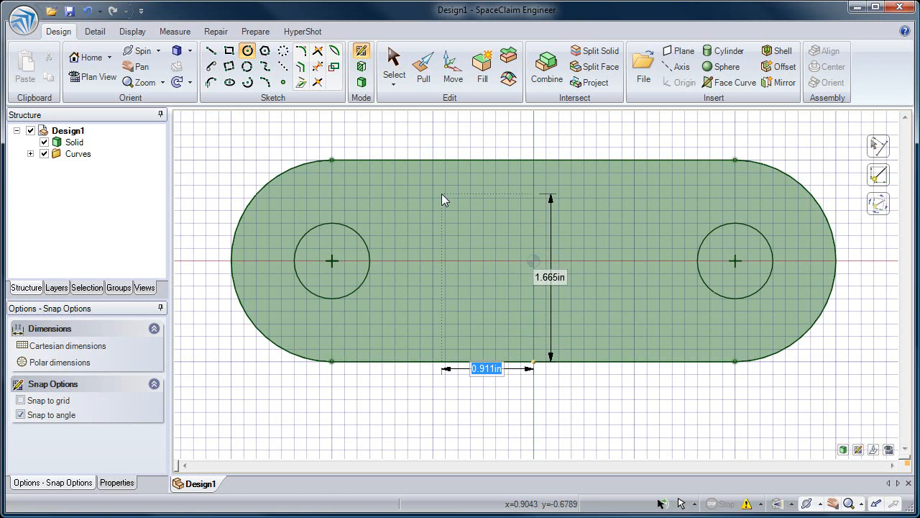
# Step: Draw a 1 in diameter circle centred 0 in horizontally and 1 in vertically from the dimension base point
pyautogui.write('0')
pyautogui.press('Tab')
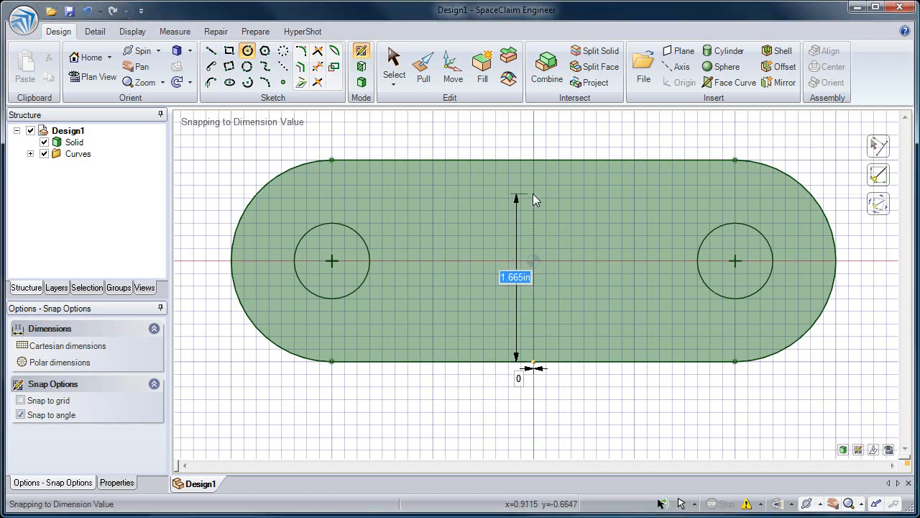
pyautogui.write('1')
pyautogui.press('Return')
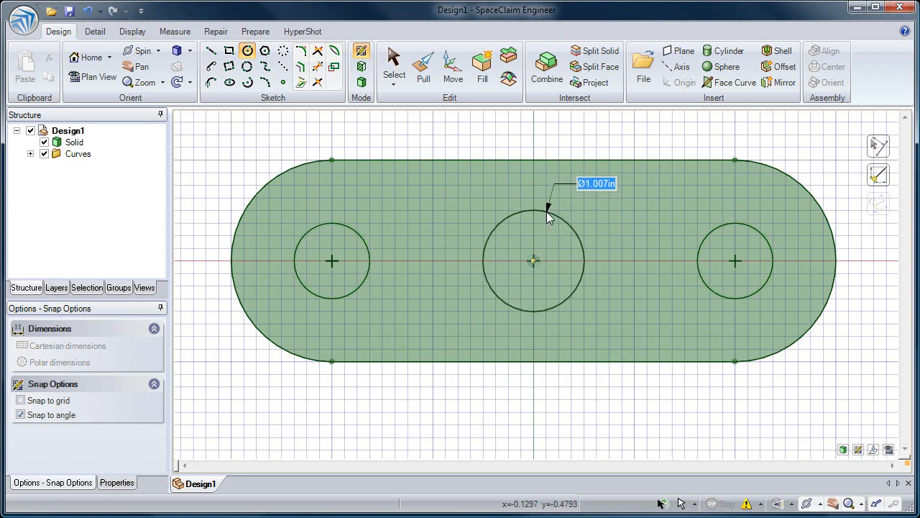
pyautogui.write('1')
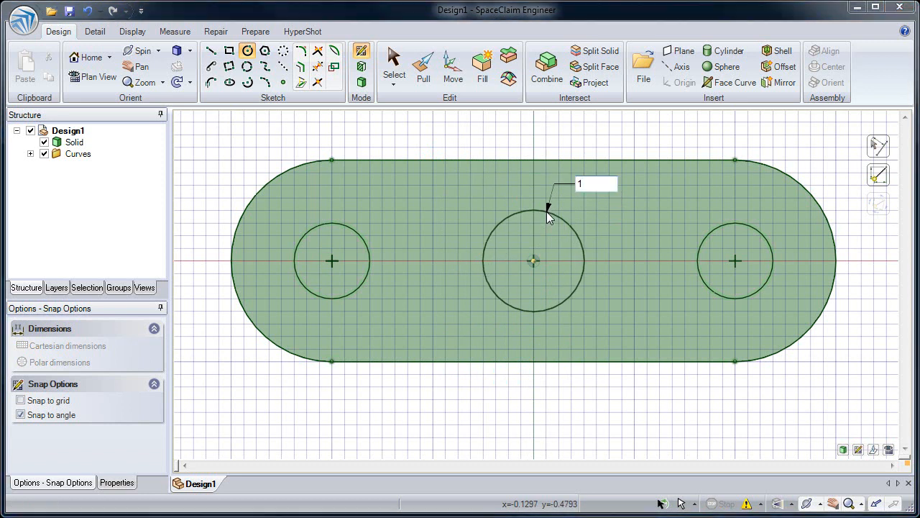
pyautogui.press('Return')
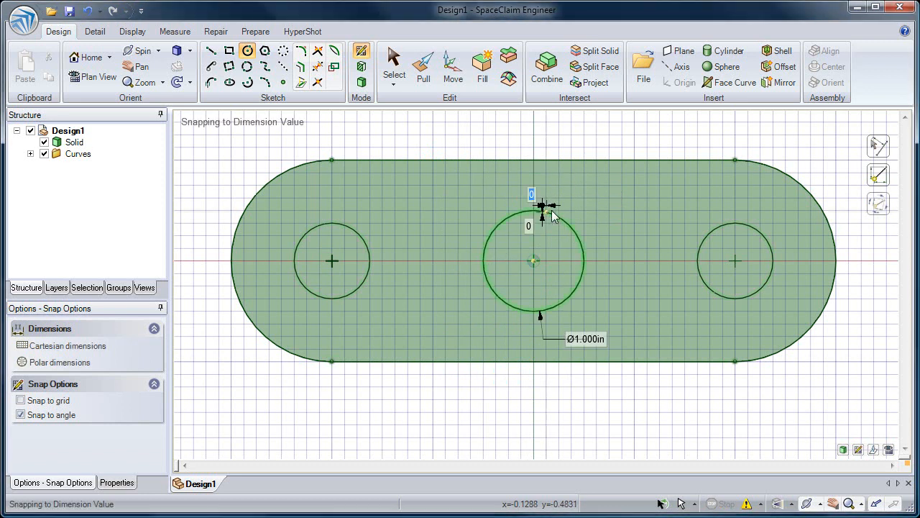
# Step: Add a concentric 1.5 in diameter circle around the middle circle
pyautogui.click(532, 260)
pyautogui.write('1.5')
pyautogui.press('Return')
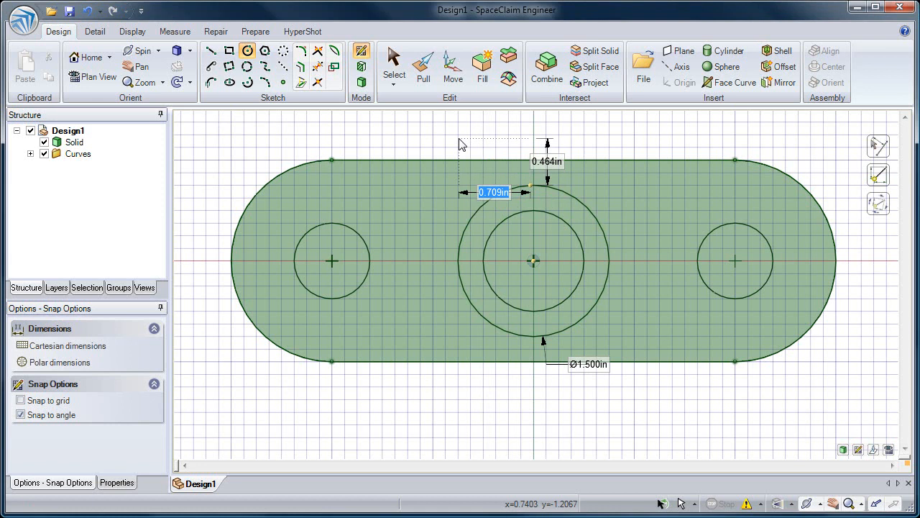
# Step: Switch from sketching to the Pull tool so the circles divide the top face, and view the solid at an angle
pyautogui.click(424, 79)
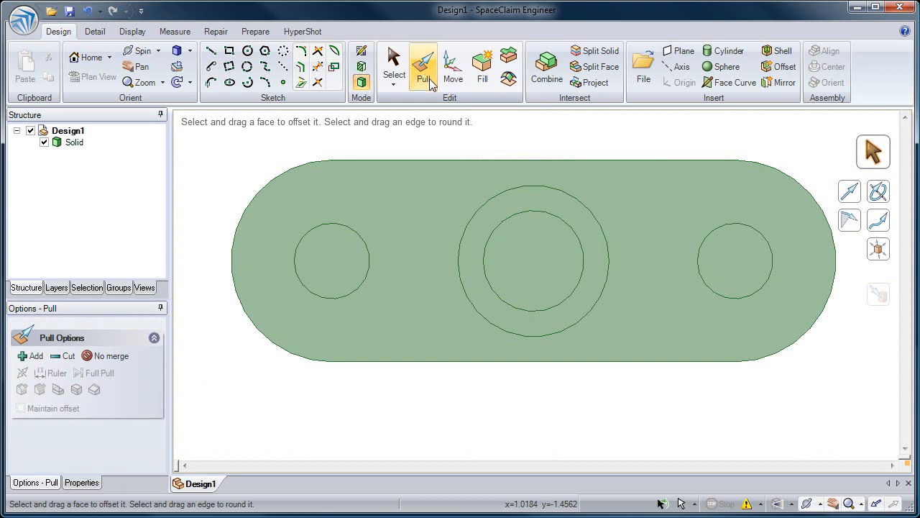
pyautogui.click(464, 230)
pyautogui.moveTo(464, 230); pyautogui.dragTo(460, 179, button='middle')
pyautogui.moveTo(537, 247); pyautogui.dragTo(520, 246, button='middle')
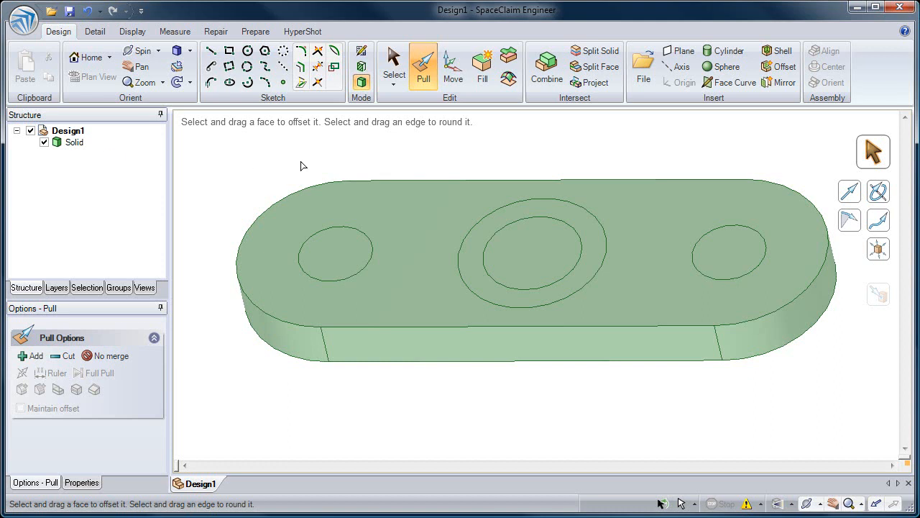
# Step: Select the outer region, the circular regions and the middle ring on the top face one after another to examine them as separate faces
pyautogui.click(340, 208)
pyautogui.click(341, 246)
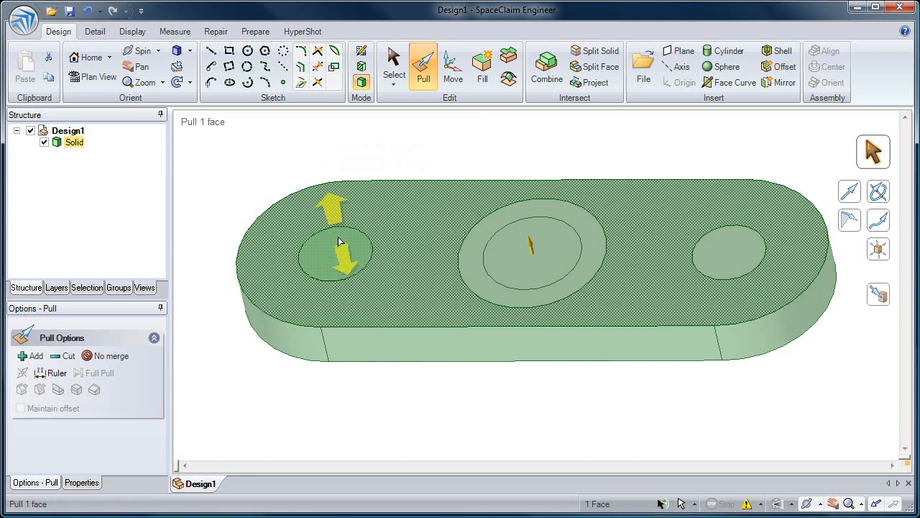
pyautogui.click(438, 257)
pyautogui.click(468, 252)
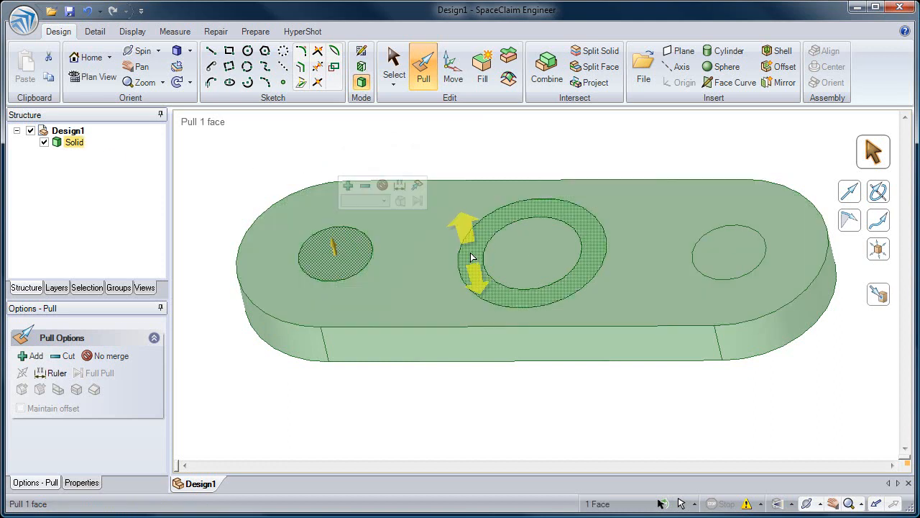
pyautogui.click(506, 253)
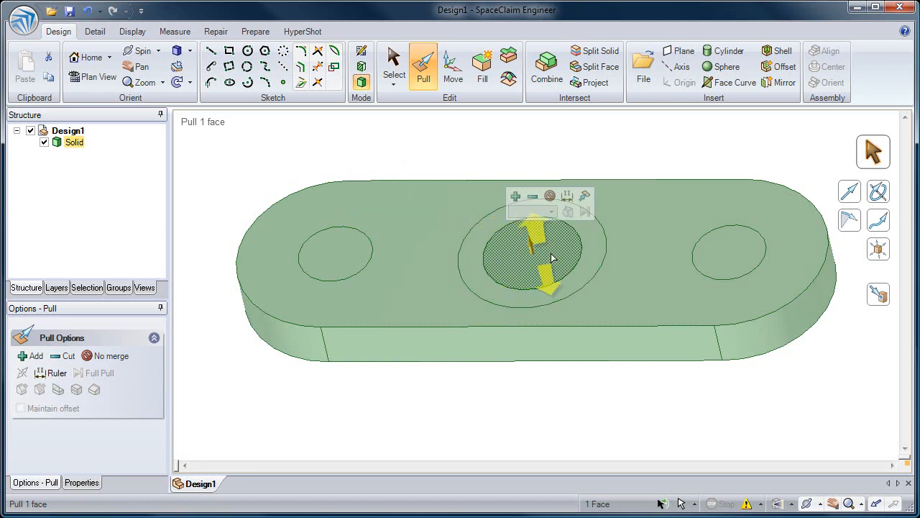
pyautogui.click(658, 262)
pyautogui.click(731, 262)
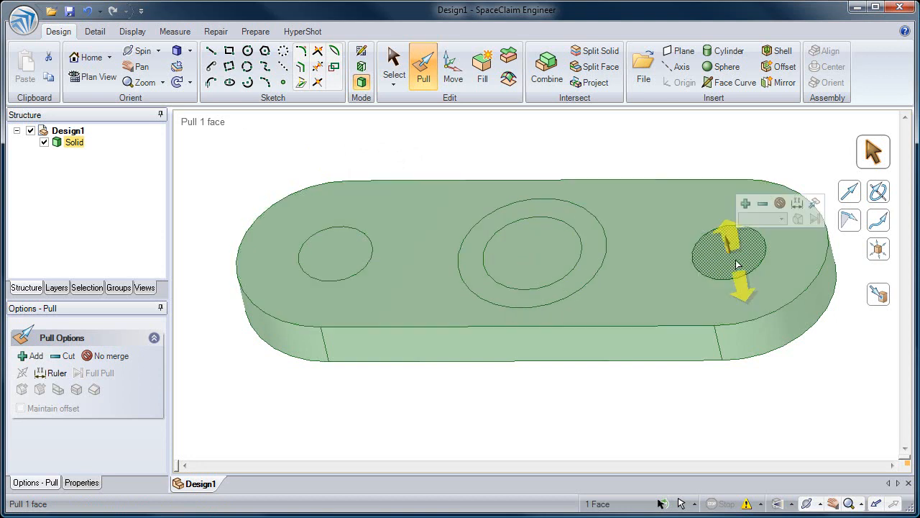
pyautogui.click(495, 258)
pyautogui.click(469, 263)
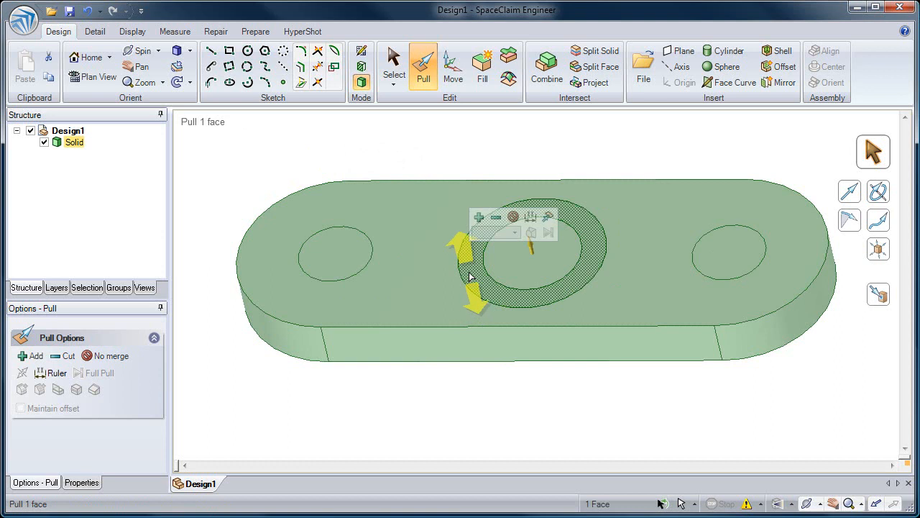
# Step: Pull the middle ring up about 1.55 in into a boss, and pull the three circular faces down to cut holes through the plate
pyautogui.moveTo(539, 431); pyautogui.dragTo(442, 324)
pyautogui.moveTo(442, 324); pyautogui.dragTo(424, 320, button='middle')
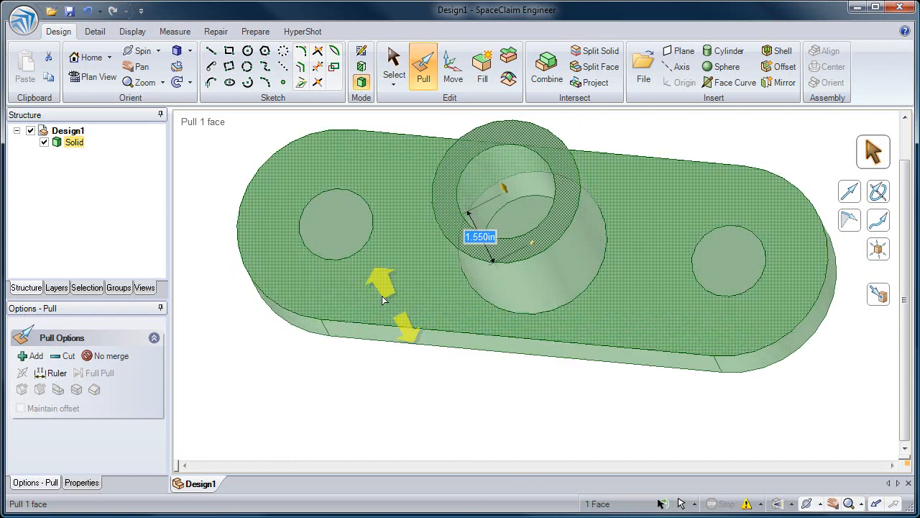
pyautogui.click(352, 246)
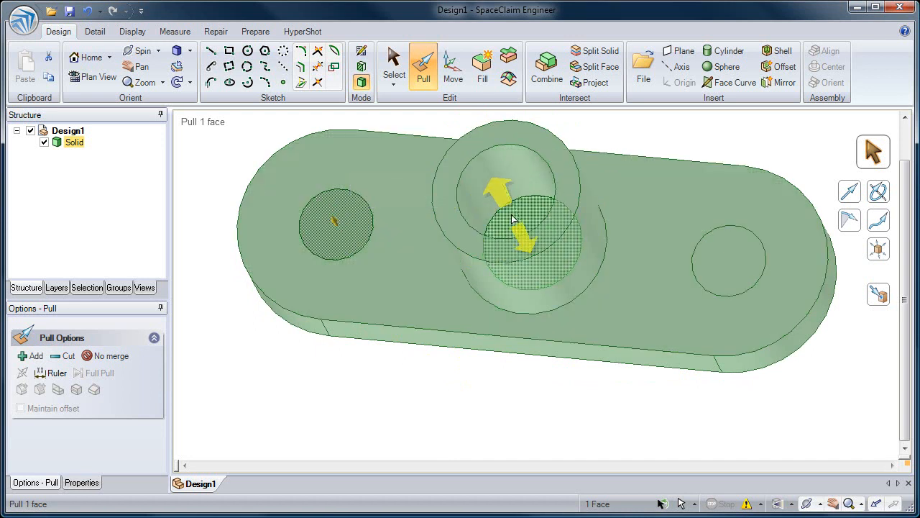
pyautogui.keyDown('ctrl'); pyautogui.click(709, 268); pyautogui.keyUp('ctrl')
pyautogui.moveTo(483, 407); pyautogui.dragTo(481, 425)
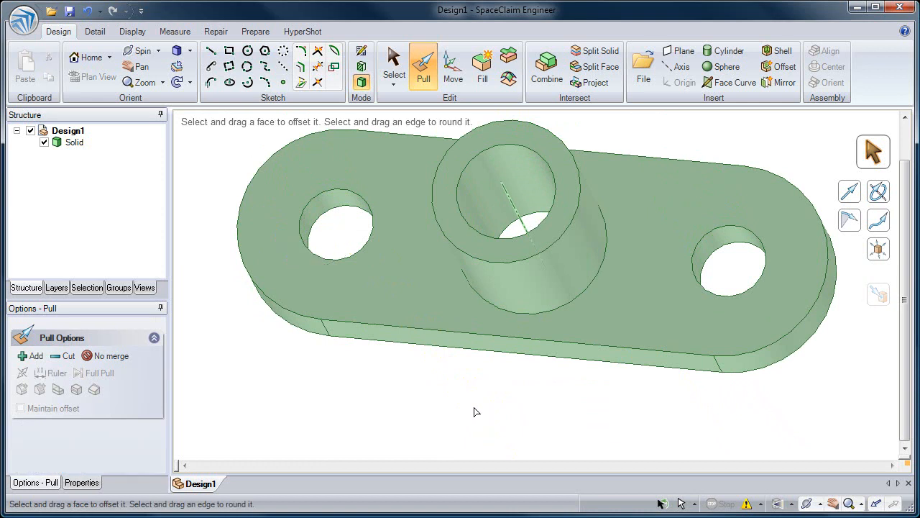
pyautogui.moveTo(482, 401); pyautogui.dragTo(510, 306, button='middle')
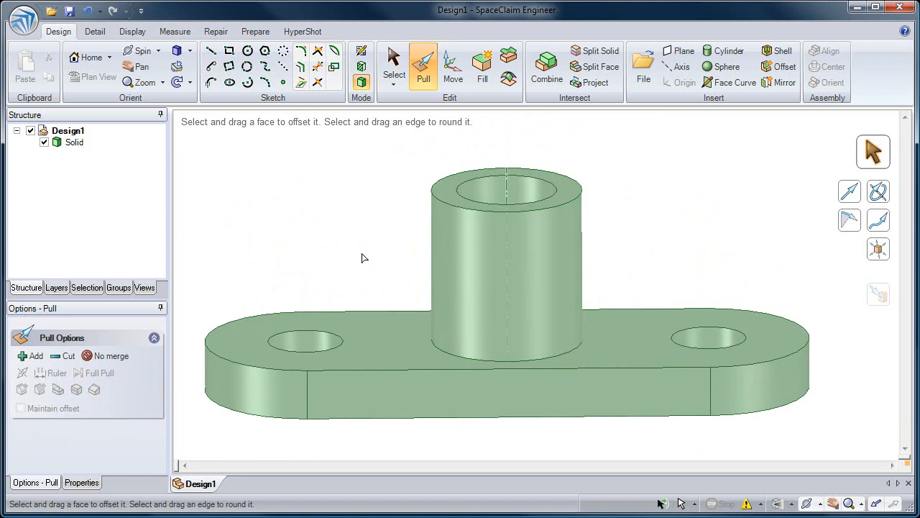
# Step: Pull the boss's ring-shaped top face up by about 0.32 in
pyautogui.click(446, 189)
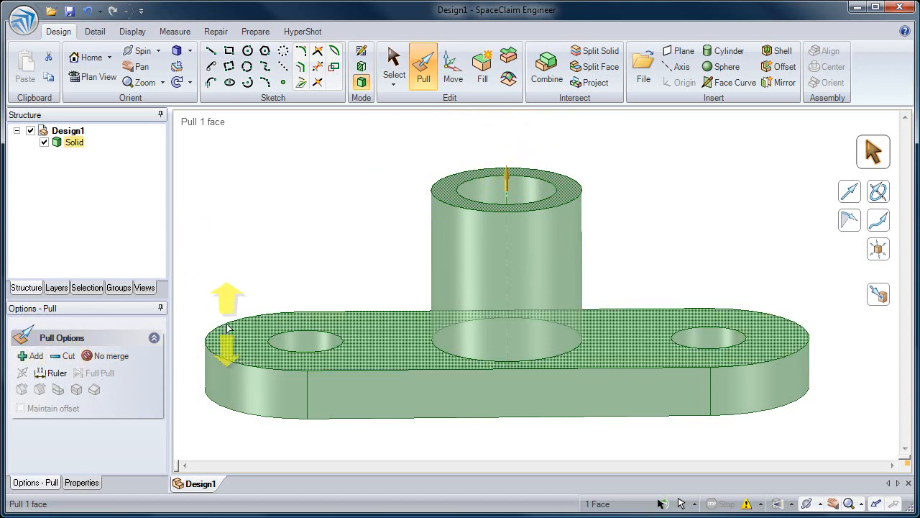
pyautogui.moveTo(238, 319); pyautogui.dragTo(249, 304, button='middle')
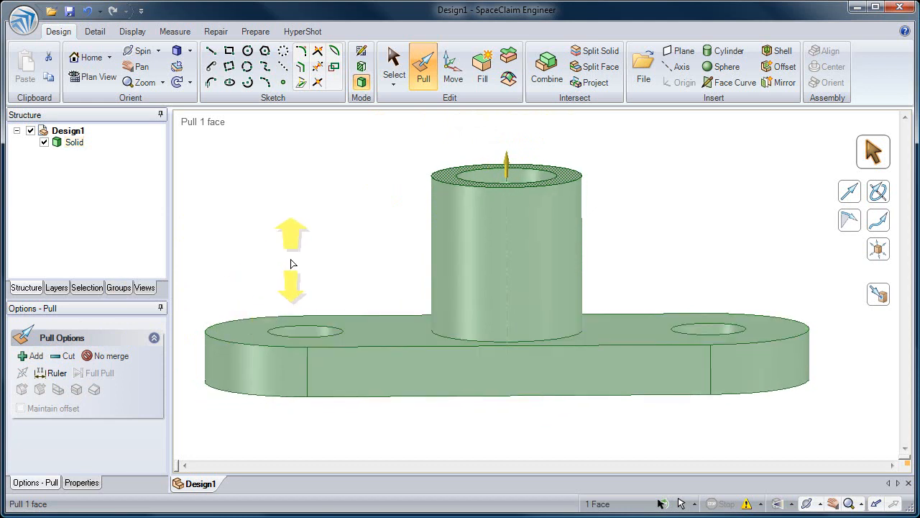
pyautogui.moveTo(292, 265); pyautogui.dragTo(313, 242)
pyautogui.moveTo(314, 242); pyautogui.dragTo(311, 233, button='middle')
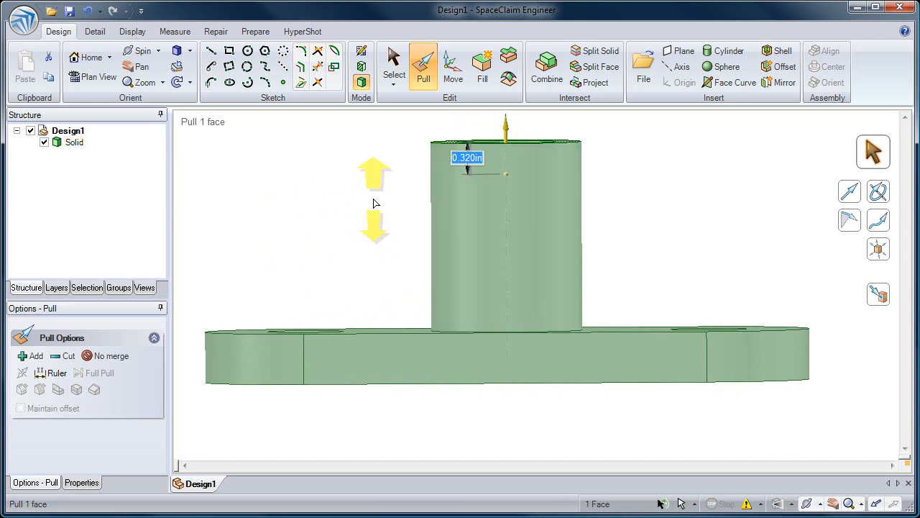
pyautogui.moveTo(373, 203); pyautogui.dragTo(374, 211, button='middle')
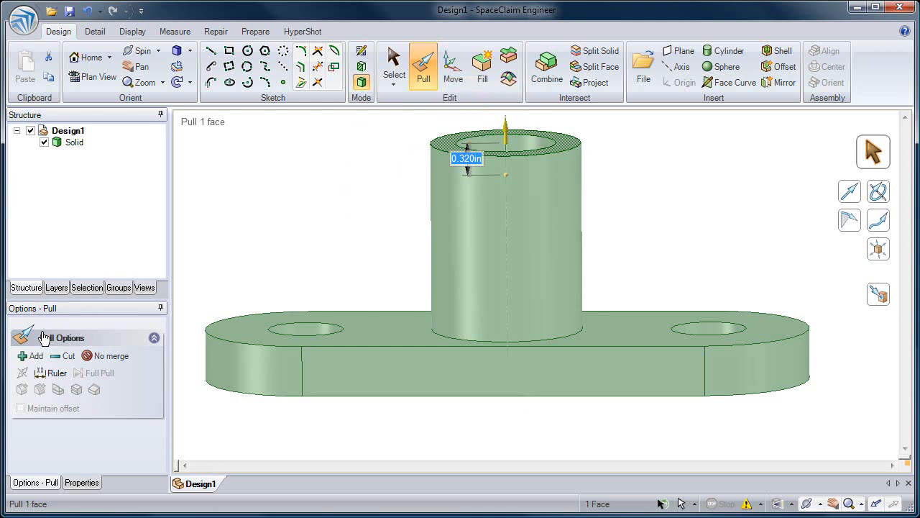
# Step: Dimension the boss's height from the plate's top face with the ruler and set it to 0.75 in
pyautogui.click(52, 373)
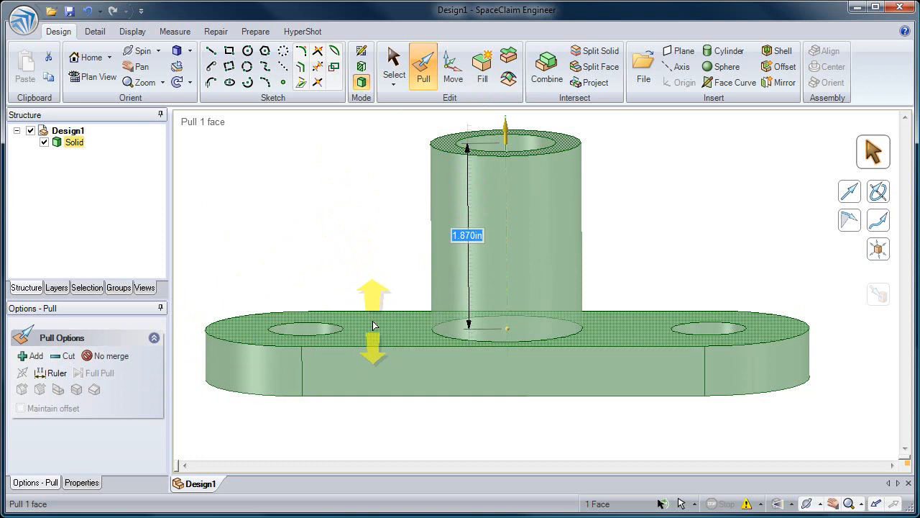
pyautogui.click(367, 389)
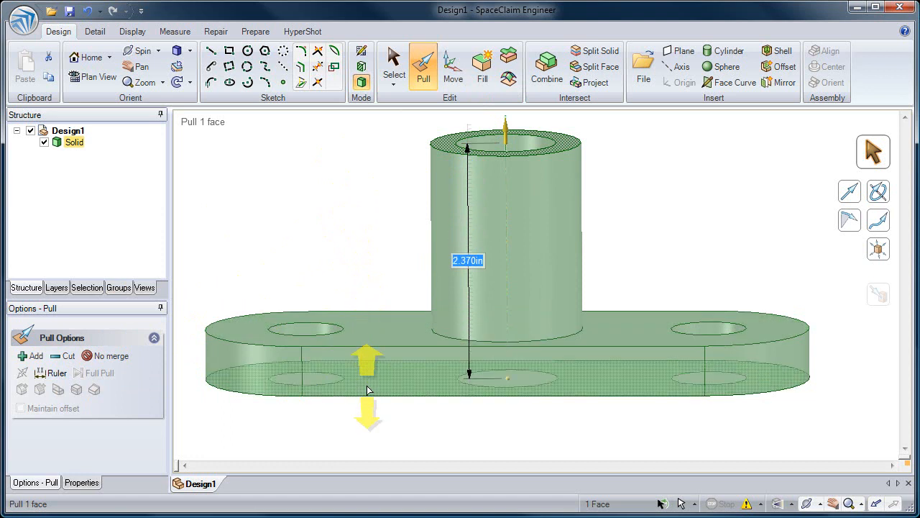
pyautogui.click(366, 332)
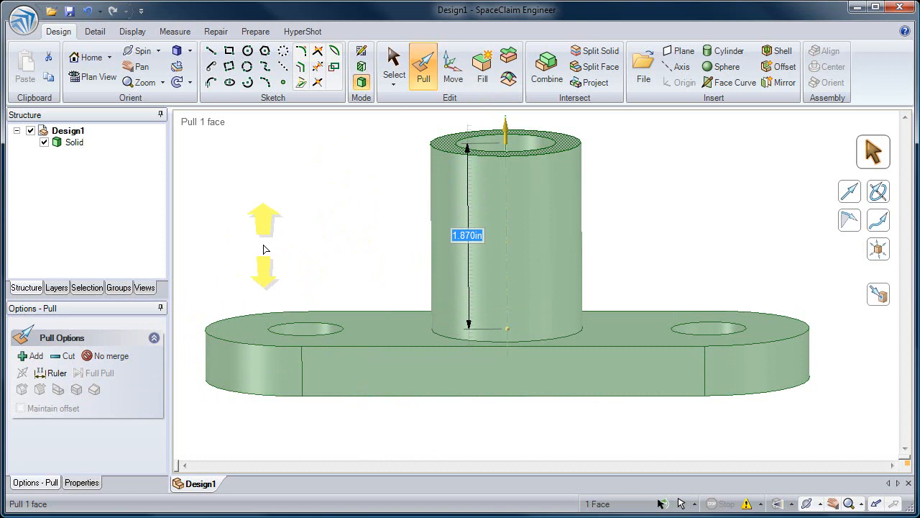
pyautogui.write('.7')
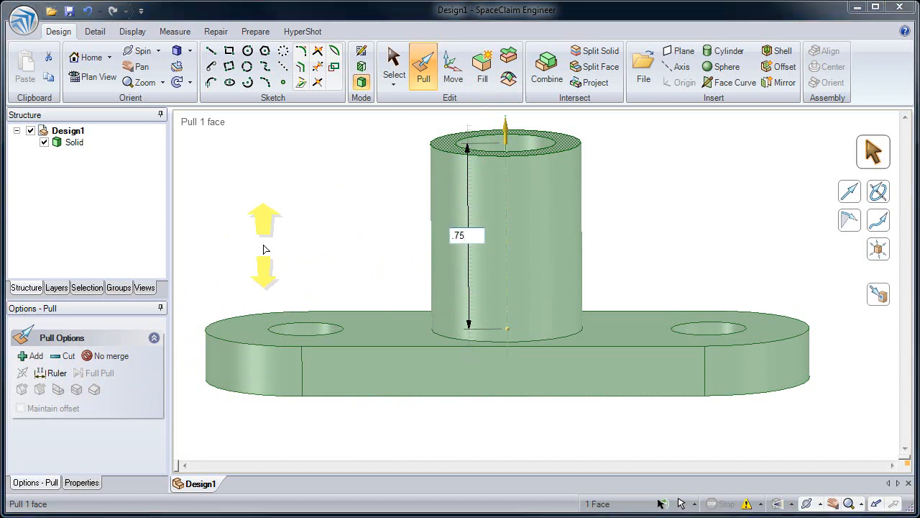
pyautogui.write('5')
pyautogui.press('Return')
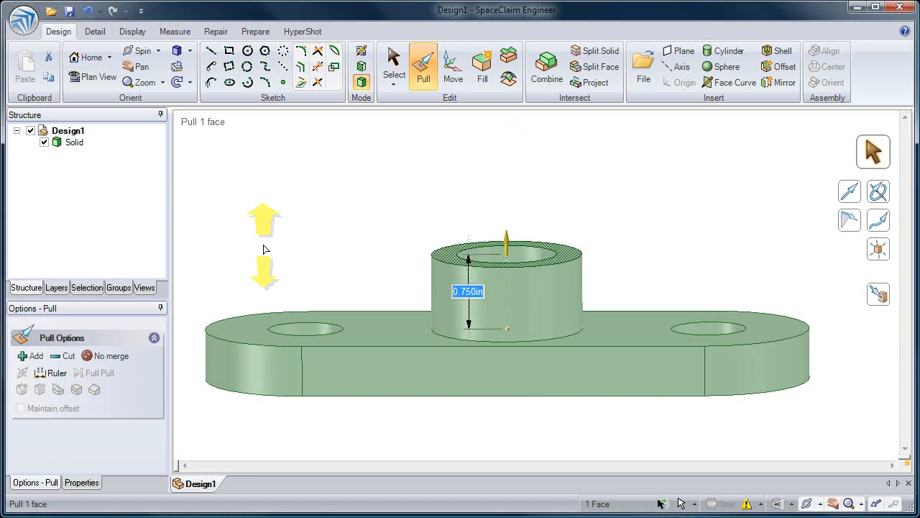
pyautogui.click(264, 245)
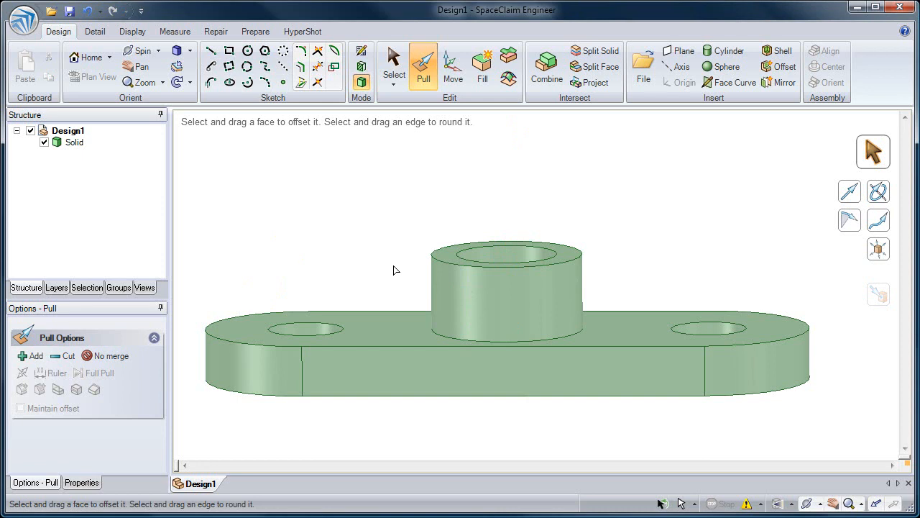
# Step: Start a rectangle sketch on the plate's long flat front face and view the sketch plane head-on
pyautogui.moveTo(408, 256)
pyautogui.mouseDown(button='middle')
pyautogui.moveTo(390, 250)
pyautogui.moveTo(391, 272)
pyautogui.moveTo(393, 260)
pyautogui.mouseUp(button='middle')
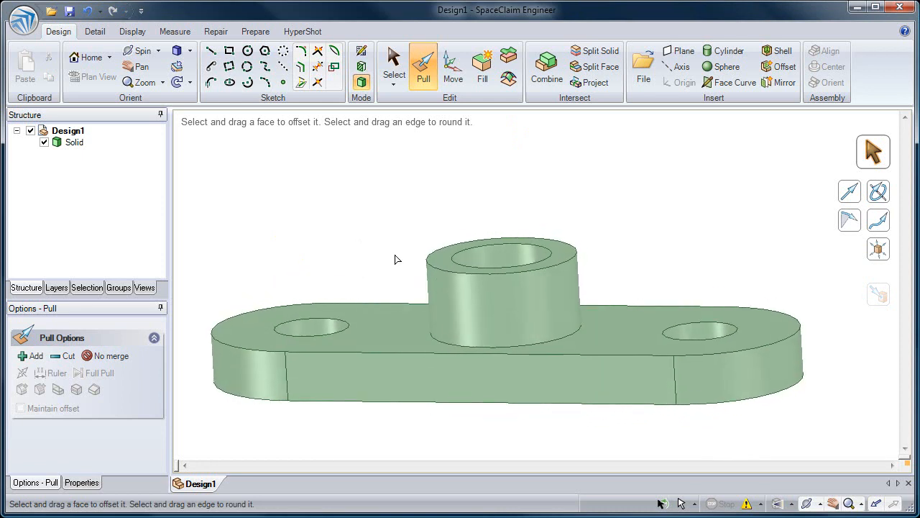
pyautogui.scroll(2, 508, 282)
pyautogui.keyDown('ctrl'); pyautogui.moveTo(504, 291); pyautogui.dragTo(519, 249, button='middle'); pyautogui.keyUp('ctrl')
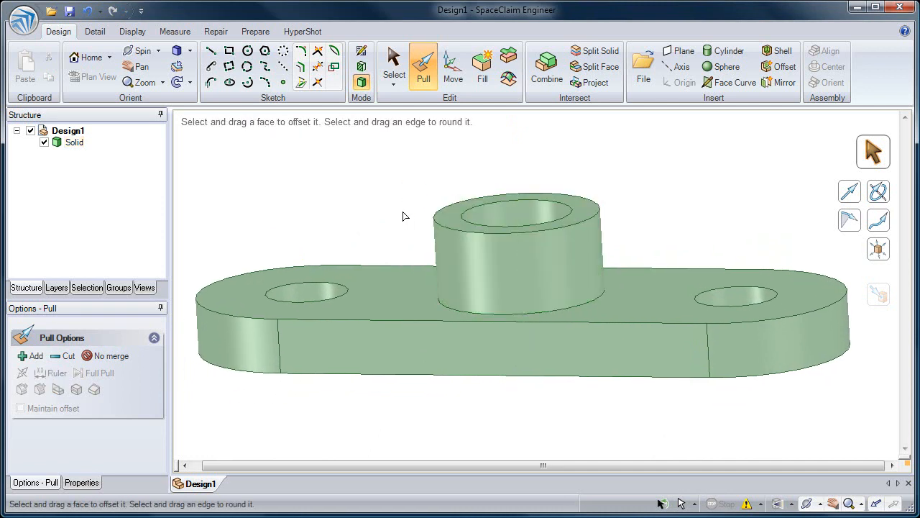
pyautogui.click(400, 346)
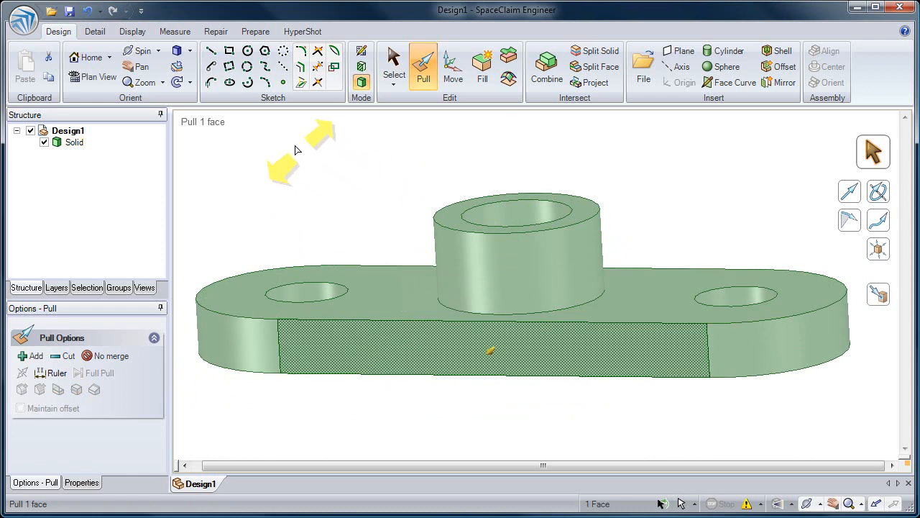
pyautogui.click(228, 52)
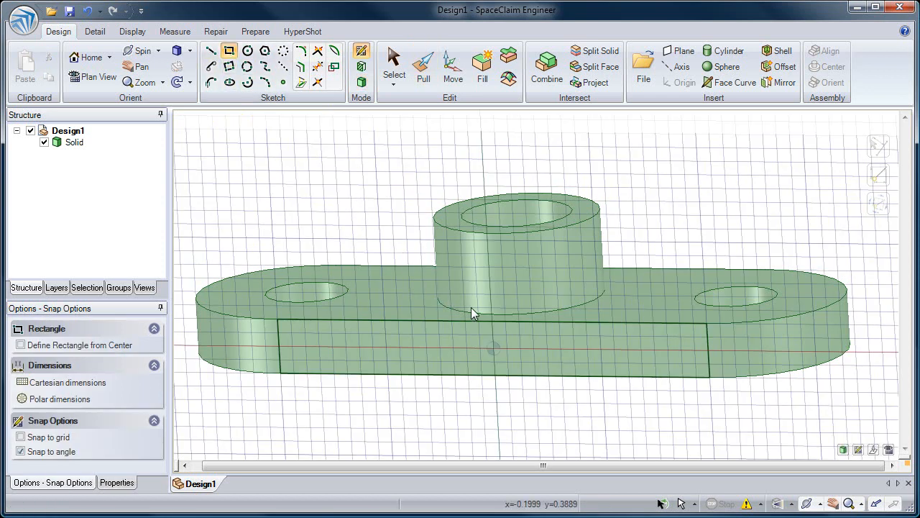
pyautogui.moveTo(381, 229)
pyautogui.mouseDown(button='middle')
pyautogui.moveTo(374, 209)
pyautogui.moveTo(372, 218)
pyautogui.mouseUp(button='middle')
pyautogui.scroll(5, 472, 285)
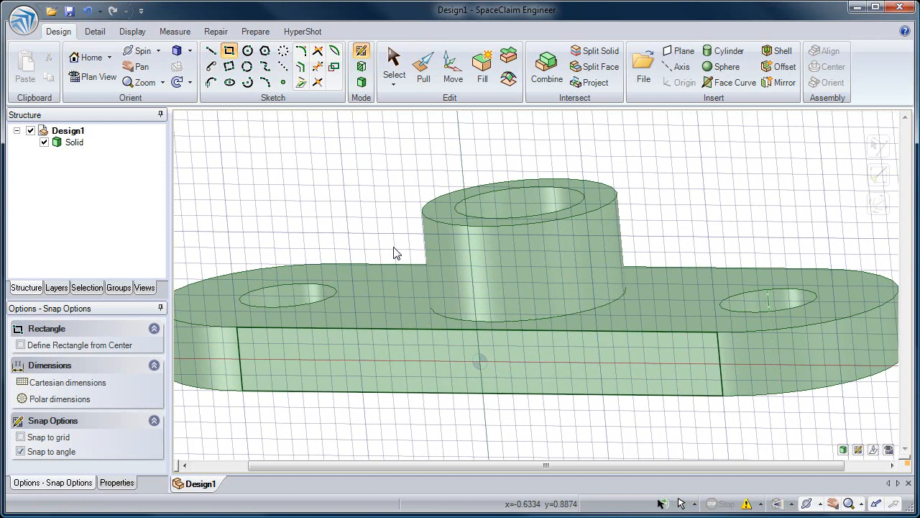
pyautogui.press('v')
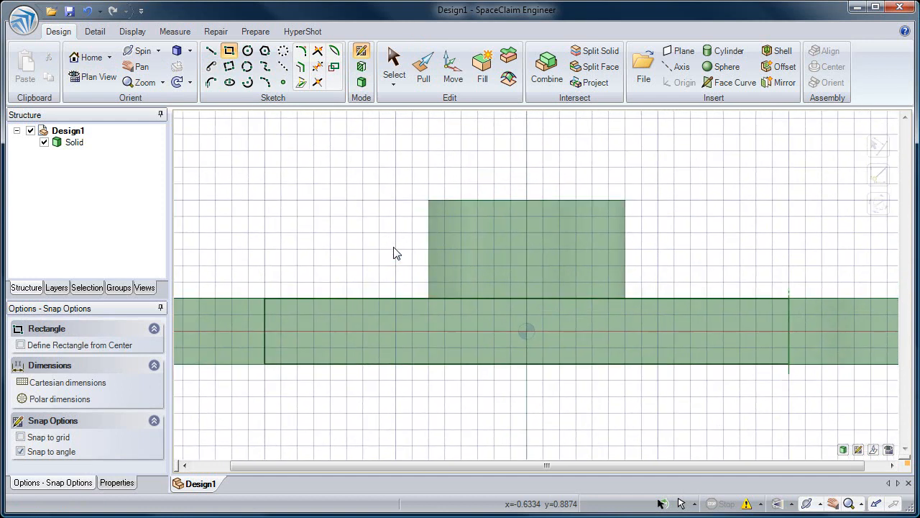
# Step: Draw a rectangle 0.325 in wide and 0.625 in high, going up and left from the midpoint of the plate's upper edge
pyautogui.scroll(4, 540, 276)
pyautogui.keyDown('shift'); pyautogui.moveTo(541, 260); pyautogui.dragTo(539, 273, button='middle'); pyautogui.keyUp('shift')
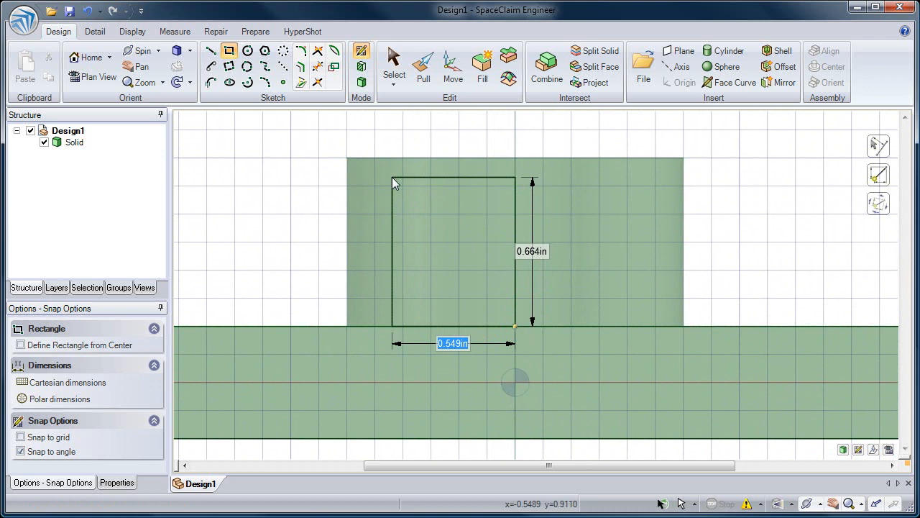
pyautogui.write('.')
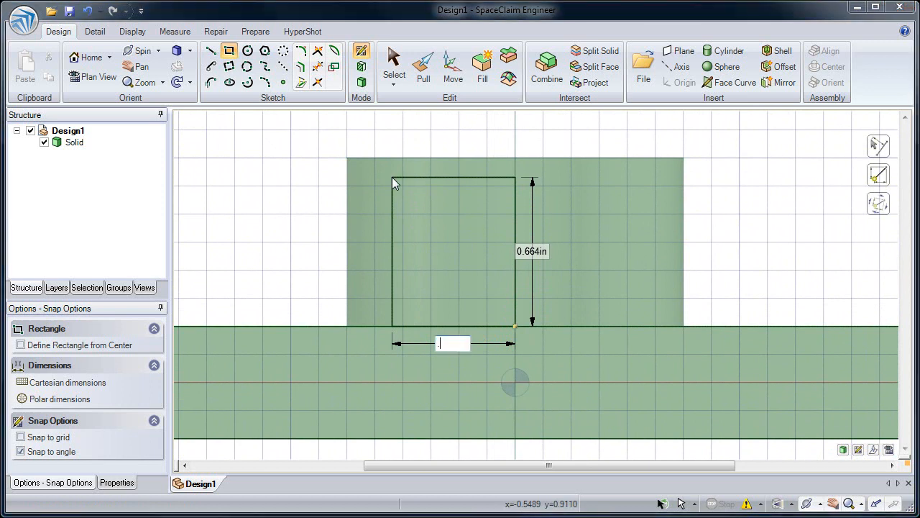
pyautogui.write('325')
pyautogui.press('Tab')
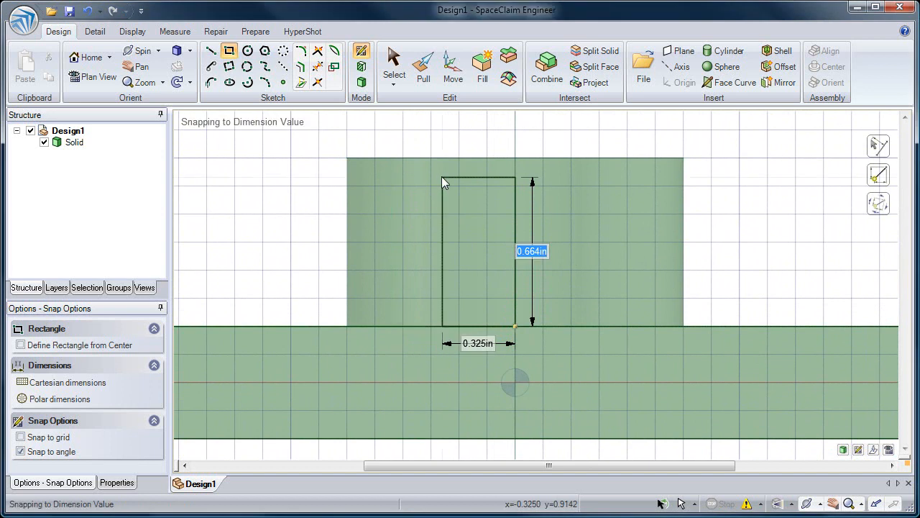
pyautogui.write('.625')
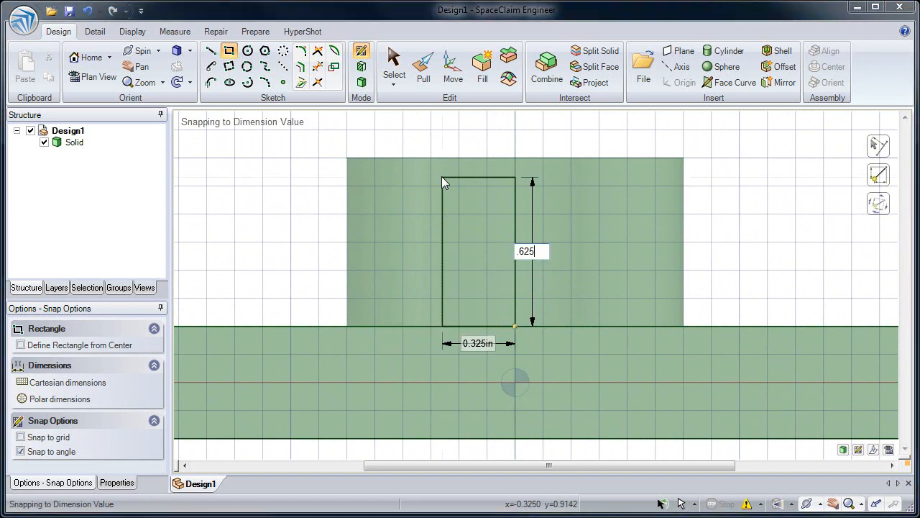
pyautogui.press('Return')
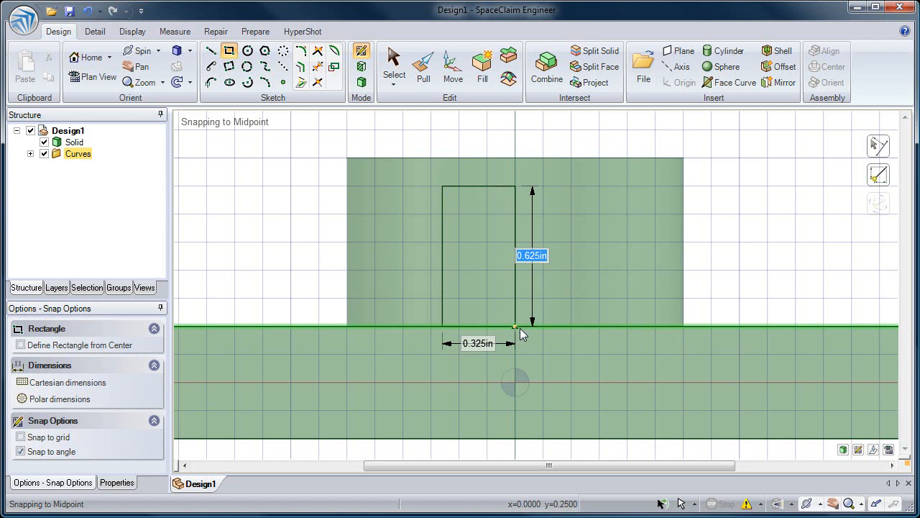
# Step: Set the rectangle's right vertical side, on the boss's centre, as the sketch mirror line
pyautogui.click(394, 68)
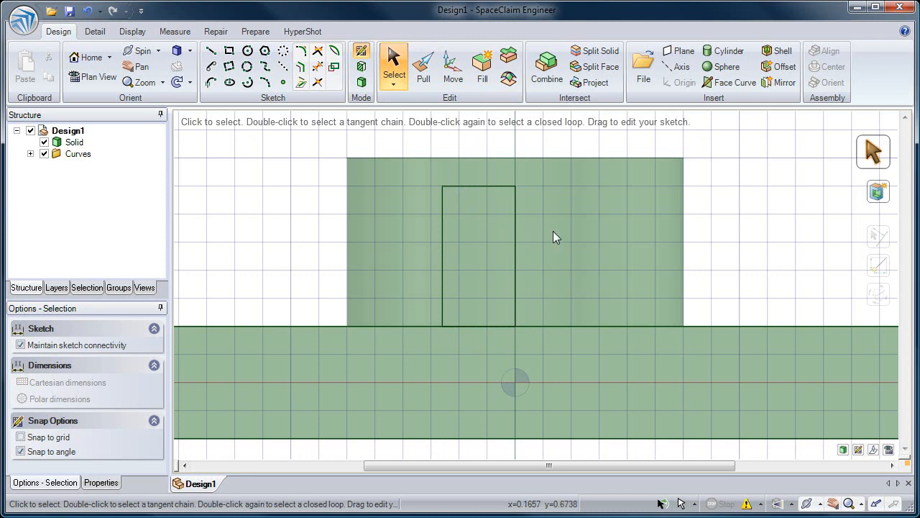
pyautogui.click(514, 208)
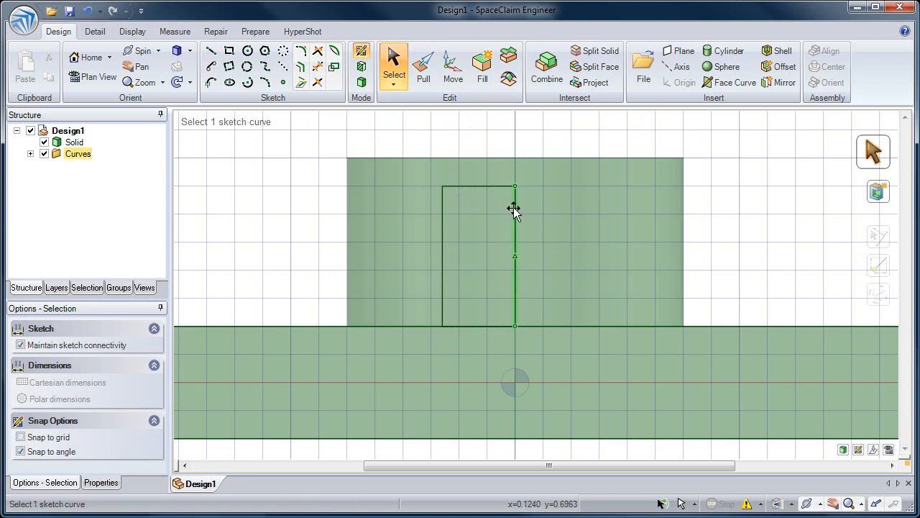
pyautogui.rightClick(514, 209)
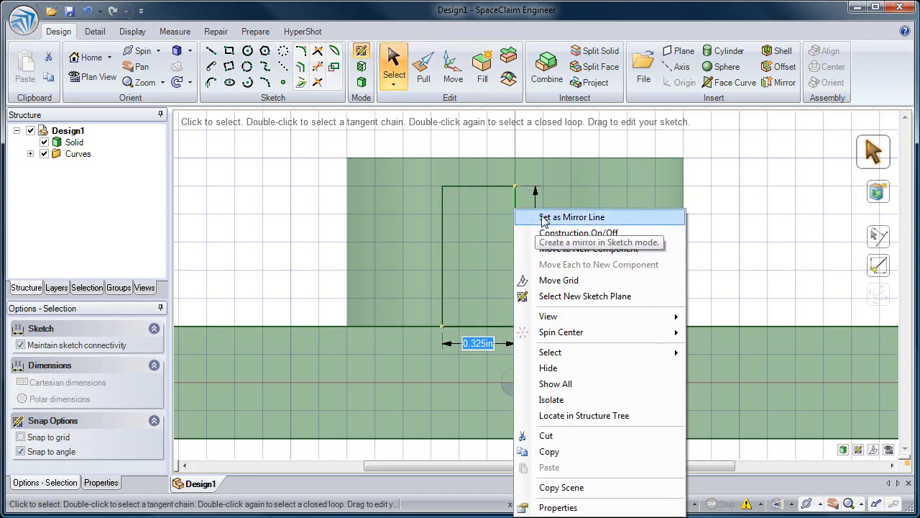
pyautogui.click(543, 217)
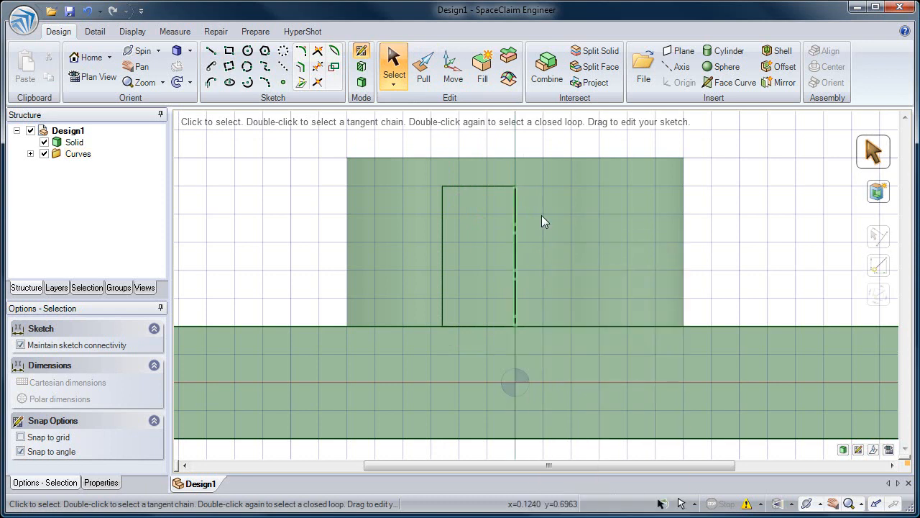
# Step: Draw two mirrored circles left of the mirror line, one at the boss's upper corner and one farther out about 0.385 in in diameter
pyautogui.click(247, 50)
pyautogui.click(350, 157)
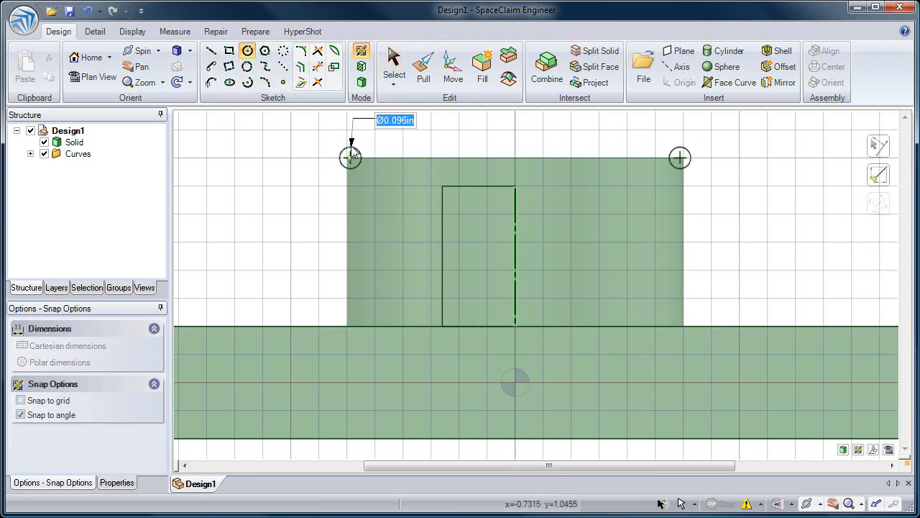
pyautogui.click(351, 128)
pyautogui.click(238, 210)
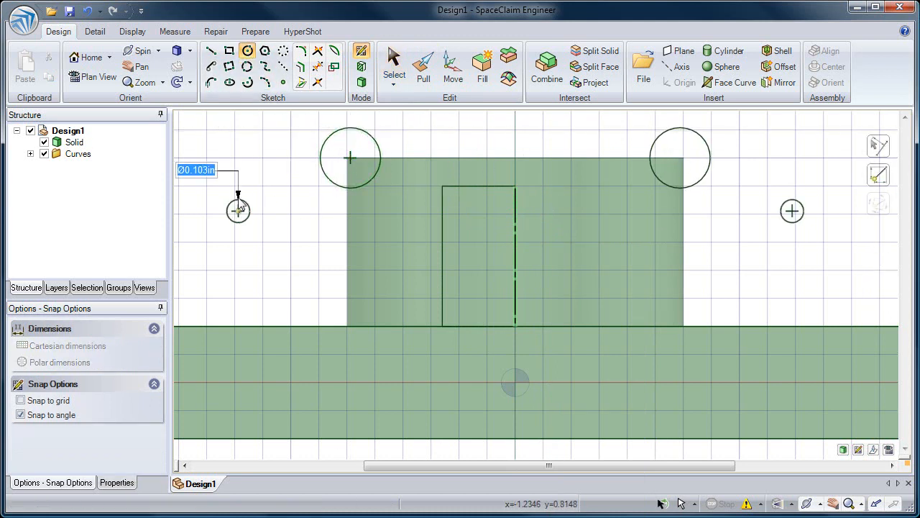
pyautogui.click(238, 170)
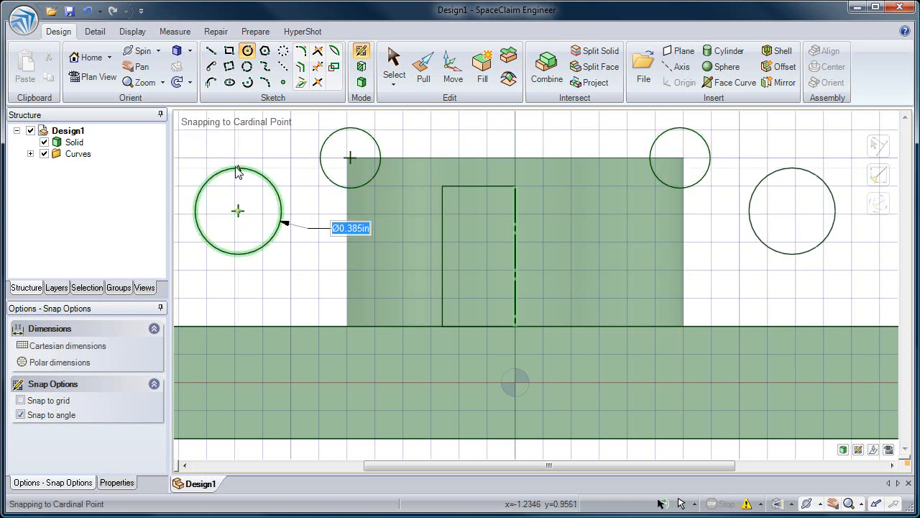
# Step: Draw two connected mirrored lines left of the mirror line, forming a V below the circle at the boss's corner
pyautogui.click(210, 52)
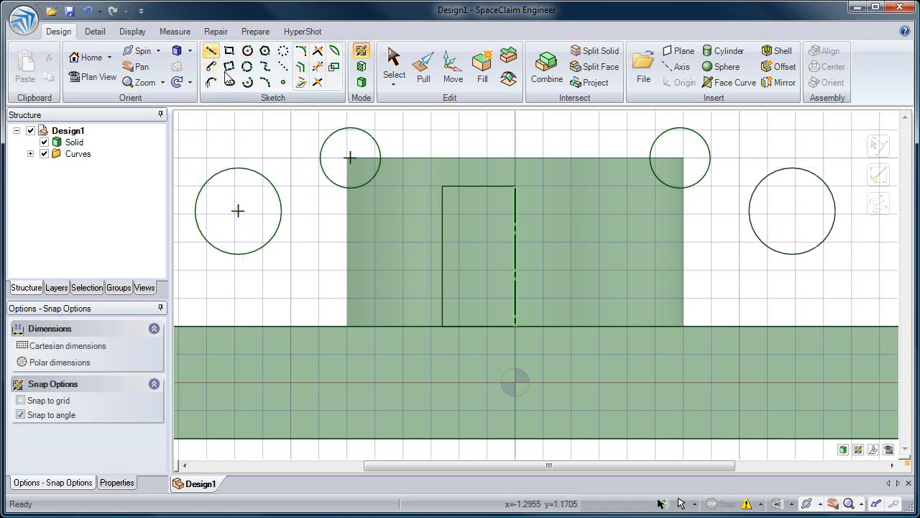
pyautogui.click(398, 130)
pyautogui.click(385, 218)
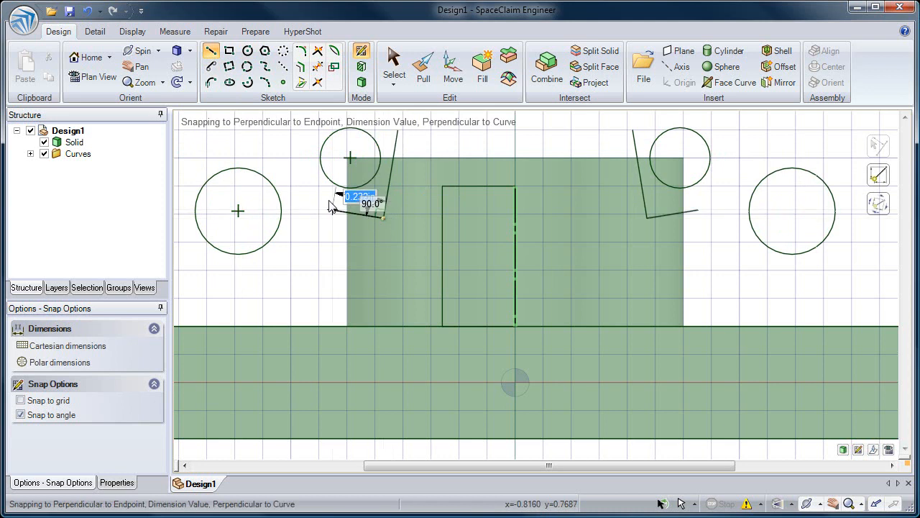
pyautogui.doubleClick(247, 142)
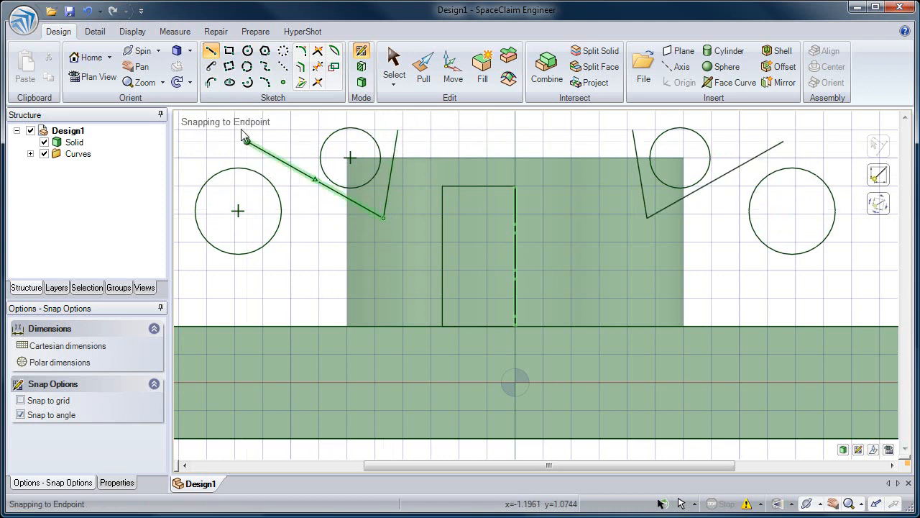
# Step: Mirror the rectangle's upper, outer vertical and lower sides across the mirror line to complete the symmetric rectangle
pyautogui.click(394, 64)
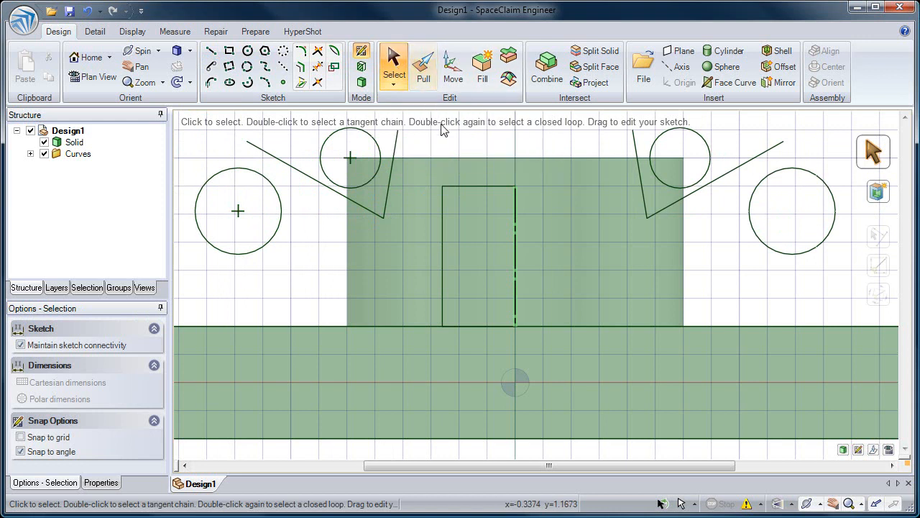
pyautogui.click(459, 186)
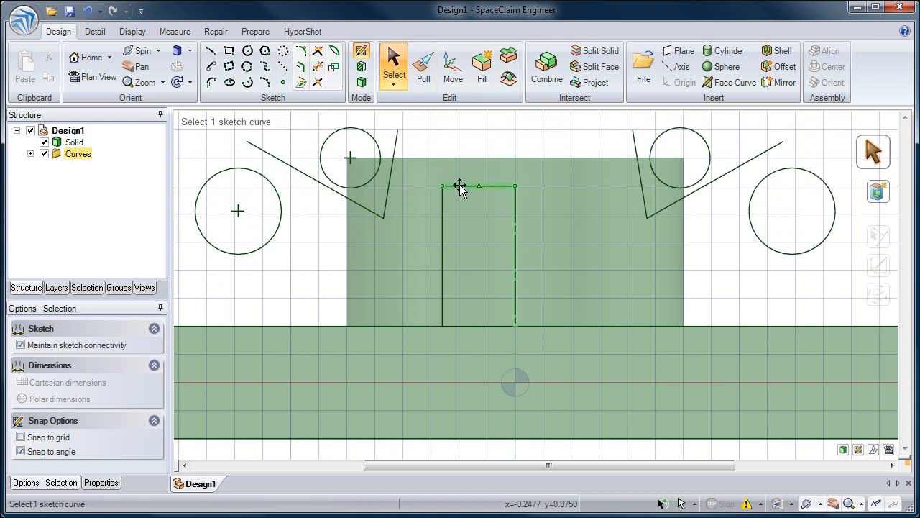
pyautogui.press('Escape')
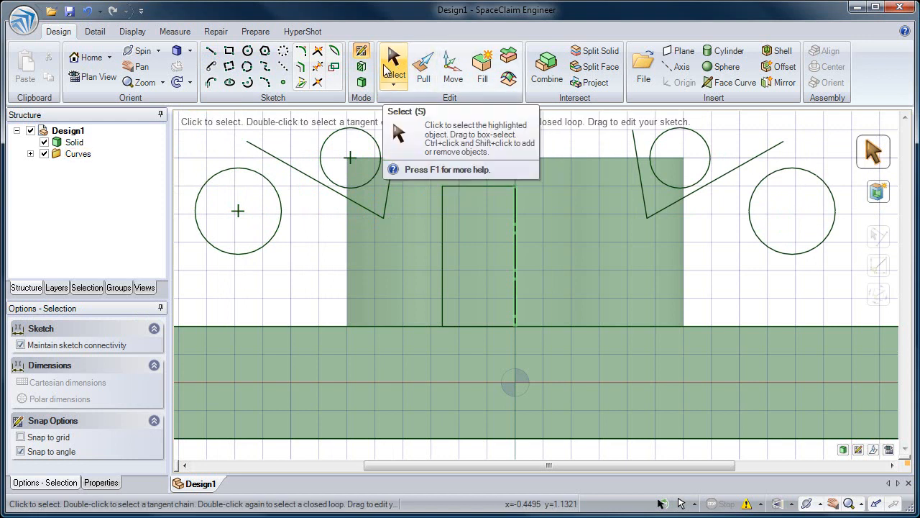
pyautogui.click(451, 186)
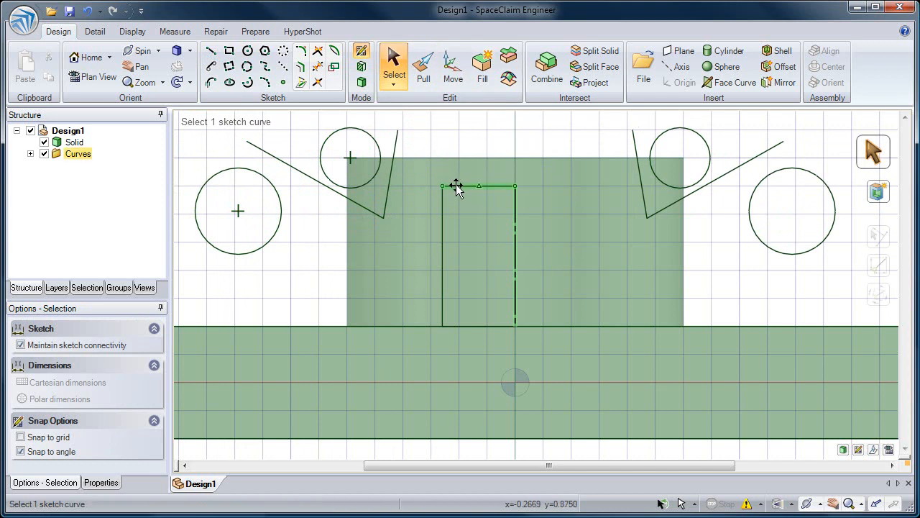
pyautogui.click(441, 204)
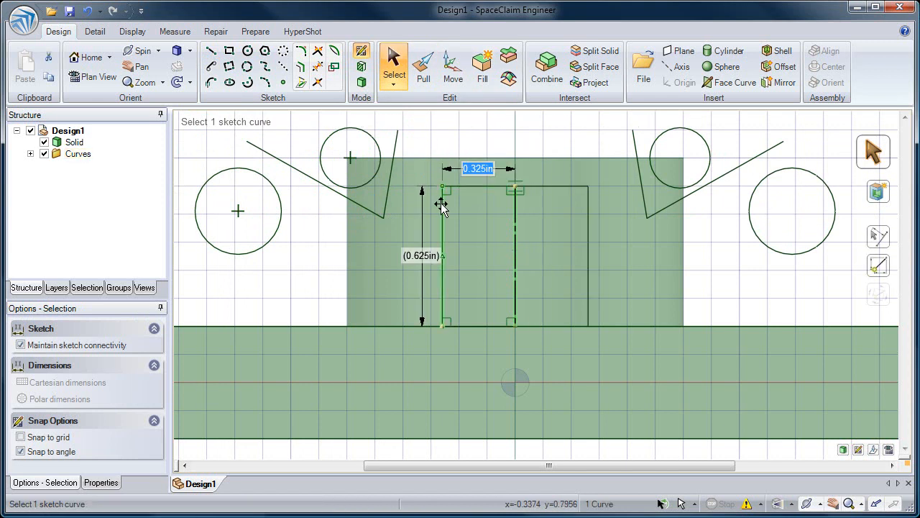
pyautogui.click(503, 325)
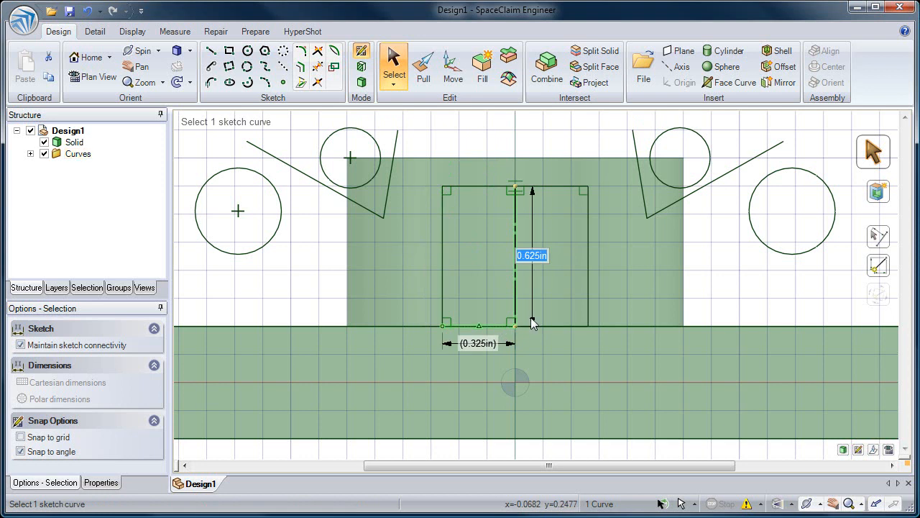
# Step: Delete the mirrored circles and the two long outer slanted lines beside the boss
pyautogui.click(669, 287)
pyautogui.moveTo(822, 281); pyautogui.dragTo(688, 161)
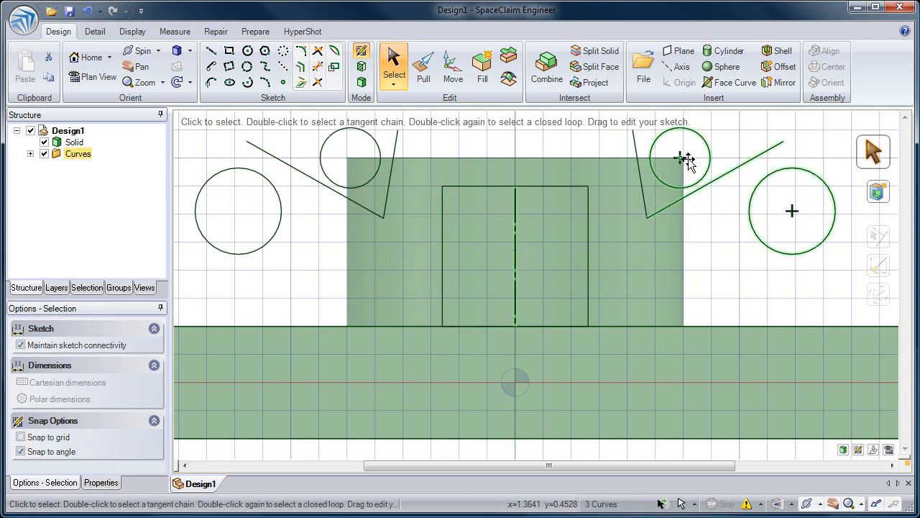
pyautogui.press('Delete')
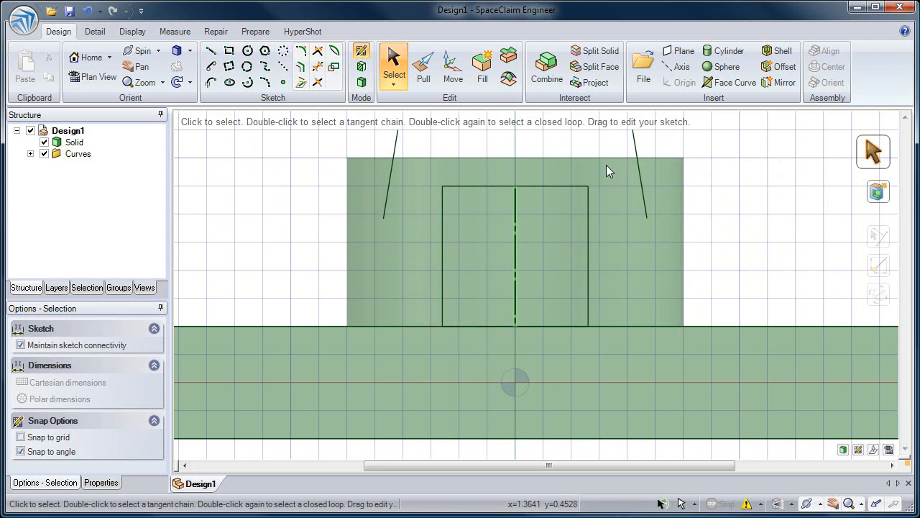
# Step: Turn off the mirror-line setting of the rectangle's centre line and delete that line
pyautogui.click(514, 222)
pyautogui.rightClick(515, 222)
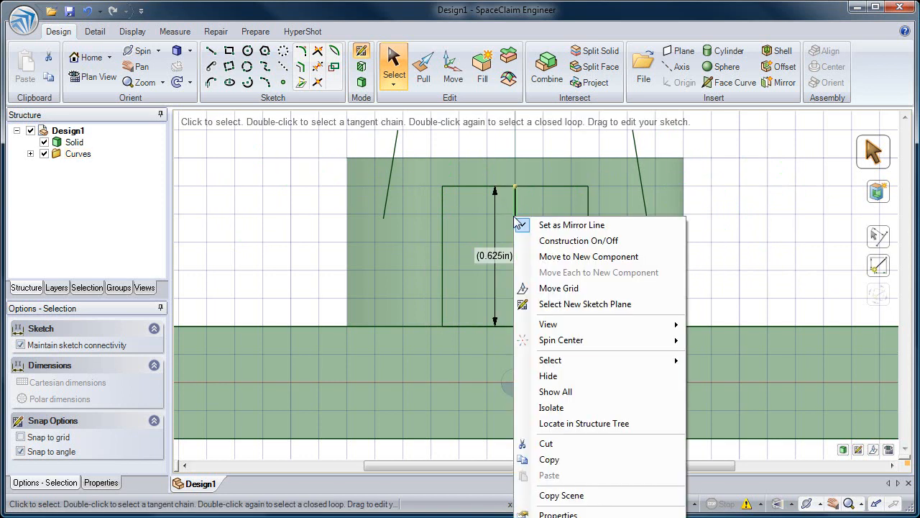
pyautogui.click(558, 217)
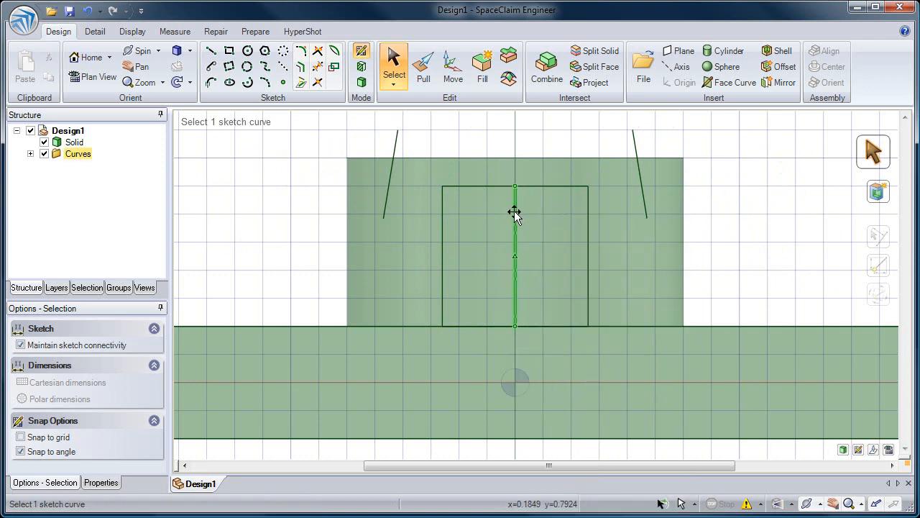
pyautogui.click(515, 214)
pyautogui.click(550, 228)
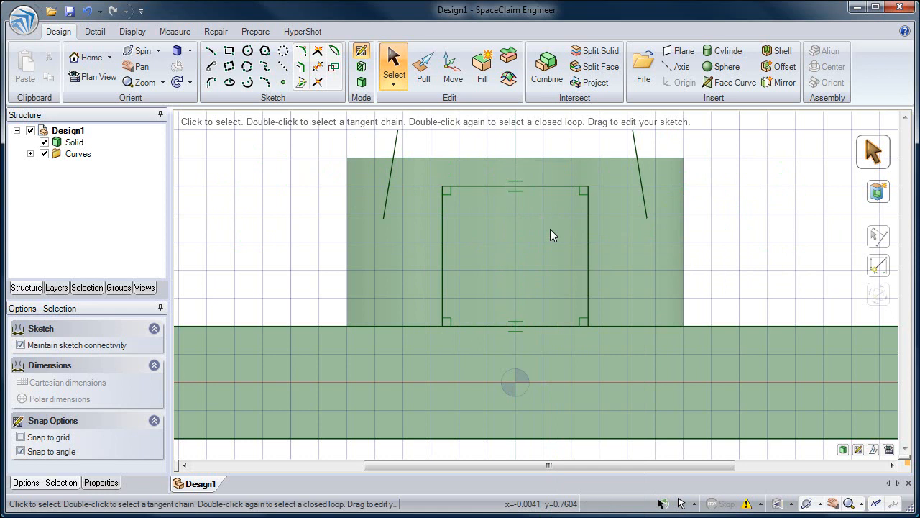
# Step: Delete the two remaining slanted lines and turn the closed rectangle sketch into a surface with the Pull tool
pyautogui.click(395, 143)
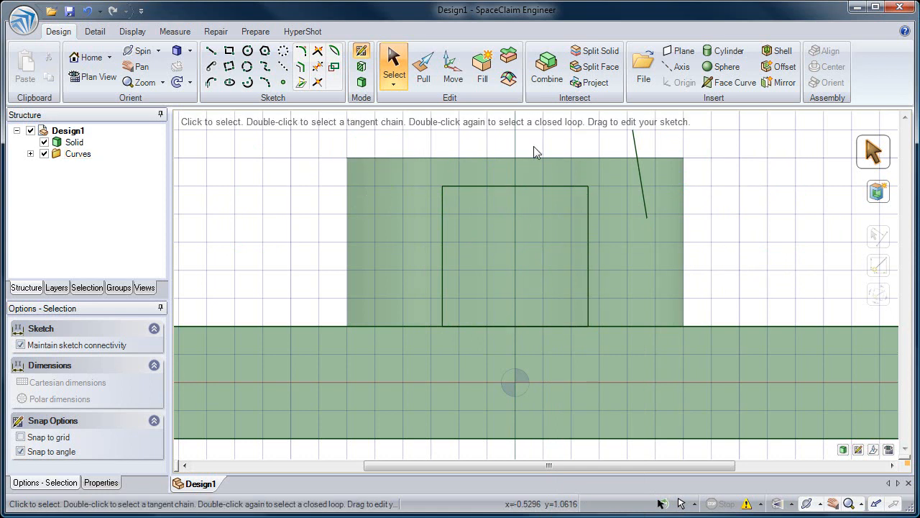
pyautogui.click(635, 146)
pyautogui.press('Delete')
pyautogui.click(427, 75)
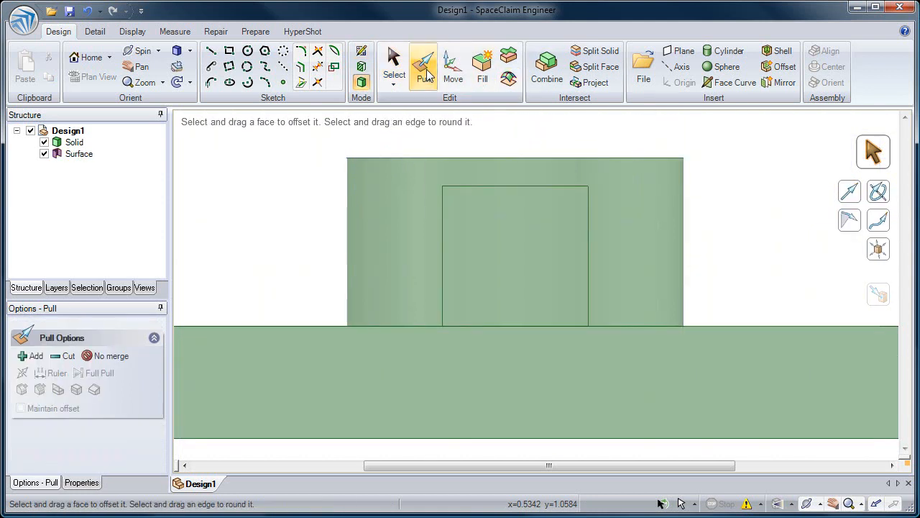
# Step: Try pulling the rectangular face back through the boss as a cut, inspect the opening, and undo the pull
pyautogui.click(530, 191)
pyautogui.moveTo(529, 190); pyautogui.dragTo(430, 289, button='middle')
pyautogui.keyDown('shift'); pyautogui.moveTo(420, 267); pyautogui.dragTo(411, 302, button='middle'); pyautogui.keyUp('shift')
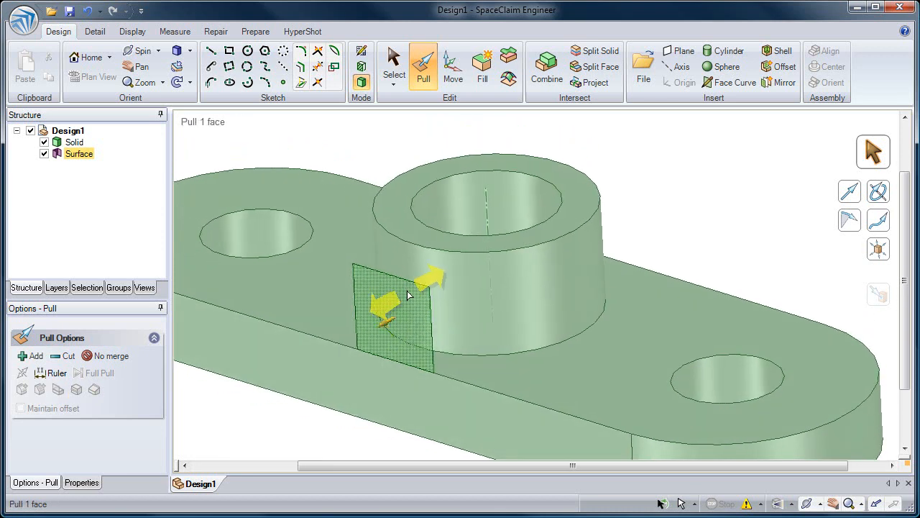
pyautogui.click(406, 302)
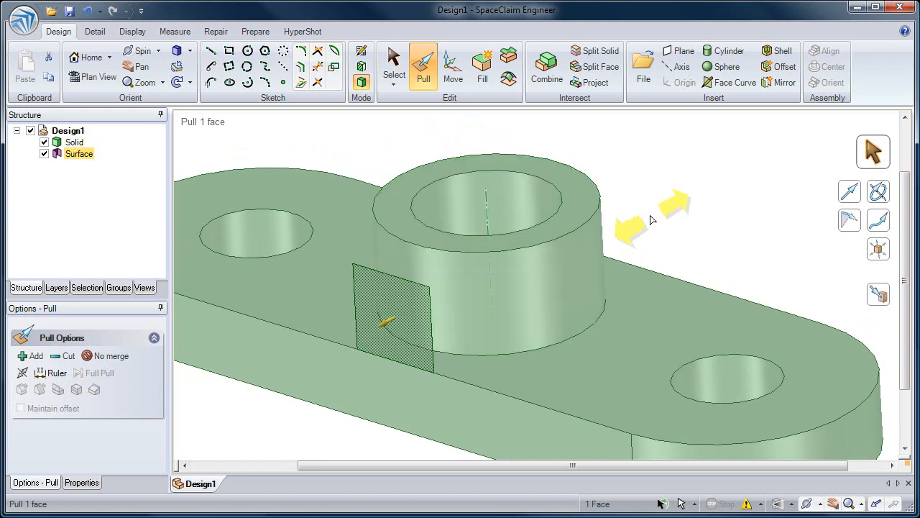
pyautogui.moveTo(658, 216); pyautogui.dragTo(729, 165)
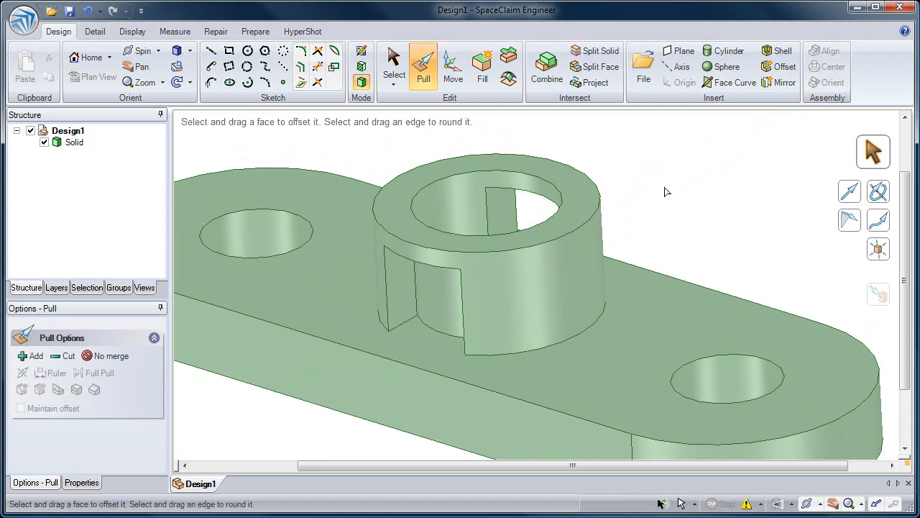
pyautogui.moveTo(666, 192)
pyautogui.mouseDown(button='middle')
pyautogui.moveTo(678, 189)
pyautogui.moveTo(689, 216)
pyautogui.moveTo(677, 196)
pyautogui.mouseUp(button='middle')
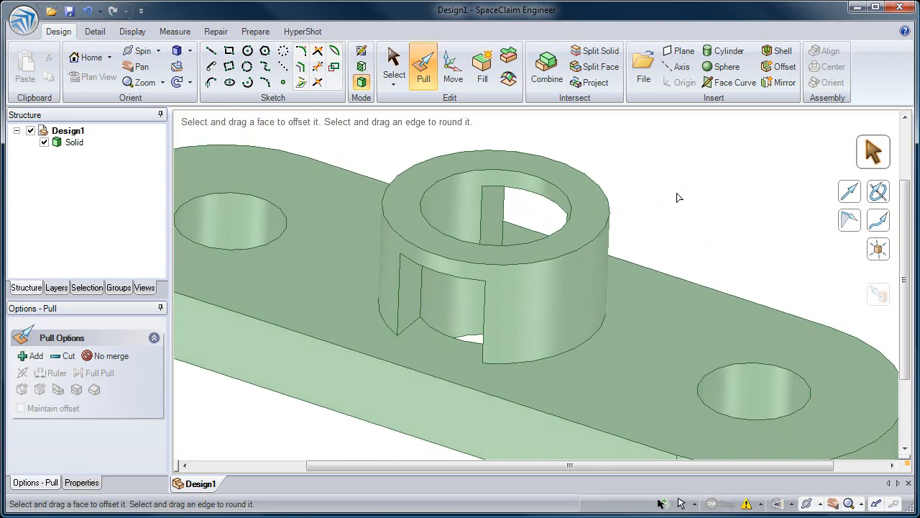
pyautogui.click(89, 11)
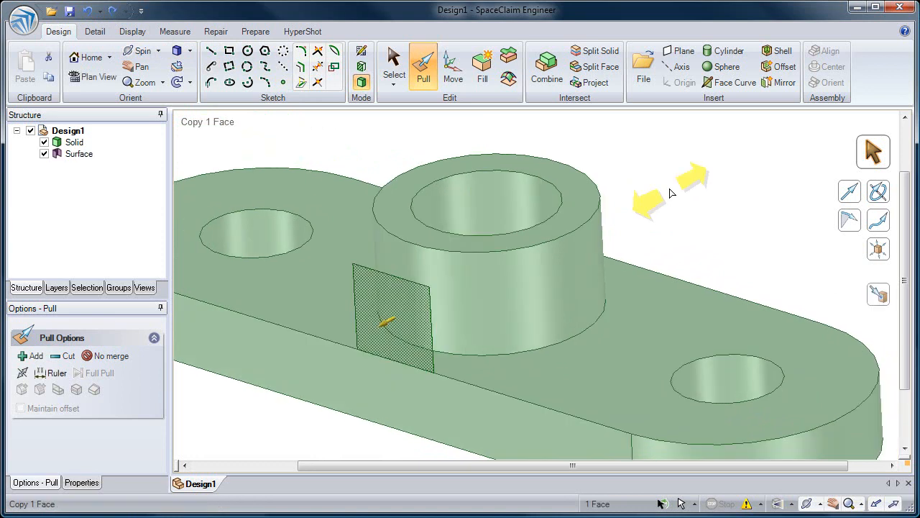
# Step: Try pulling the rectangular face about 2.53 in through the boss with the Add option
pyautogui.click(392, 301)
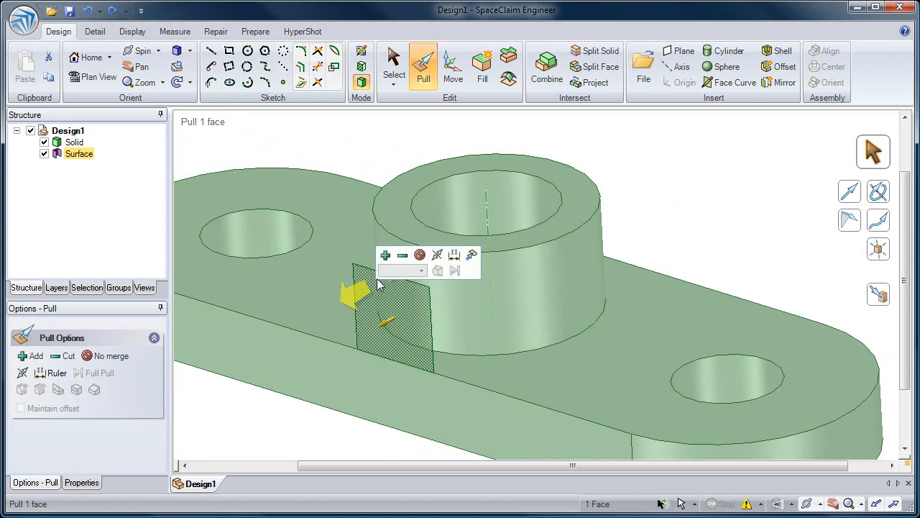
pyautogui.click(383, 257)
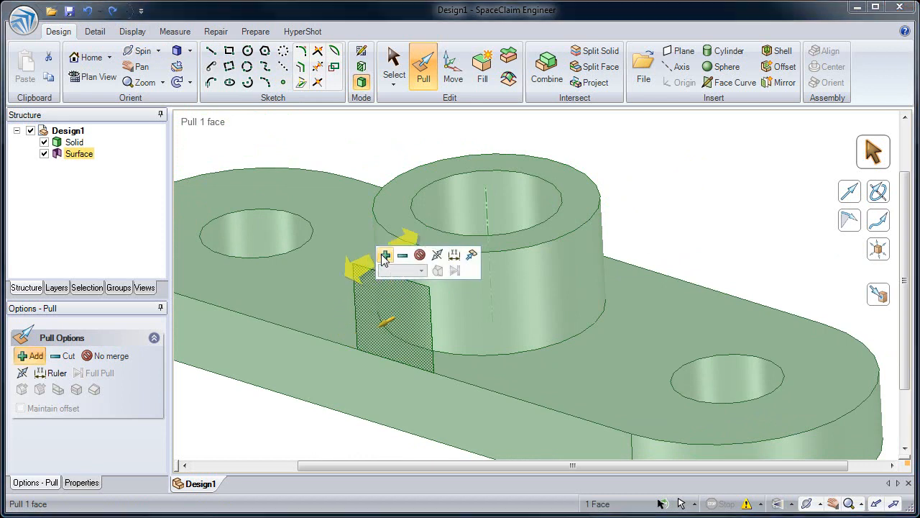
pyautogui.moveTo(381, 307); pyautogui.dragTo(591, 139)
pyautogui.moveTo(603, 128); pyautogui.dragTo(603, 130)
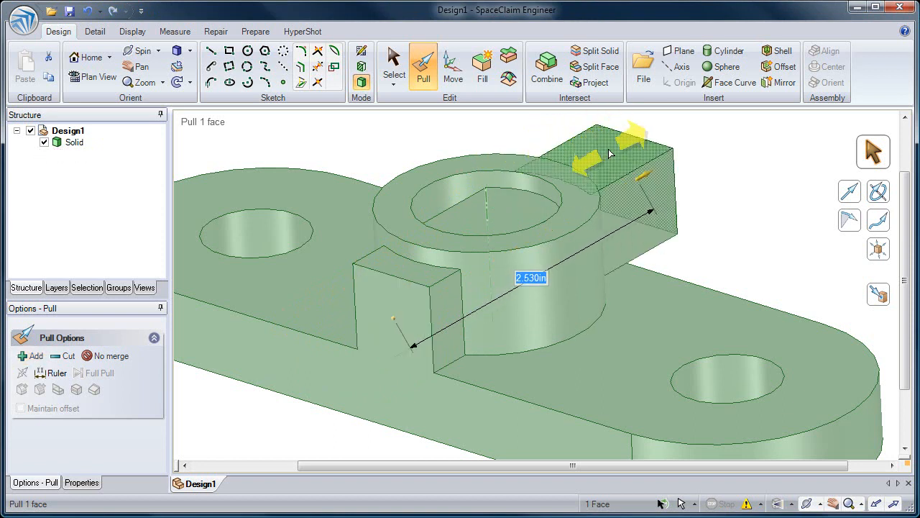
pyautogui.click(724, 150)
pyautogui.moveTo(573, 268)
pyautogui.mouseDown(button='middle')
pyautogui.moveTo(565, 240)
pyautogui.moveTo(563, 285)
pyautogui.moveTo(564, 253)
pyautogui.mouseUp(button='middle')
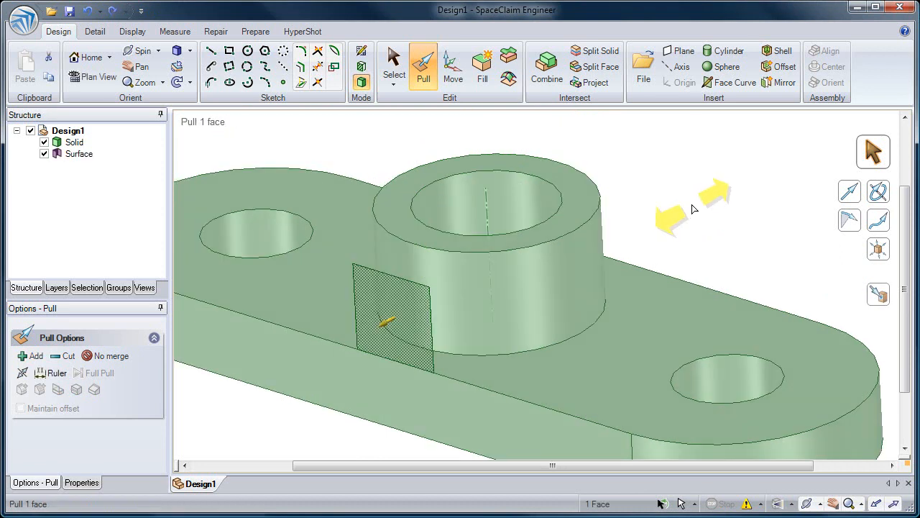
# Step: Pull the rectangular face up to the boss's outer cylindrical face to form a solid rib
pyautogui.keyDown('ctrl'); pyautogui.moveTo(679, 197); pyautogui.dragTo(674, 189, button='middle'); pyautogui.keyUp('ctrl')
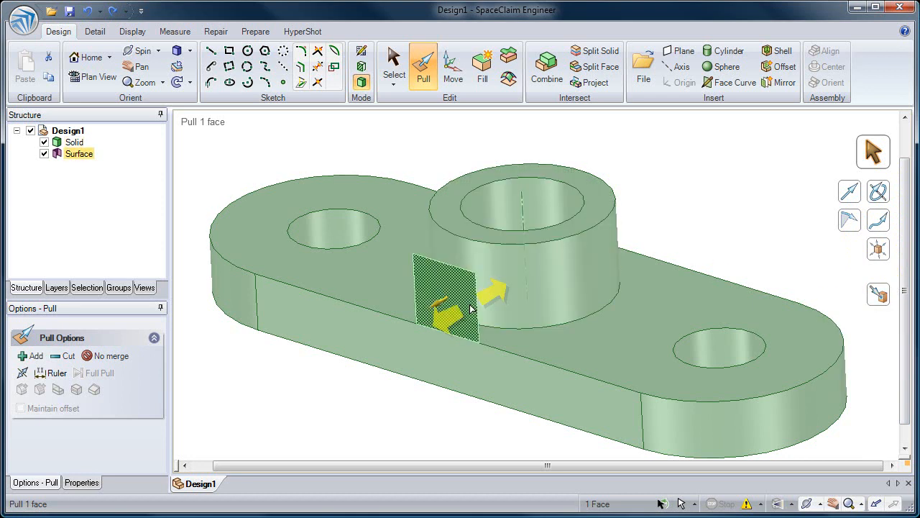
pyautogui.click(874, 294)
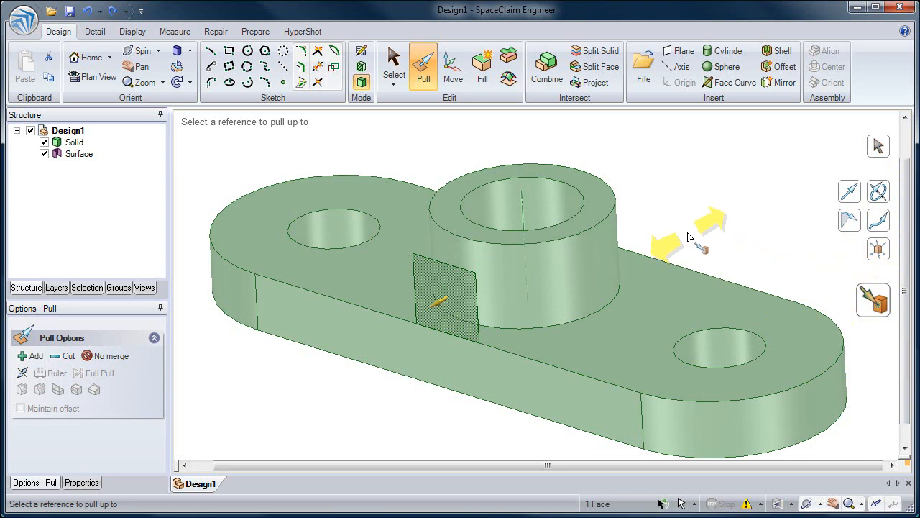
pyautogui.click(521, 293)
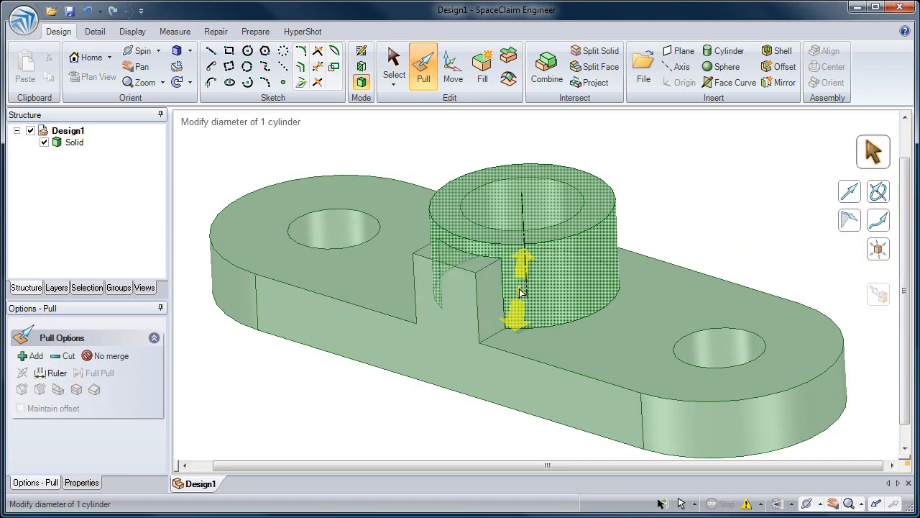
pyautogui.click(746, 221)
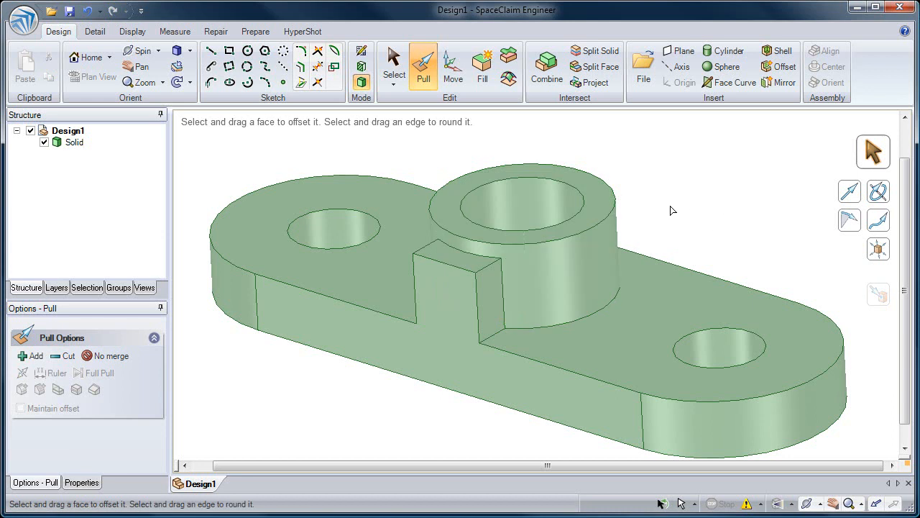
# Step: Examine how the Pull tool responds to the rib, the plate's upper face and the boss's cylindrical face
pyautogui.click(469, 248)
pyautogui.moveTo(469, 248); pyautogui.dragTo(494, 245, button='middle')
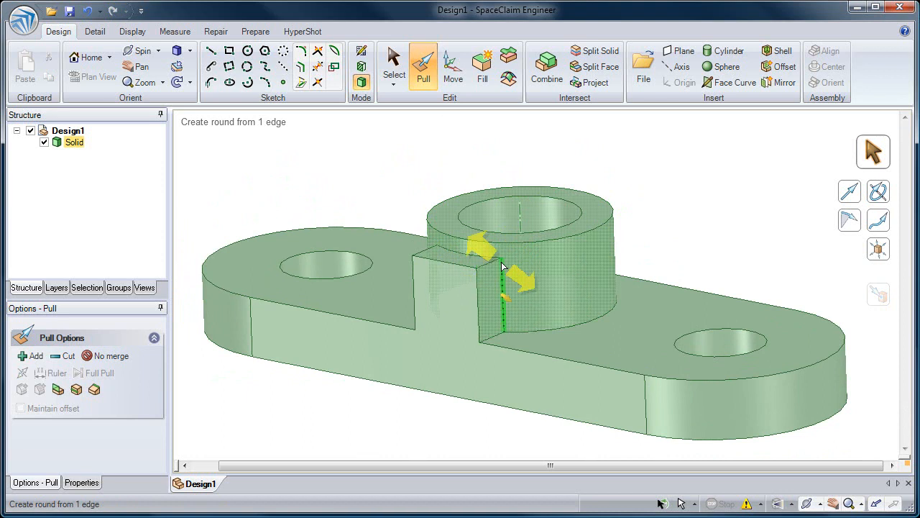
pyautogui.click(429, 201)
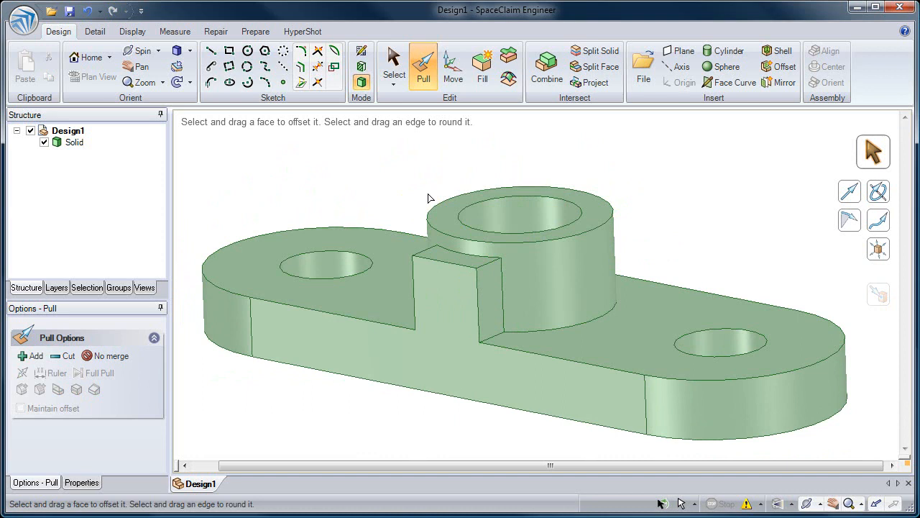
pyautogui.click(437, 328)
pyautogui.click(552, 349)
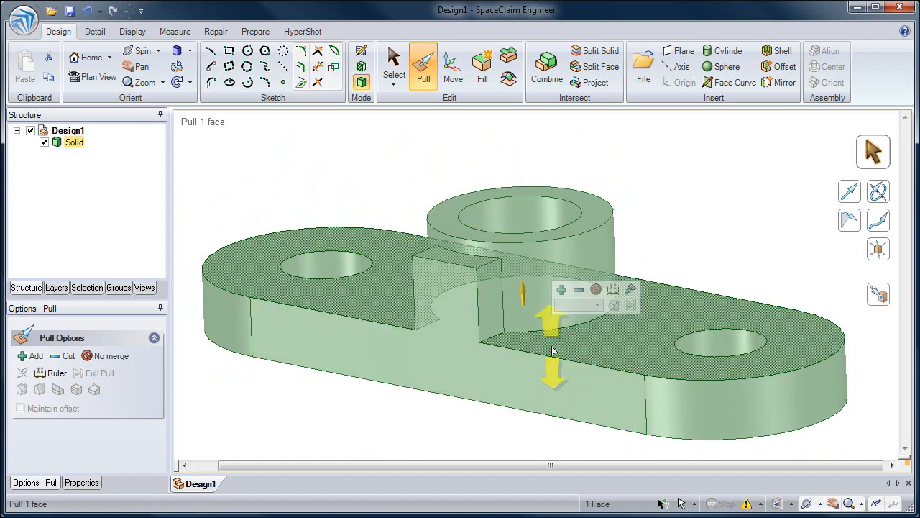
pyautogui.click(548, 309)
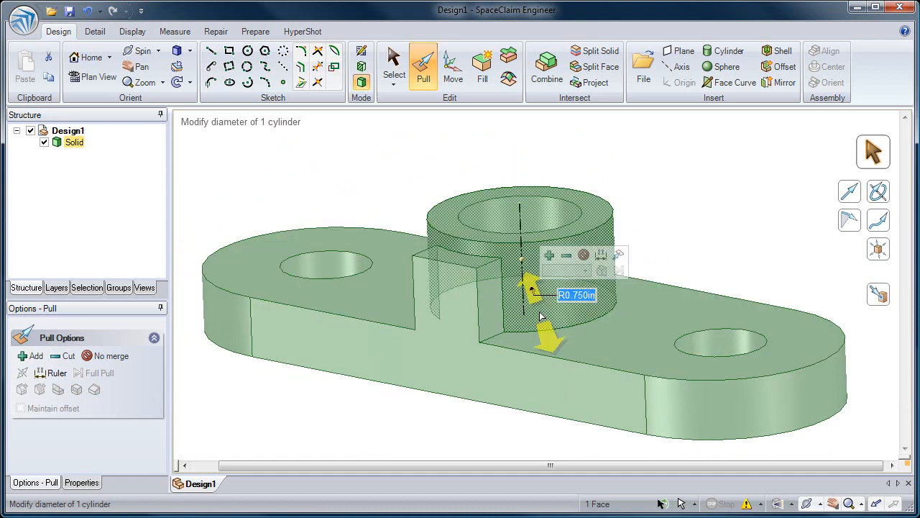
pyautogui.click(716, 307)
pyautogui.click(687, 220)
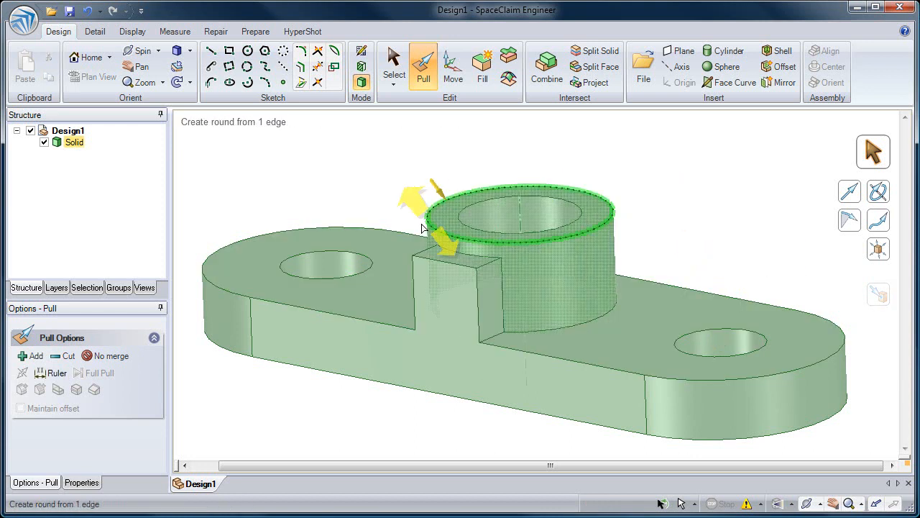
# Step: Examine the Pull tool's round options on a plate hole's rim and on the boss's outer and inner rims
pyautogui.click(406, 266)
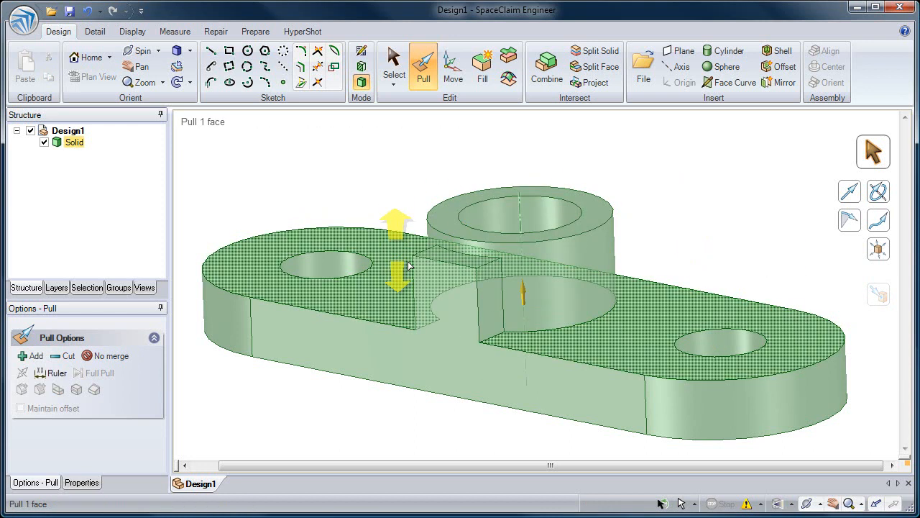
pyautogui.click(680, 350)
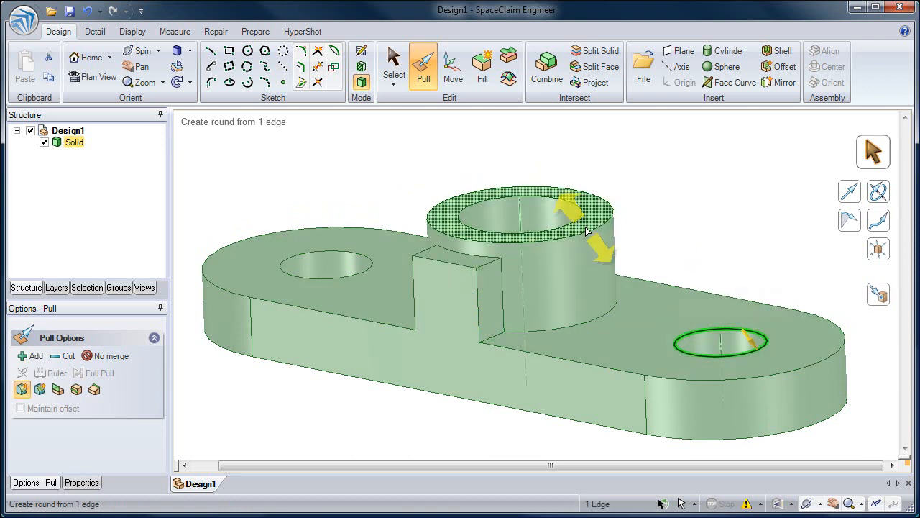
pyautogui.click(588, 236)
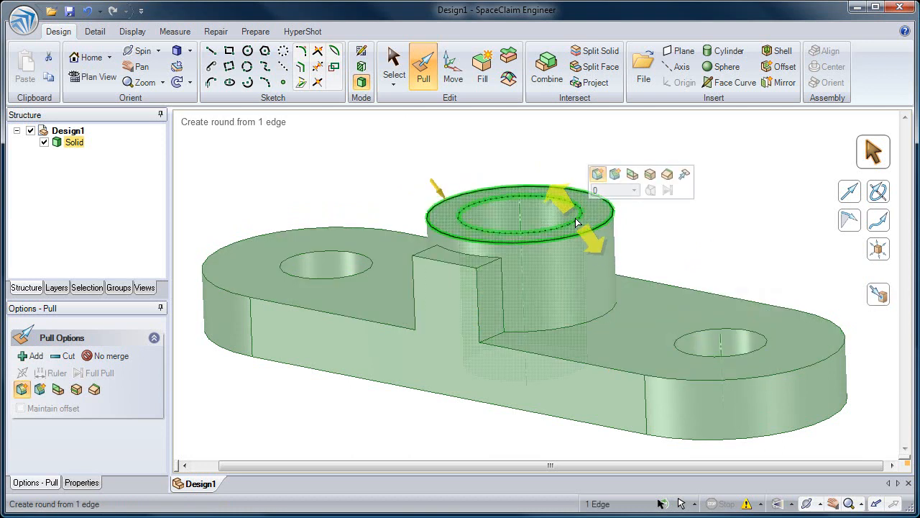
pyautogui.click(575, 221)
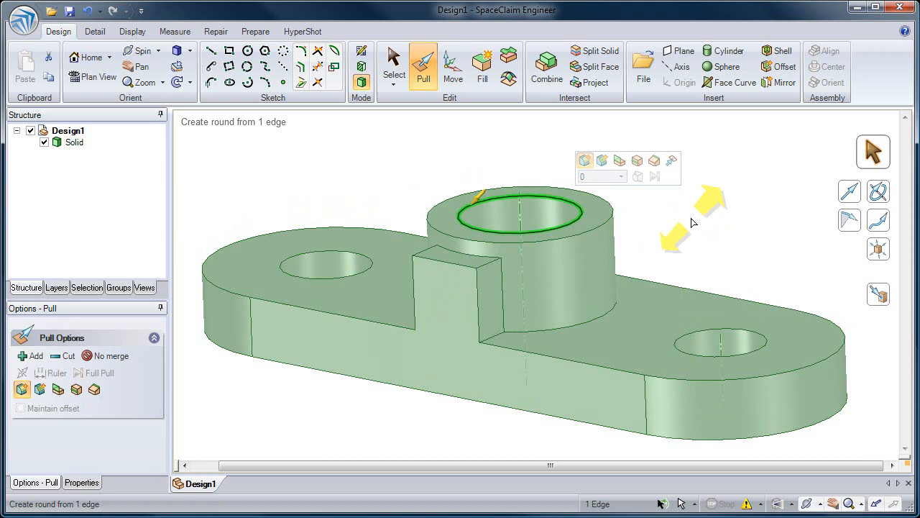
# Step: Round the upper rim of the plate's right-hand hole using the Pull tool
pyautogui.click(752, 336)
pyautogui.moveTo(665, 208); pyautogui.dragTo(627, 270)
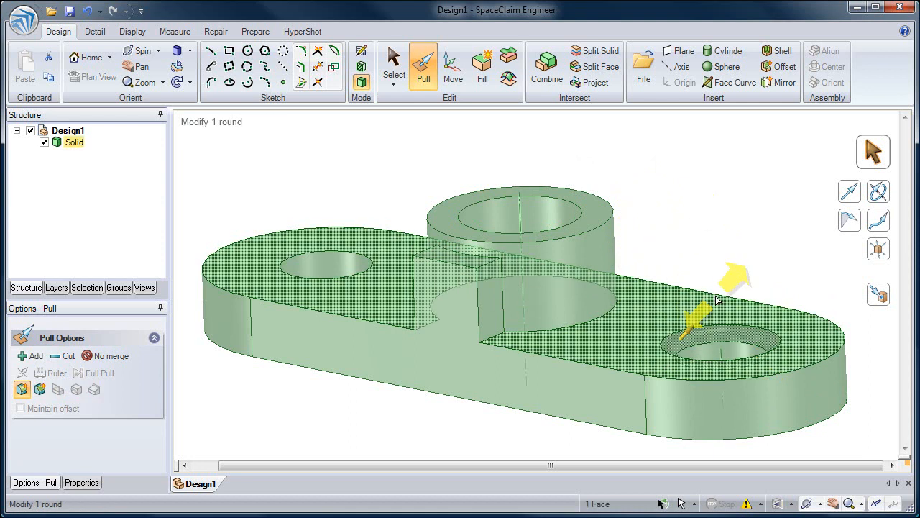
pyautogui.click(580, 362)
pyautogui.moveTo(668, 224); pyautogui.dragTo(628, 250)
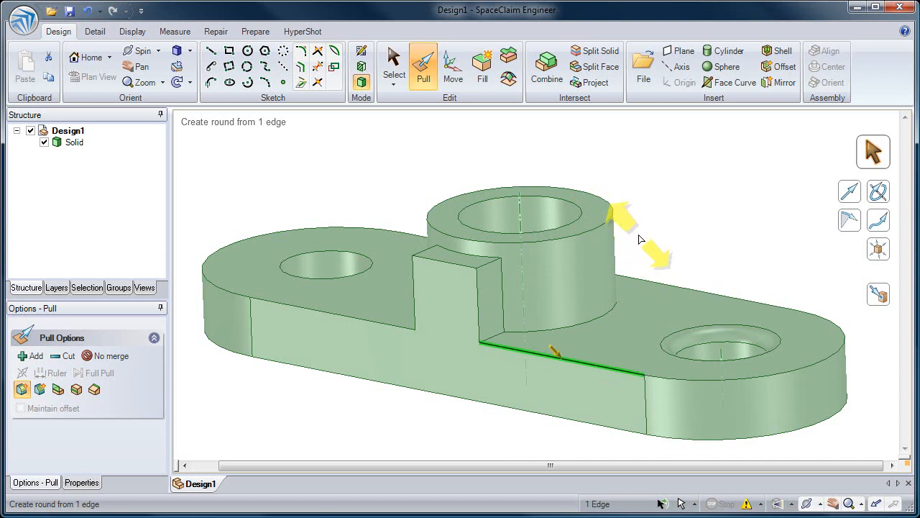
pyautogui.press('Escape')
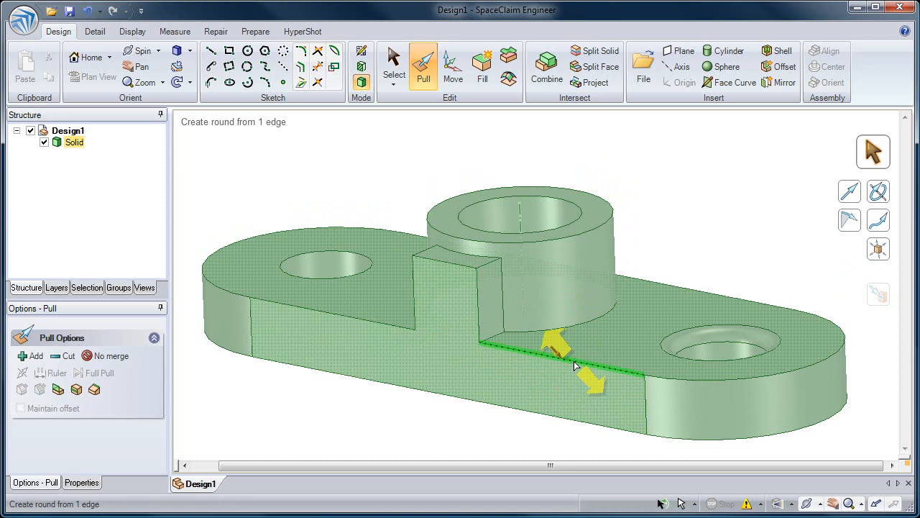
# Step: Cycle through the edge loops to the plate's upper outer perimeter and round all five of its edges with Pull
pyautogui.doubleClick(574, 366)
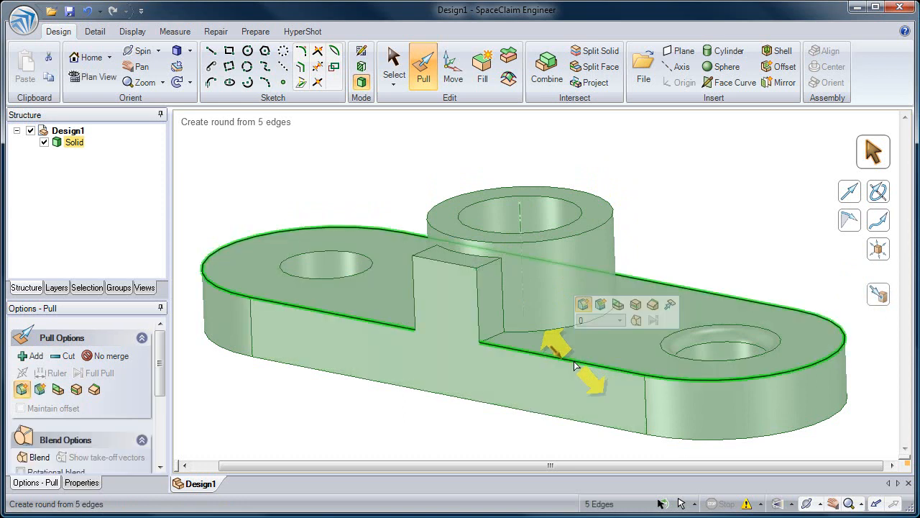
pyautogui.doubleClick(575, 366)
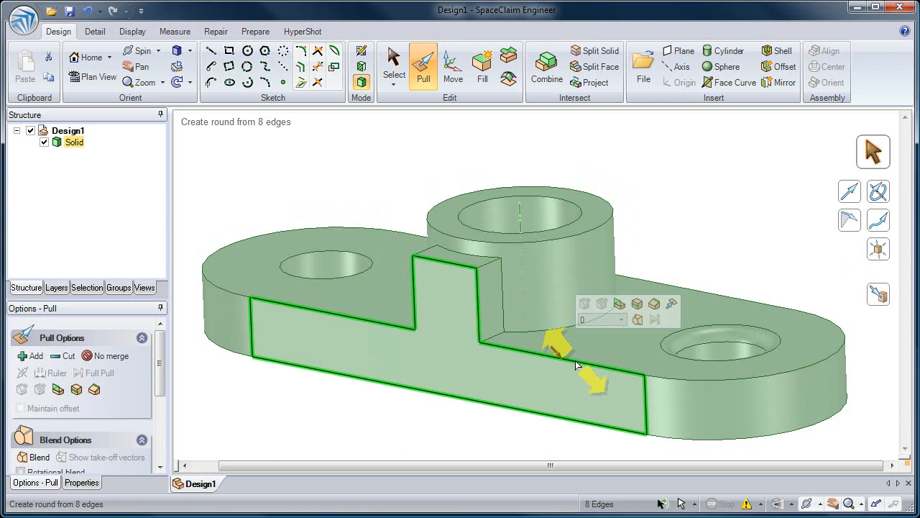
pyautogui.doubleClick(575, 365)
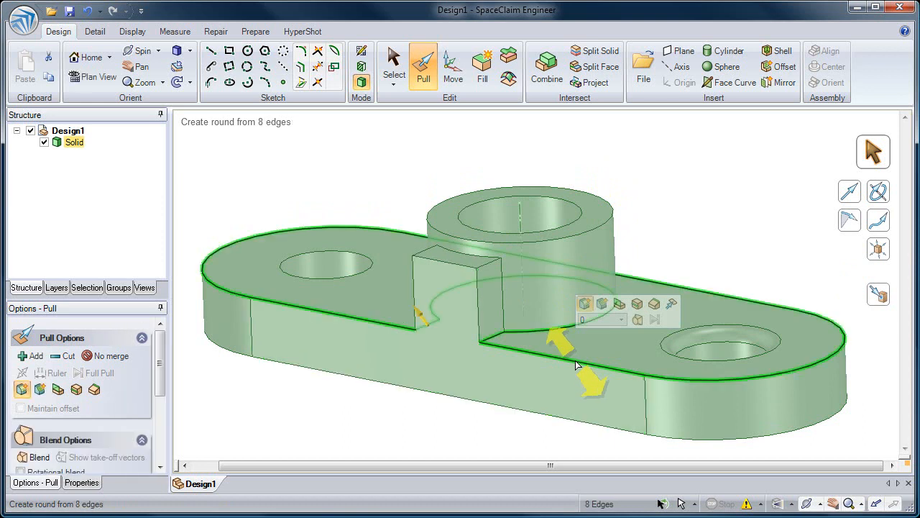
pyautogui.doubleClick(575, 365)
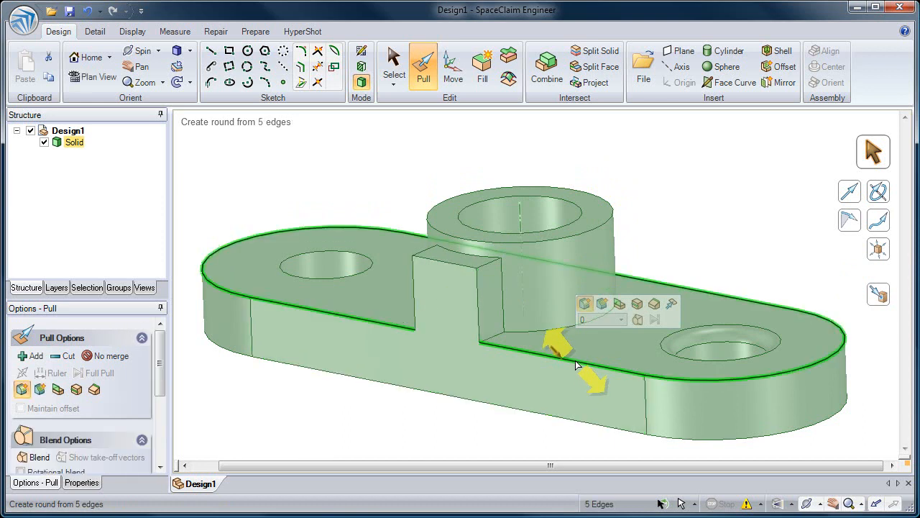
pyautogui.doubleClick(575, 365)
pyautogui.doubleClick(576, 365)
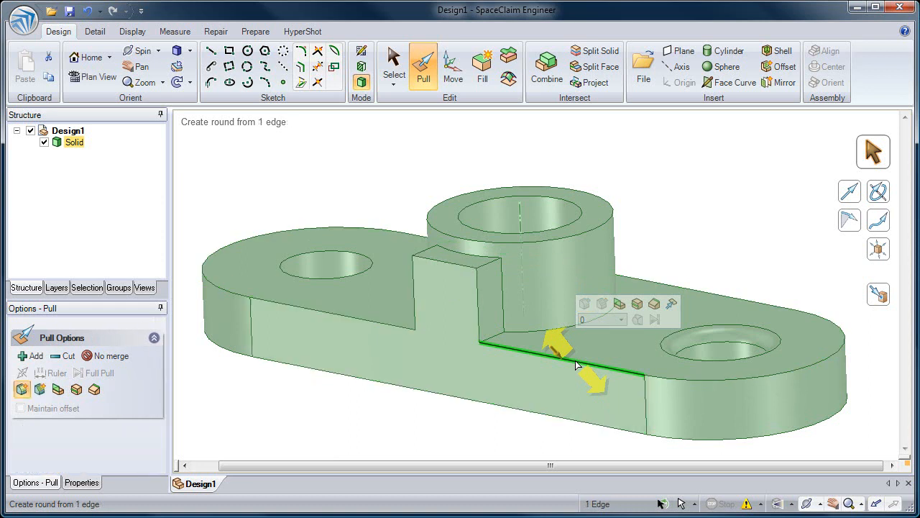
pyautogui.doubleClick(575, 365)
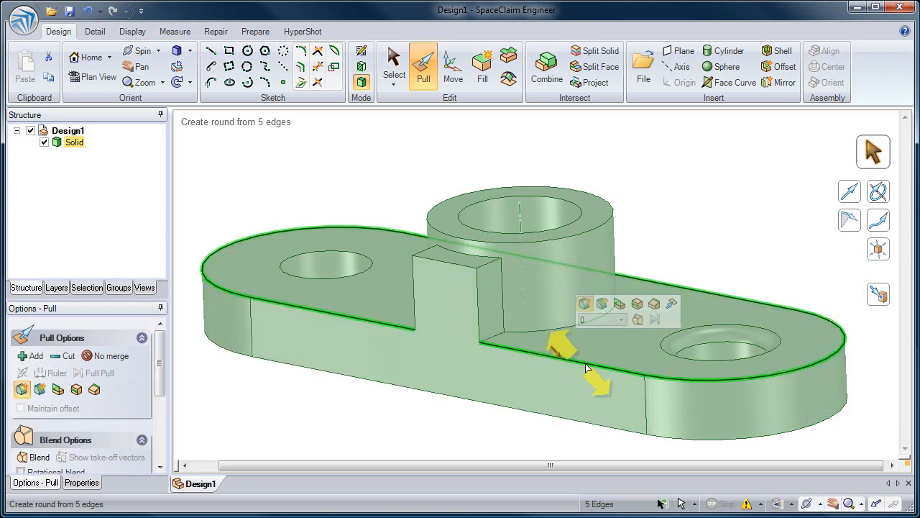
pyautogui.moveTo(641, 188); pyautogui.dragTo(622, 253)
pyautogui.click(633, 248)
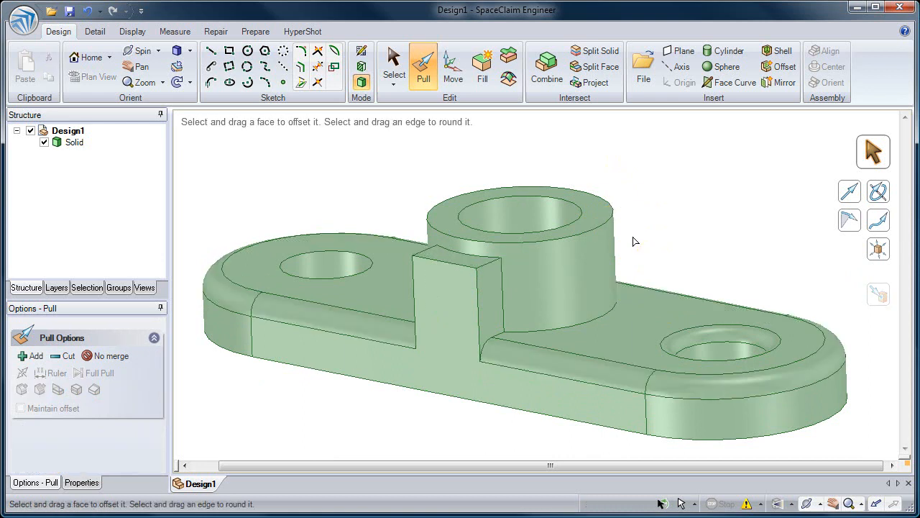
# Step: Round the left-hand plate hole's upper rim with Pull's Up To option, matching the round on the right-hand hole
pyautogui.click(579, 238)
pyautogui.click(363, 270)
pyautogui.click(363, 261)
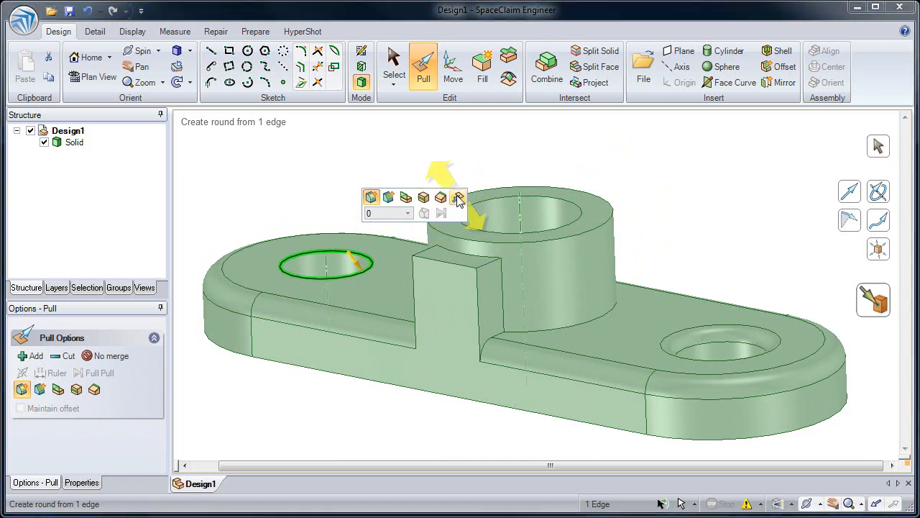
pyautogui.click(458, 199)
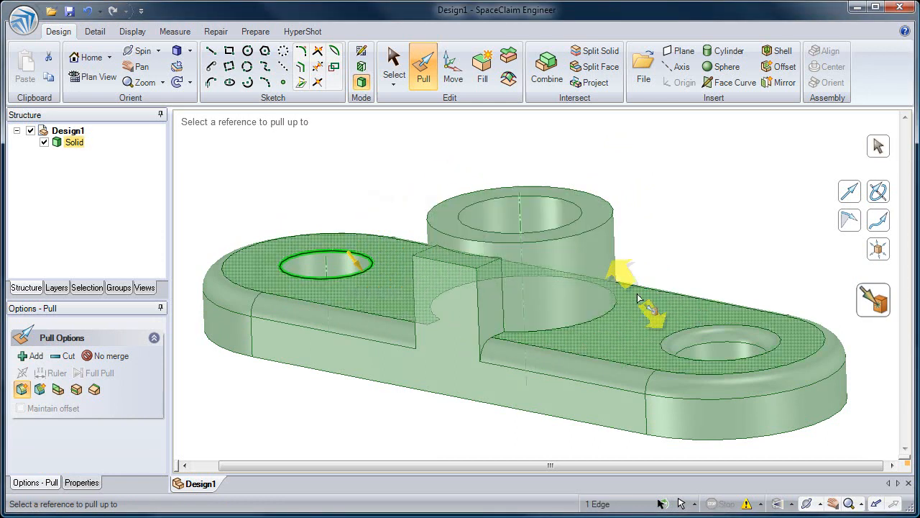
pyautogui.click(677, 339)
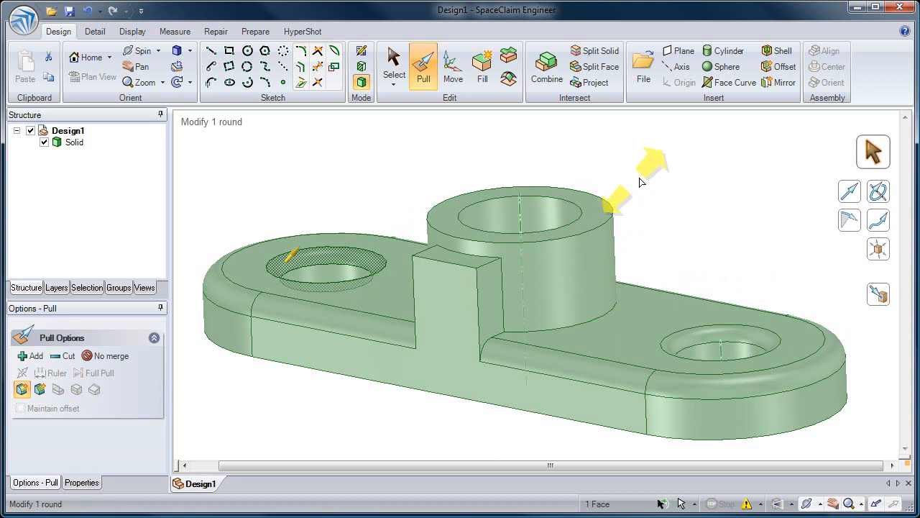
pyautogui.click(654, 175)
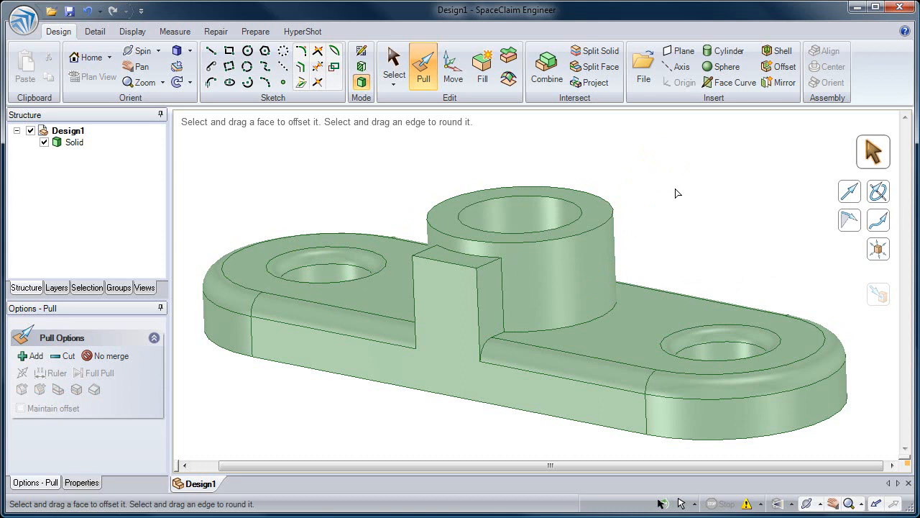
# Step: Examine the SpaceClaim Options, including the general import and export settings under File Options
pyautogui.scroll(-5, 651, 208)
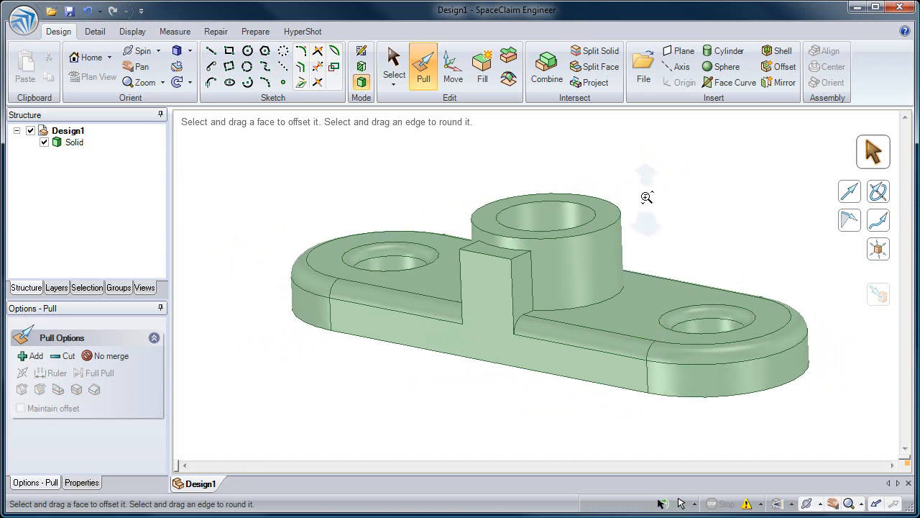
pyautogui.keyDown('shift'); pyautogui.moveTo(644, 172); pyautogui.dragTo(584, 219, button='middle'); pyautogui.keyUp('shift')
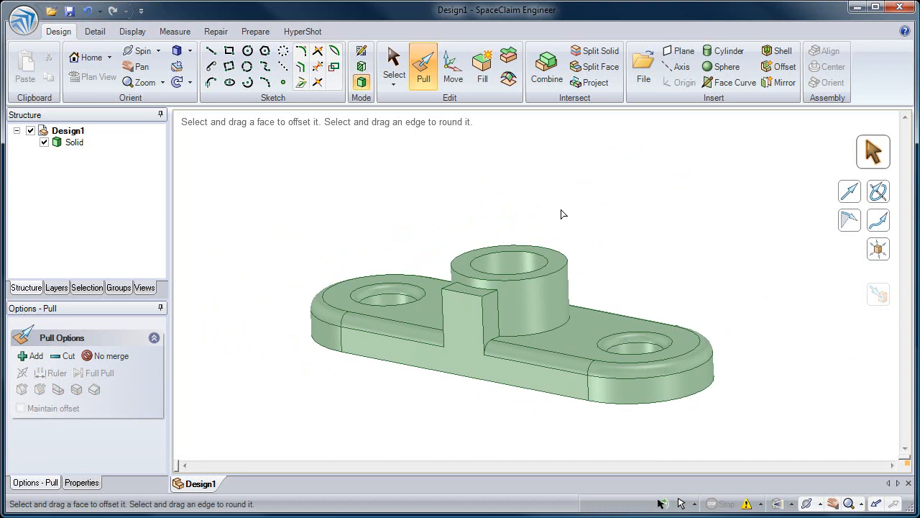
pyautogui.click(28, 23)
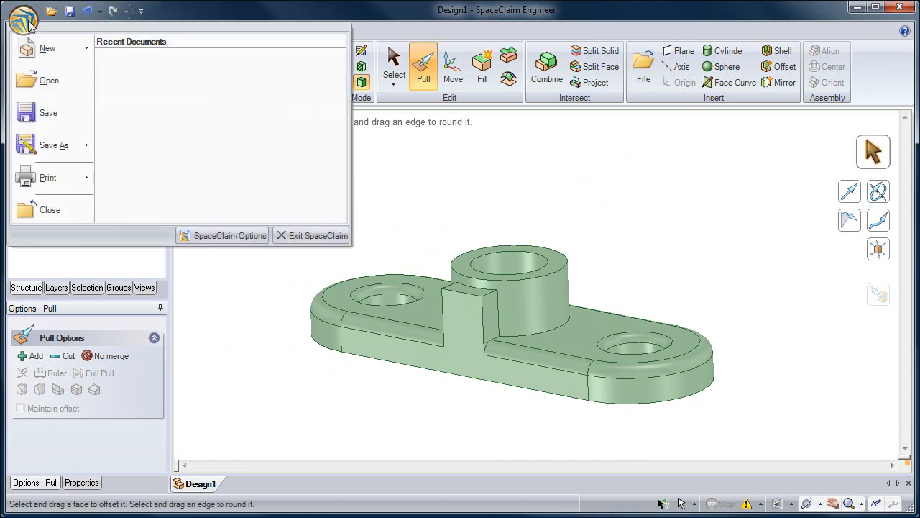
pyautogui.click(222, 236)
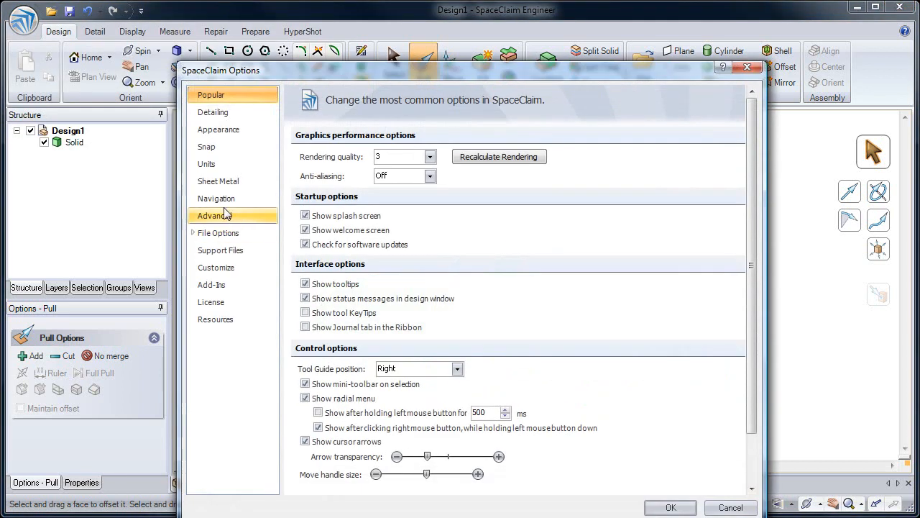
pyautogui.click(217, 233)
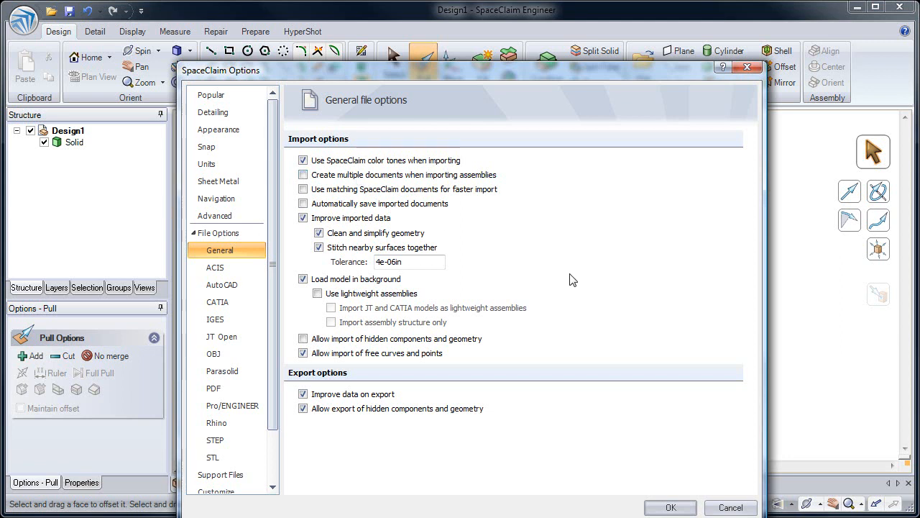
pyautogui.click(672, 507)
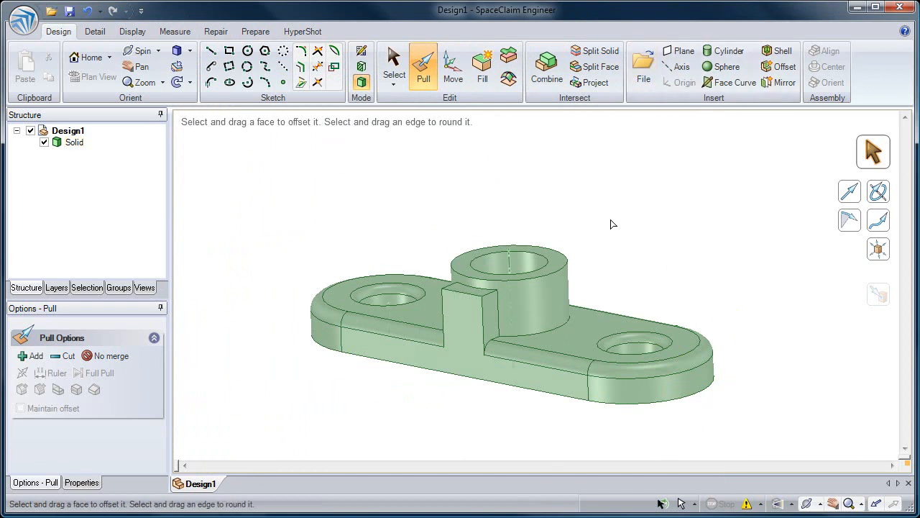
# Step: Insert the STEP file assembly.stp into the current design
pyautogui.click(643, 68)
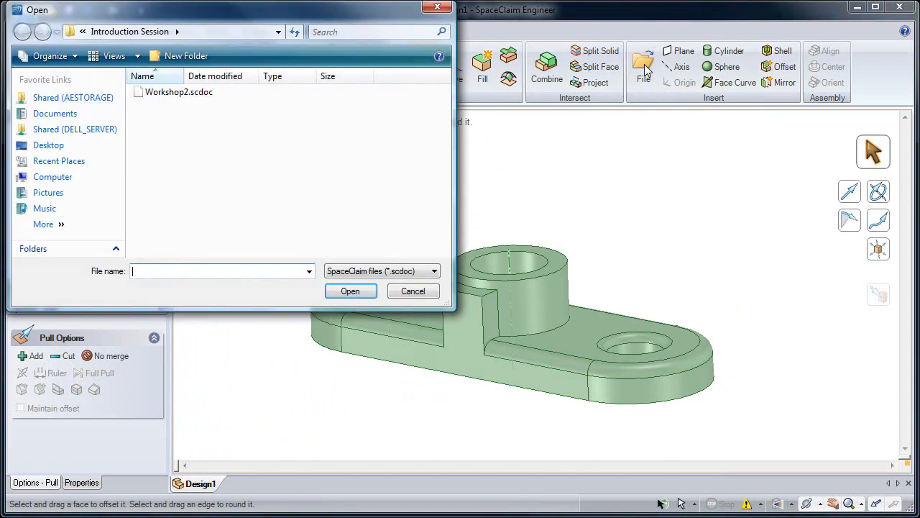
pyautogui.click(360, 274)
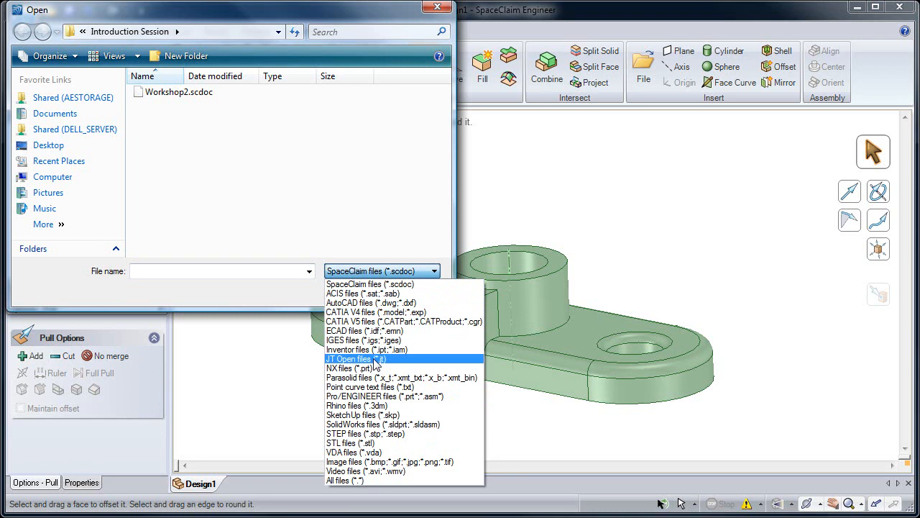
pyautogui.click(357, 435)
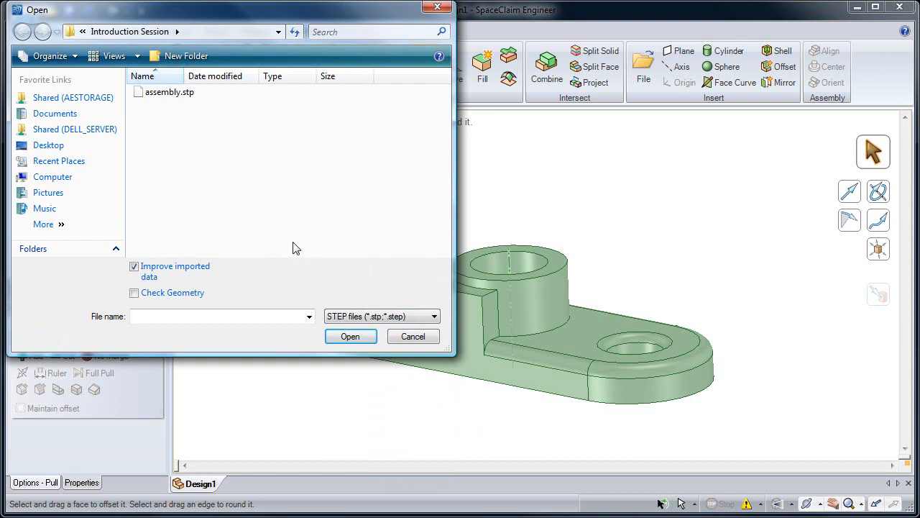
pyautogui.doubleClick(181, 97)
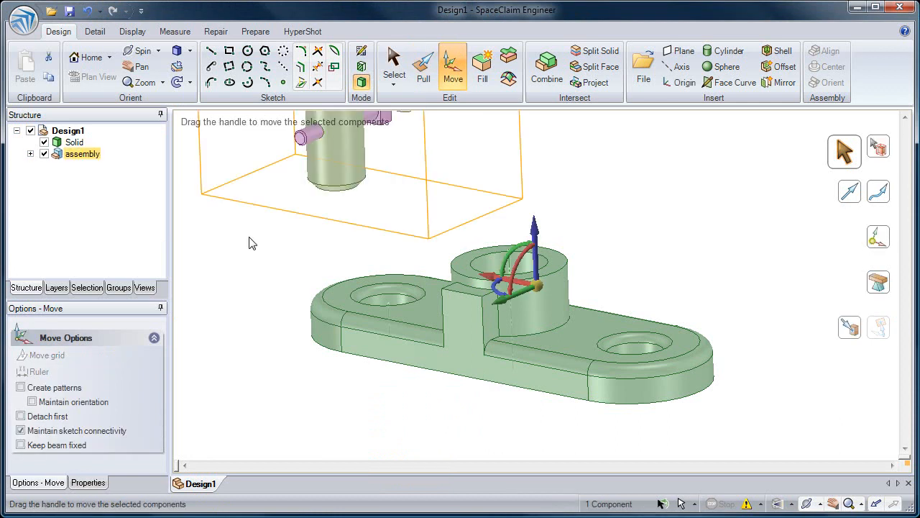
pyautogui.click(250, 238)
pyautogui.keyDown('shift'); pyautogui.moveTo(284, 276); pyautogui.dragTo(414, 389, button='middle'); pyautogui.keyUp('shift')
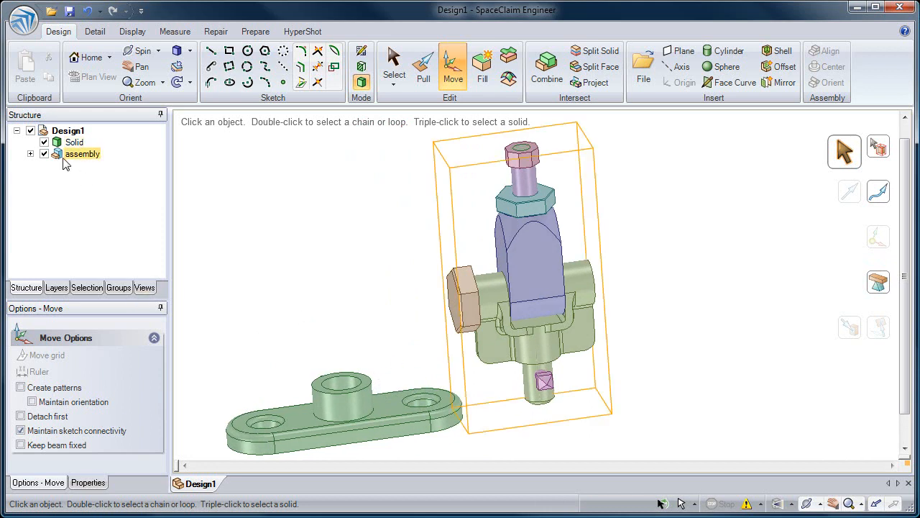
# Step: Examine the inserted assembly's component list and the commands available for the assembly
pyautogui.click(30, 154)
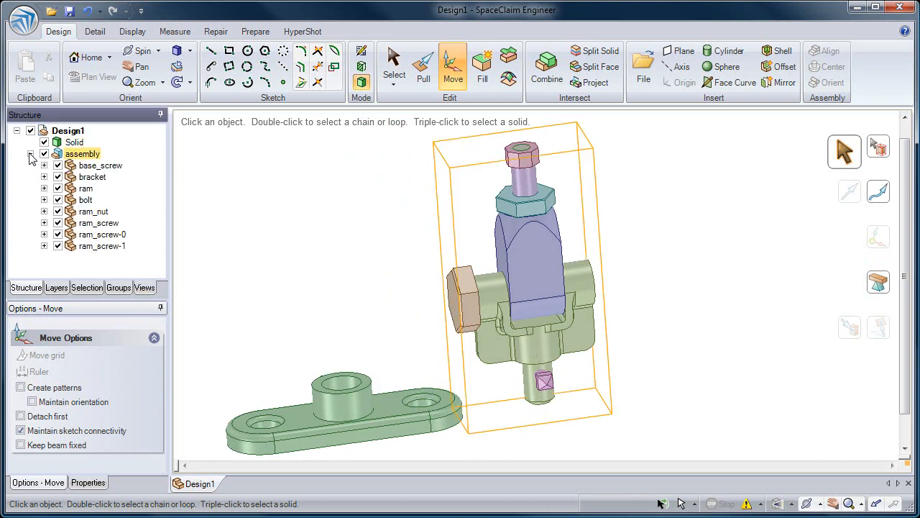
pyautogui.rightClick(76, 158)
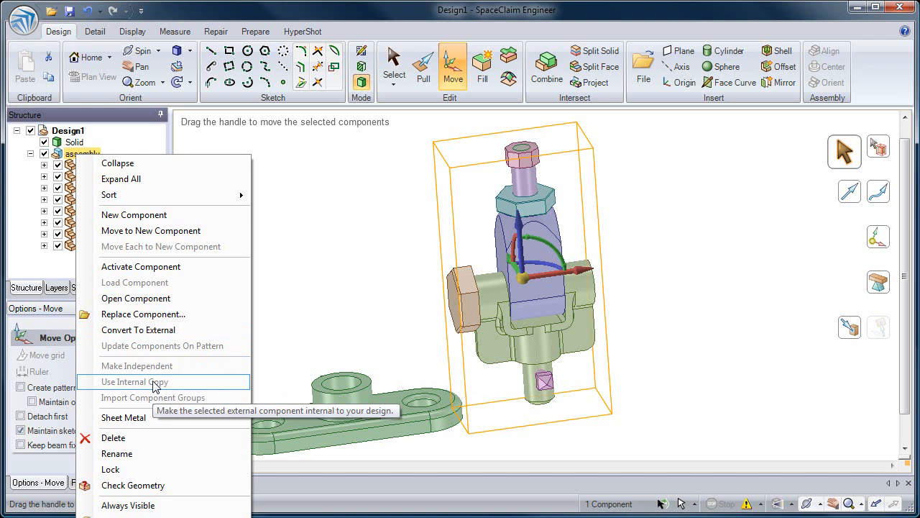
pyautogui.click(306, 296)
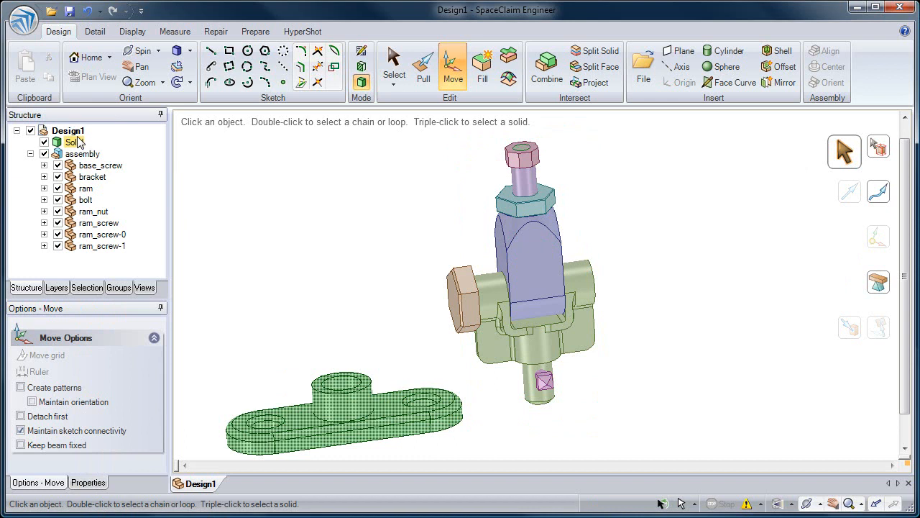
# Step: Move the plate solid into a new component named Base
pyautogui.click(72, 150)
pyautogui.click(72, 146)
pyautogui.rightClick(72, 145)
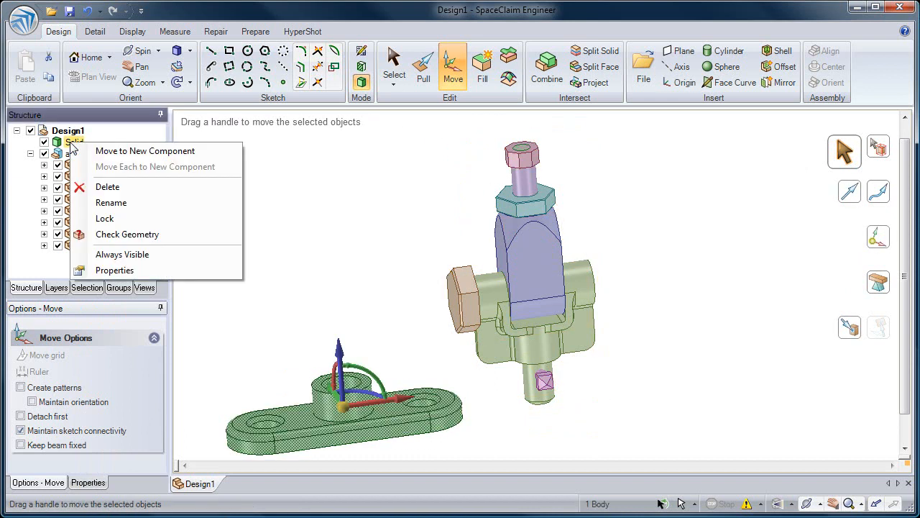
pyautogui.click(129, 152)
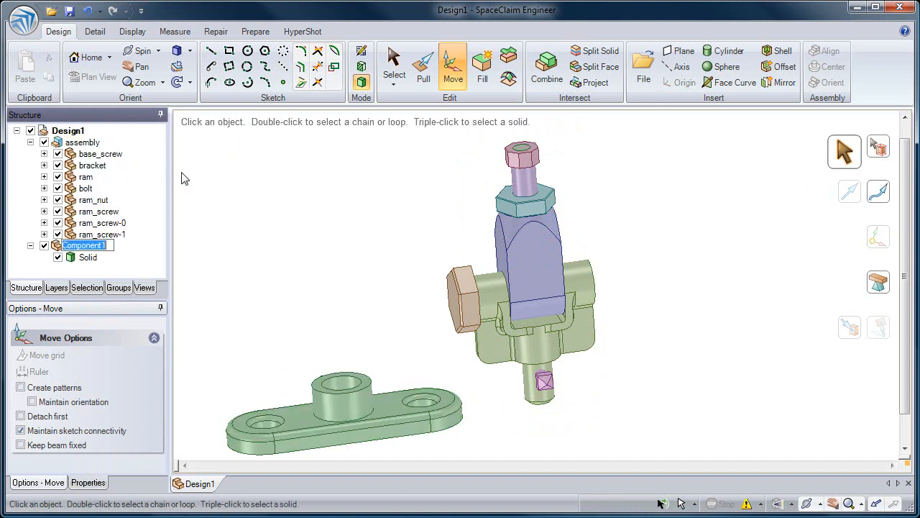
pyautogui.write('Base')
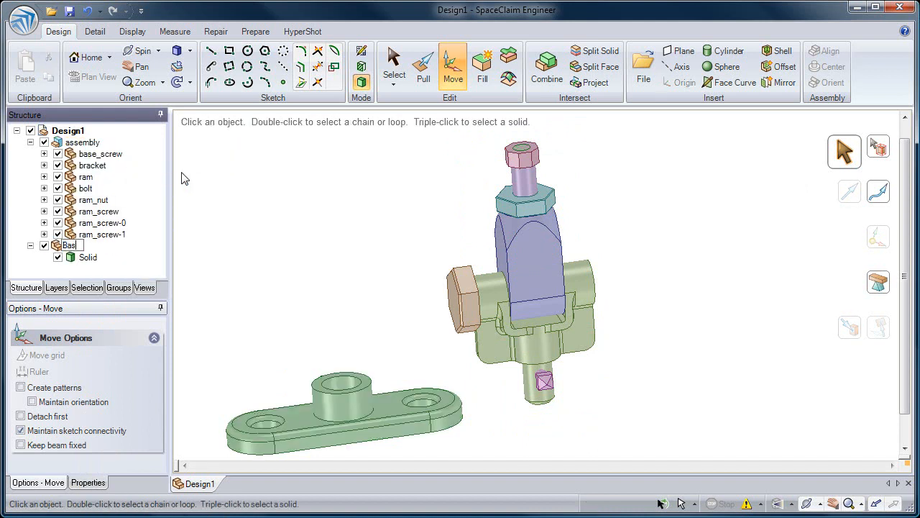
pyautogui.press('Return')
# Step: Collapse the assembly and Base components in the structure tree and place Base inside the assembly component
pyautogui.click(83, 142)
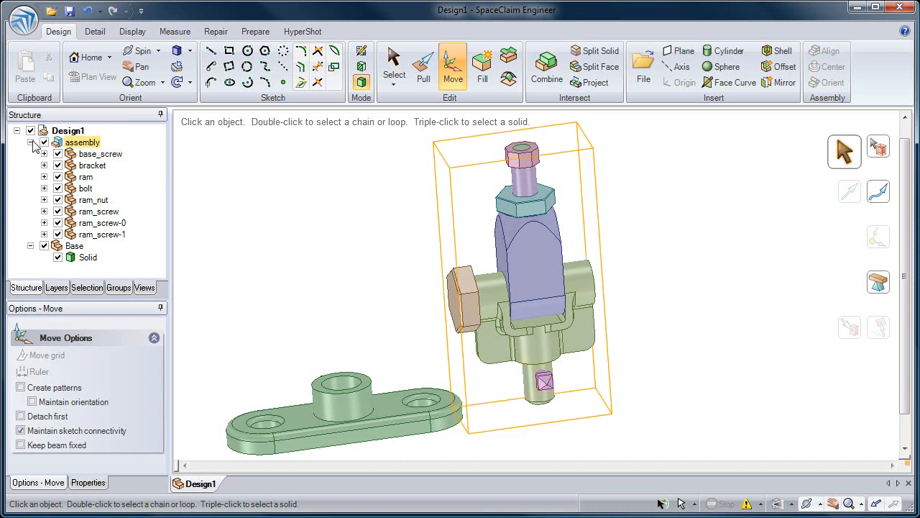
pyautogui.click(30, 142)
pyautogui.click(249, 179)
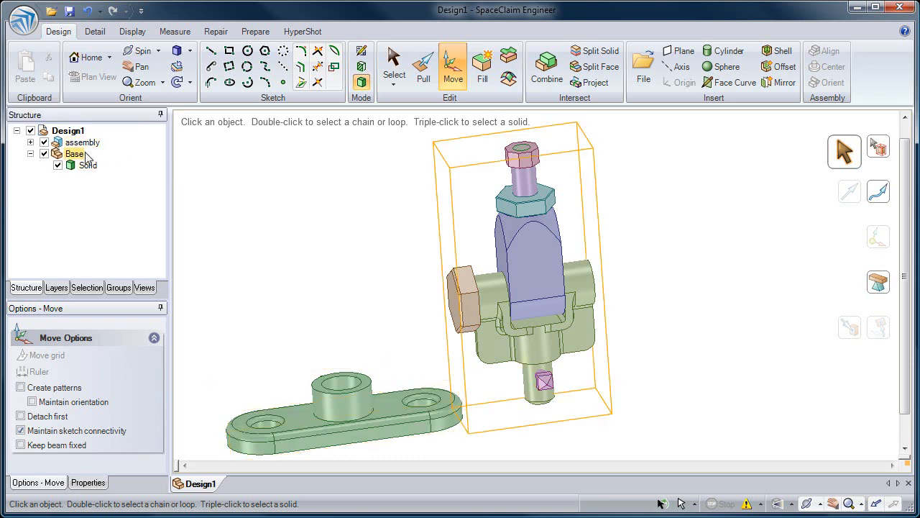
pyautogui.click(30, 154)
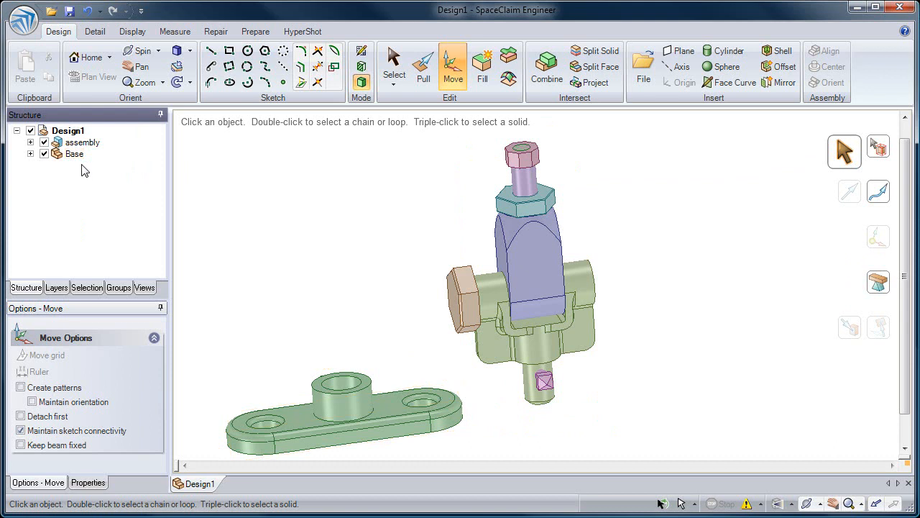
pyautogui.moveTo(77, 158)
pyautogui.mouseDown()
pyautogui.moveTo(101, 149)
pyautogui.moveTo(88, 143)
pyautogui.mouseUp()
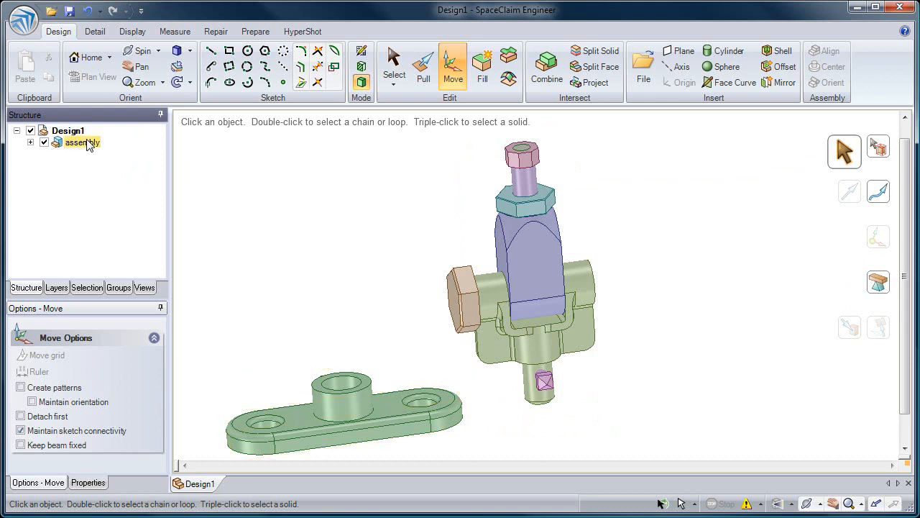
# Step: Create a new component named screw inside the assembly component
pyautogui.click(30, 142)
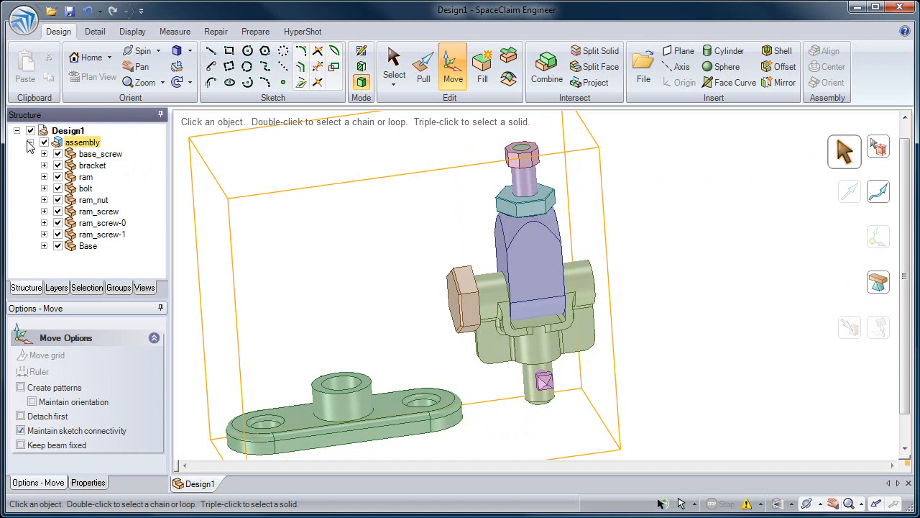
pyautogui.rightClick(85, 146)
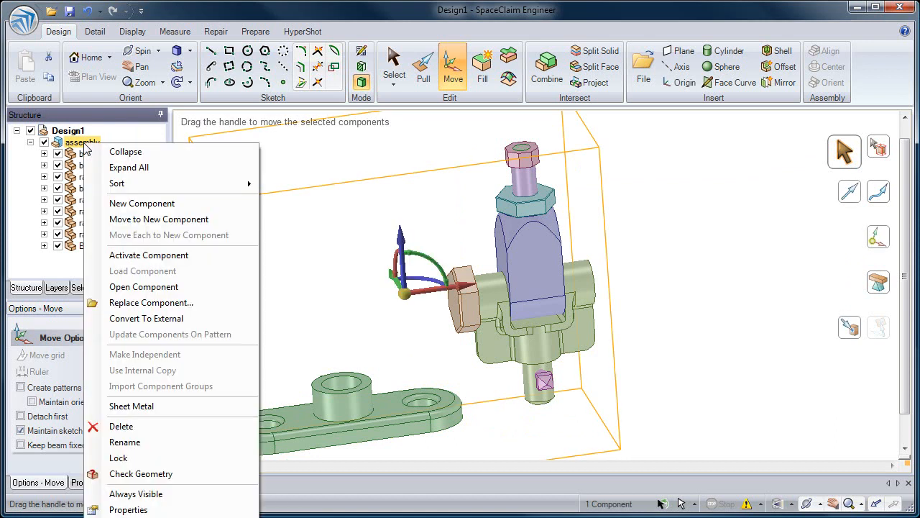
pyautogui.click(126, 204)
pyautogui.write('screw')
pyautogui.press('Return')
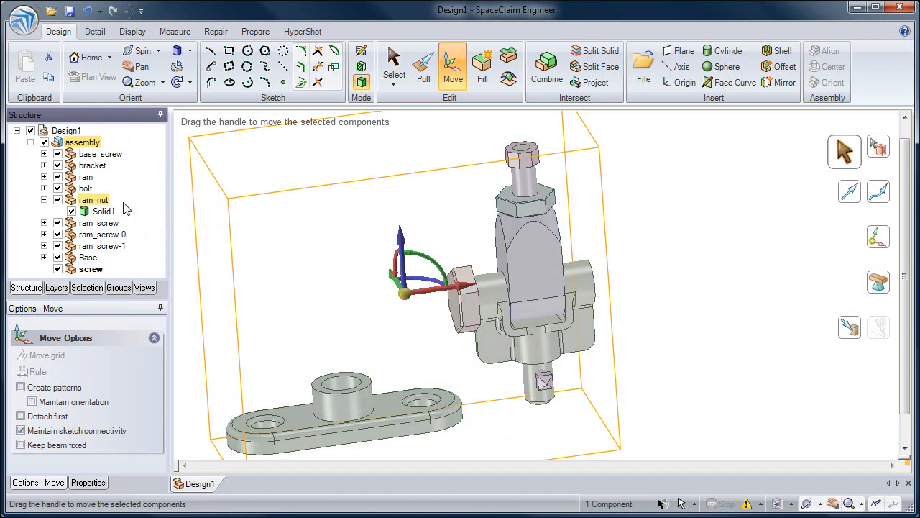
# Step: Move the components ram_screw, ram_screw-0 and ram_screw-1 into screw and collapse ram_nut in the structure tree
pyautogui.click(108, 224)
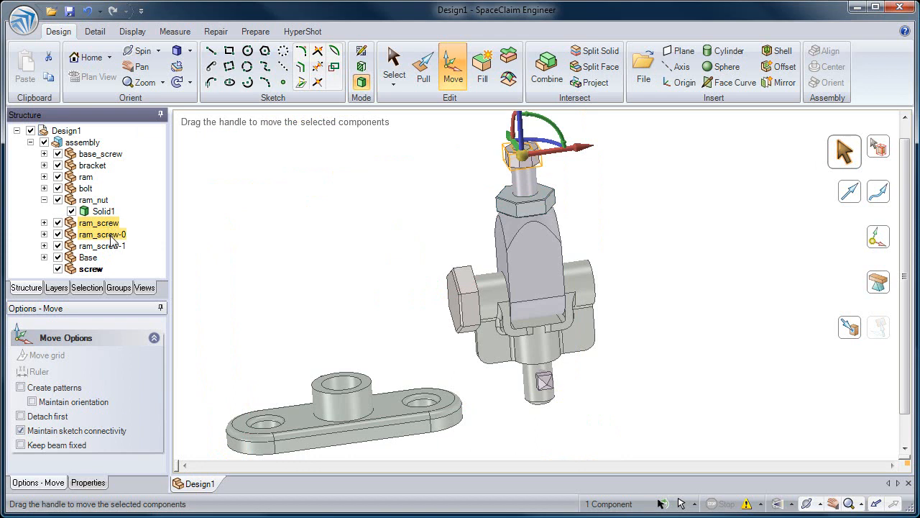
pyautogui.keyDown('ctrl'); pyautogui.click(112, 246); pyautogui.keyUp('ctrl')
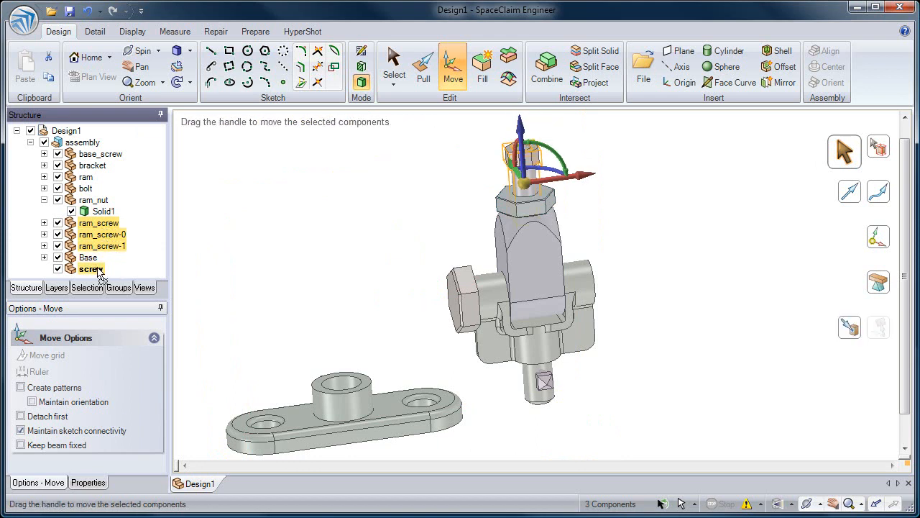
pyautogui.moveTo(99, 273); pyautogui.dragTo(93, 269)
pyautogui.click(43, 200)
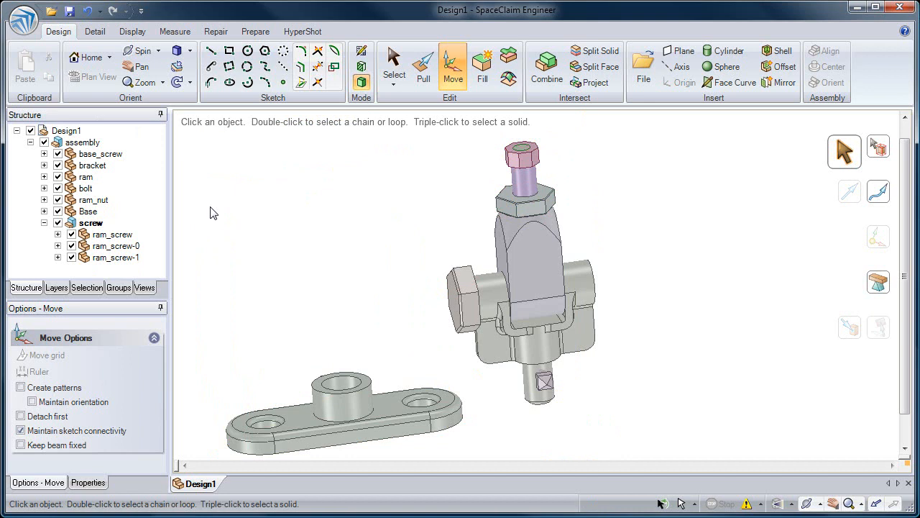
# Step: Try to change the radius of the upper screw's cylindrical shank with the Pull tool
pyautogui.keyDown('shift'); pyautogui.moveTo(221, 219); pyautogui.dragTo(284, 202, button='middle'); pyautogui.keyUp('shift')
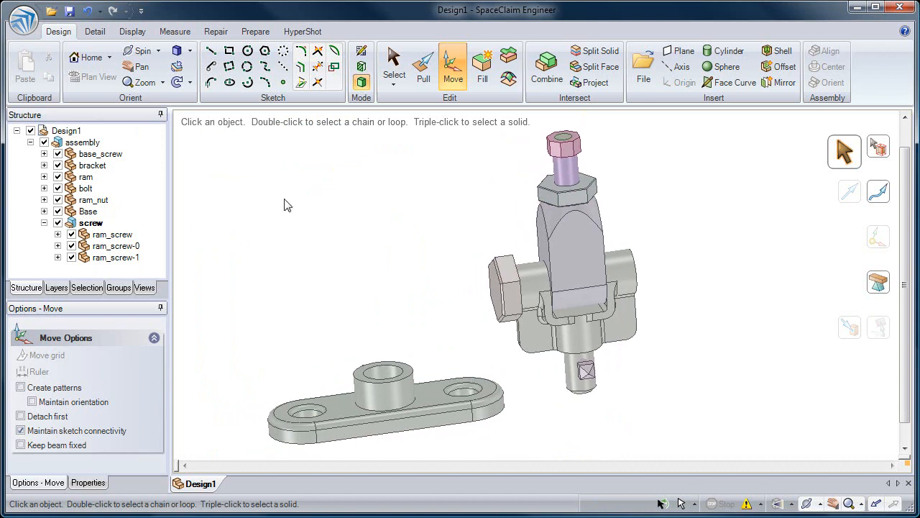
pyautogui.click(424, 70)
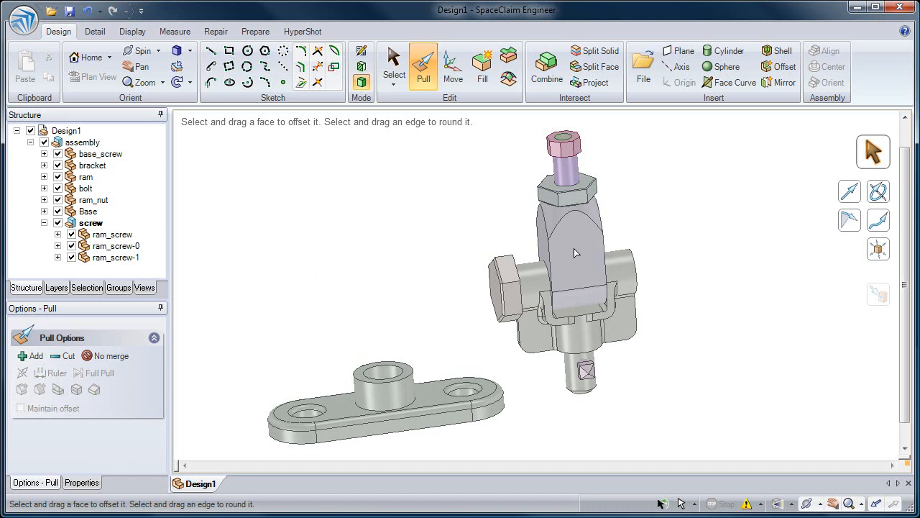
pyautogui.click(563, 222)
pyautogui.click(559, 207)
pyautogui.moveTo(559, 206); pyautogui.dragTo(490, 222)
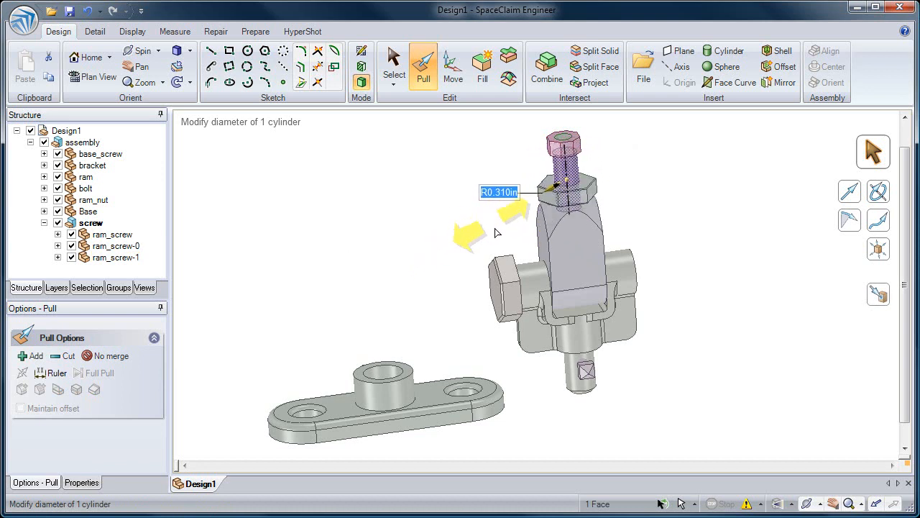
pyautogui.click(479, 252)
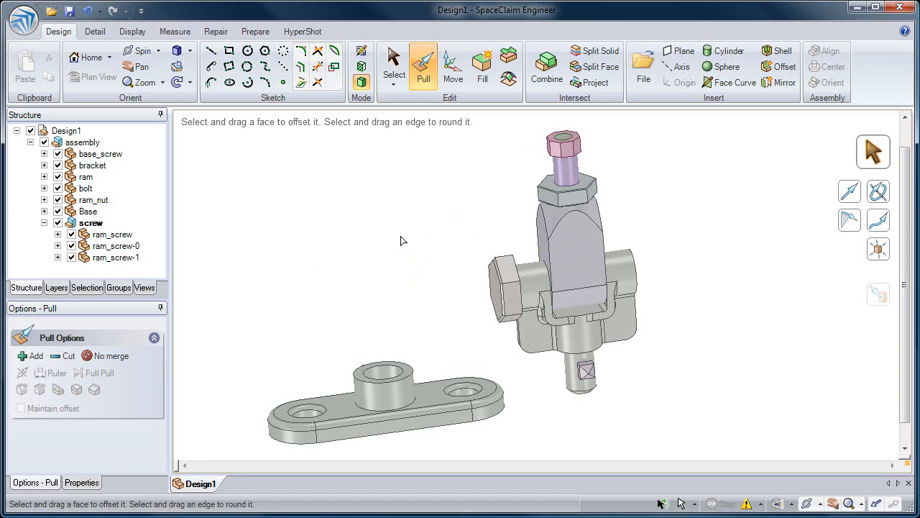
# Step: Sketch a square about 3.035 in wide above the base plate and pull it into a solid block
pyautogui.click(228, 50)
pyautogui.click(307, 192)
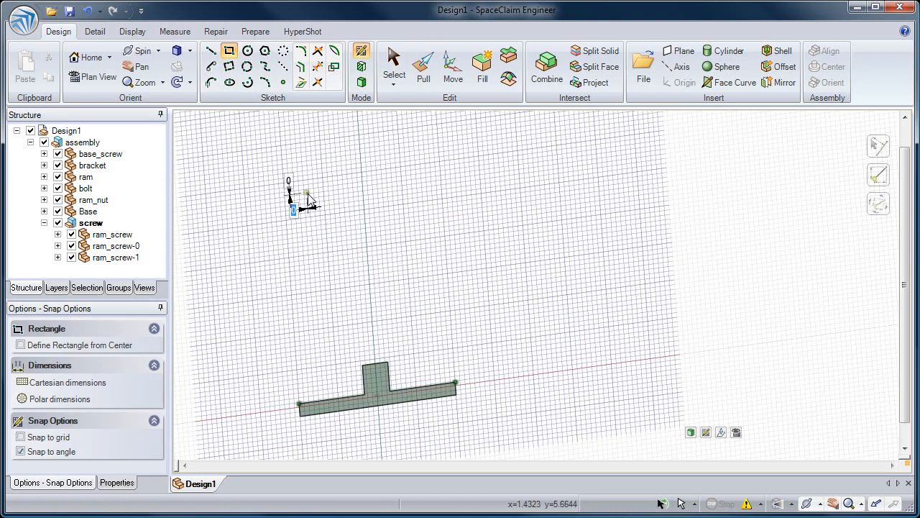
pyautogui.click(432, 290)
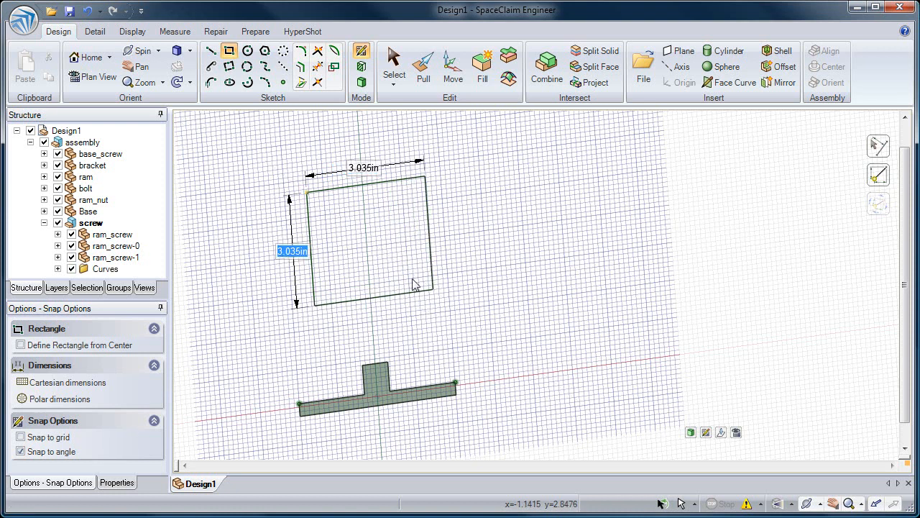
pyautogui.click(424, 68)
pyautogui.click(388, 201)
pyautogui.moveTo(388, 202); pyautogui.dragTo(370, 179)
pyautogui.click(256, 232)
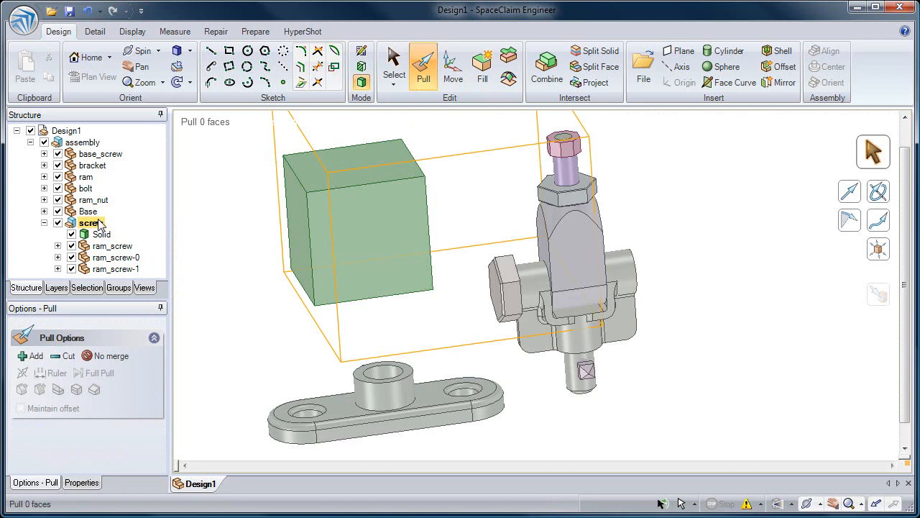
# Step: Move the block's solid out of screw to the top level of Design1 and activate Design1
pyautogui.click(72, 130)
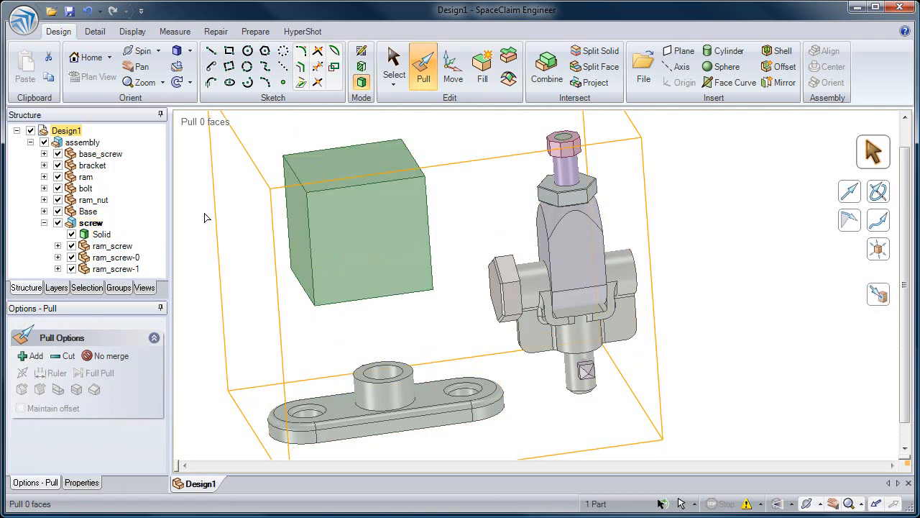
pyautogui.press('Escape')
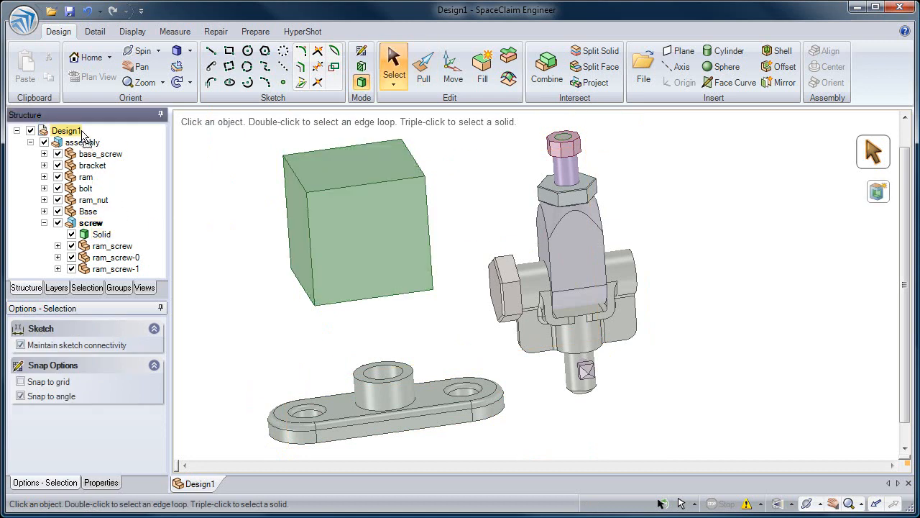
pyautogui.moveTo(101, 234); pyautogui.dragTo(82, 133)
pyautogui.rightClick(76, 132)
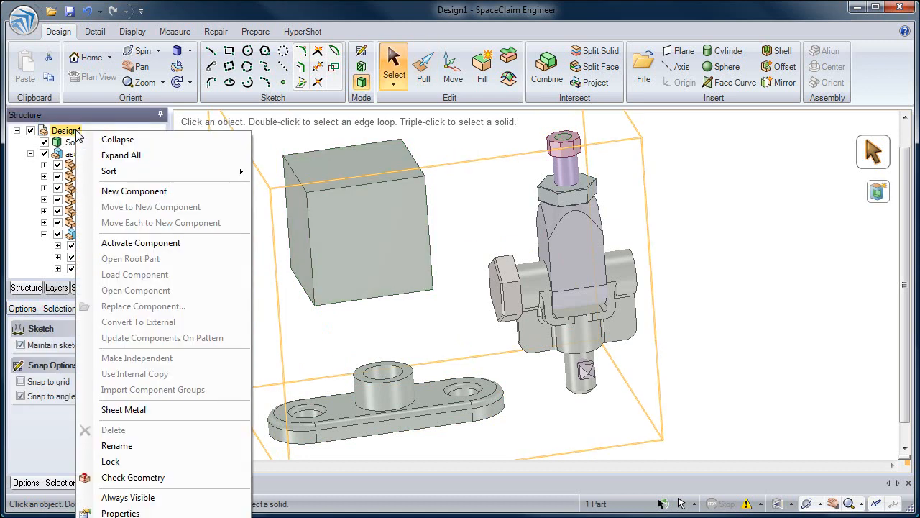
pyautogui.click(148, 243)
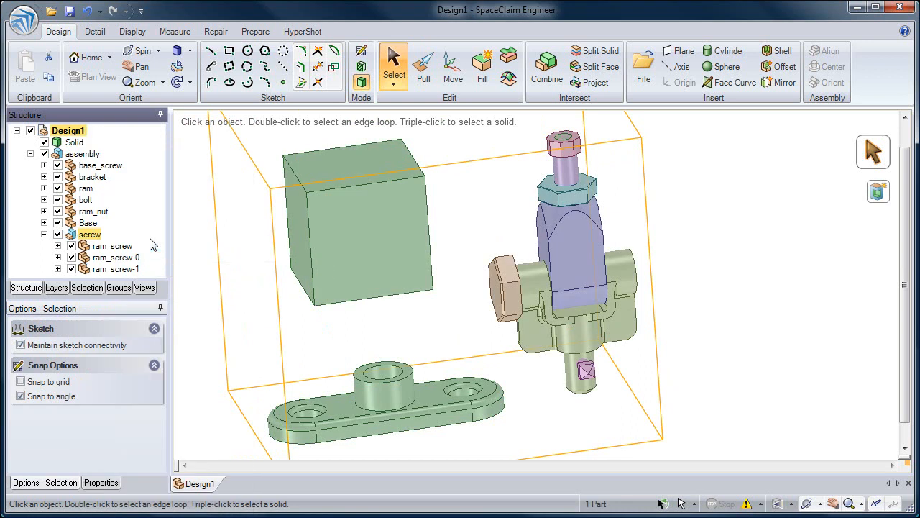
# Step: Delete the block solid from Design1 and collapse the screw component in the structure tree
pyautogui.click(78, 143)
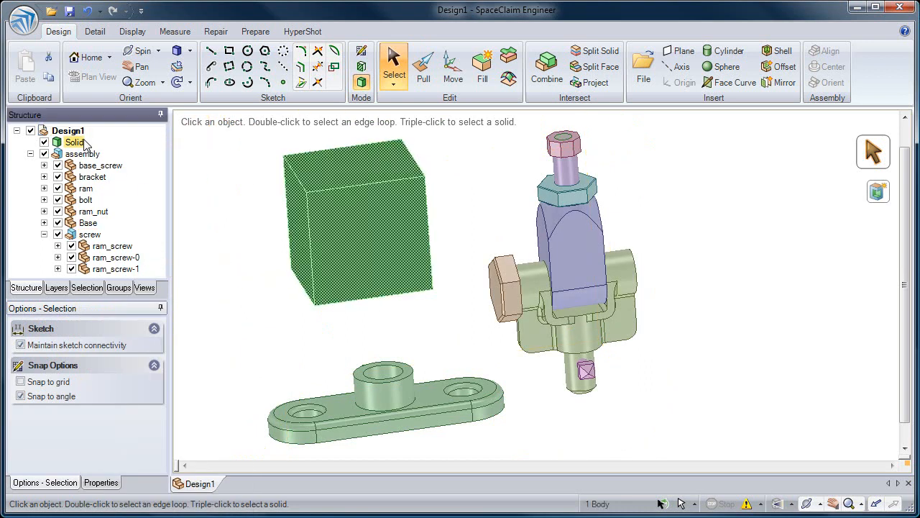
pyautogui.press('Delete')
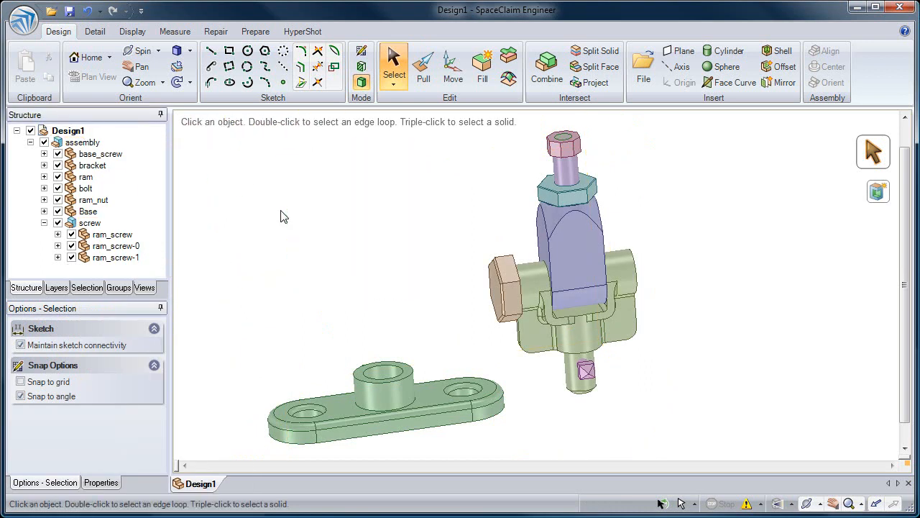
pyautogui.click(44, 223)
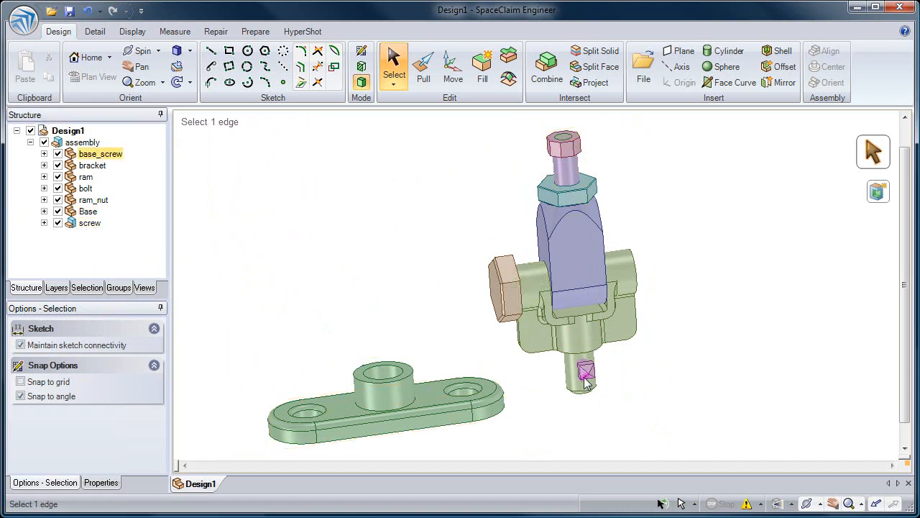
# Step: Center the inner cylindrical face of the plate's boss on the bracket's lower cylindrical shaft
pyautogui.moveTo(586, 378); pyautogui.dragTo(550, 387, button='middle')
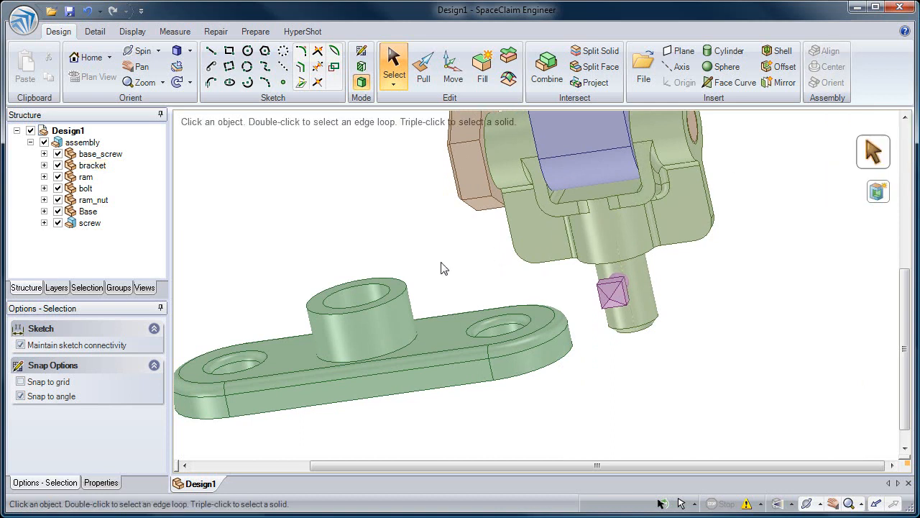
pyautogui.click(379, 296)
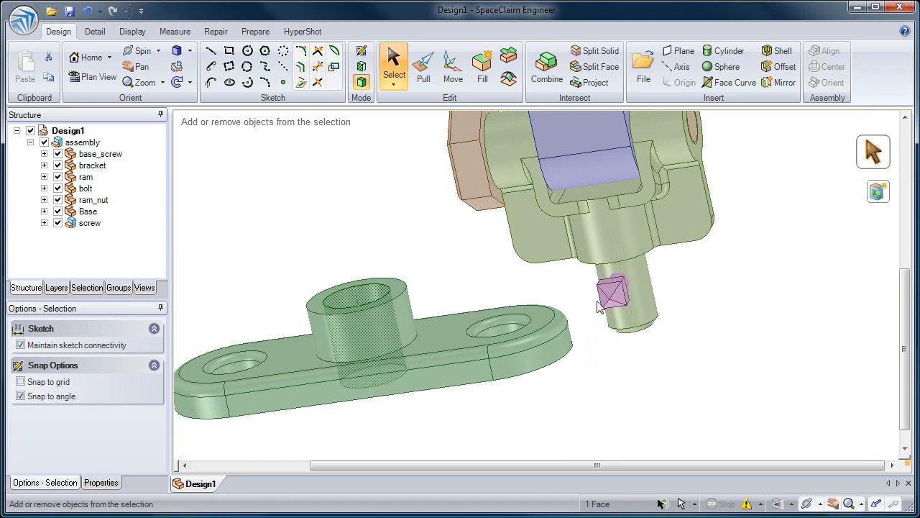
pyautogui.keyDown('ctrl'); pyautogui.click(642, 307); pyautogui.keyUp('ctrl')
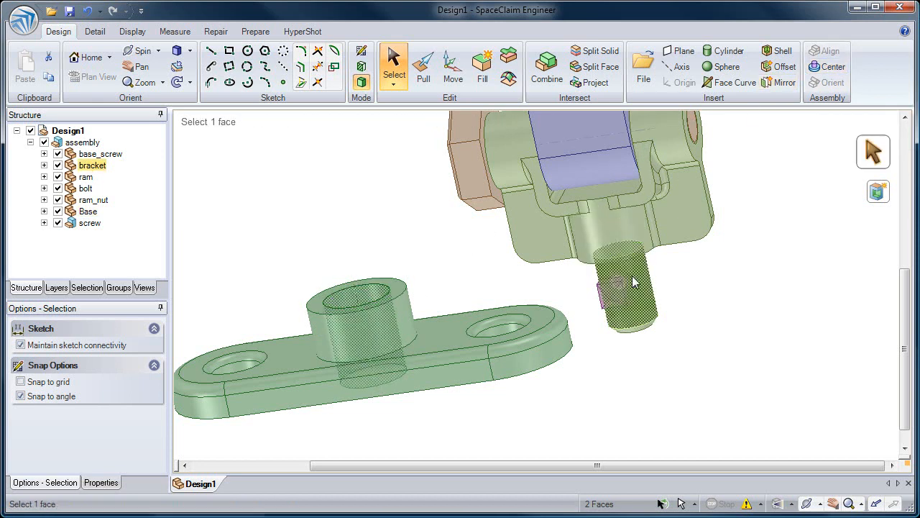
pyautogui.click(820, 69)
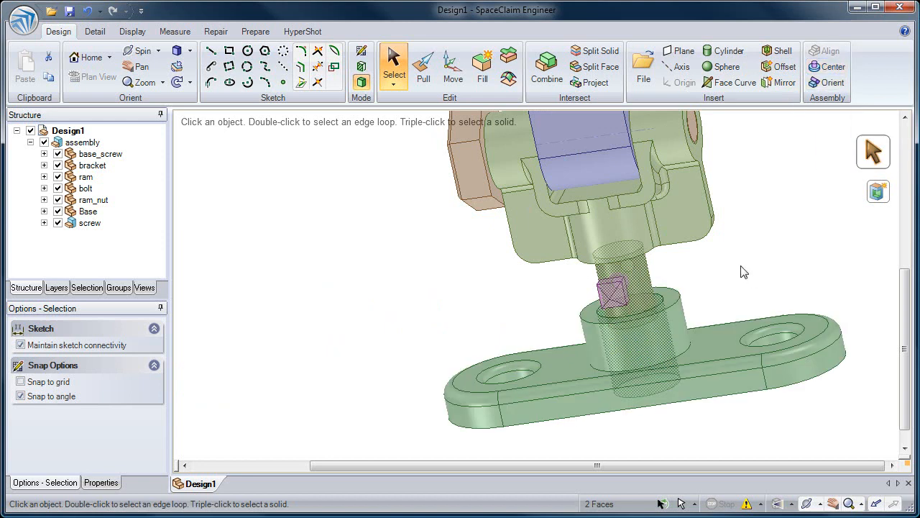
# Step: Align the annular top face of the plate's boss with the ring-shaped underside of the bracket
pyautogui.keyDown('ctrl'); pyautogui.moveTo(742, 267); pyautogui.dragTo(727, 249, button='middle'); pyautogui.keyUp('ctrl')
pyautogui.keyDown('ctrl'); pyautogui.moveTo(616, 181); pyautogui.dragTo(634, 240, button='middle'); pyautogui.keyUp('ctrl')
pyautogui.click(679, 258)
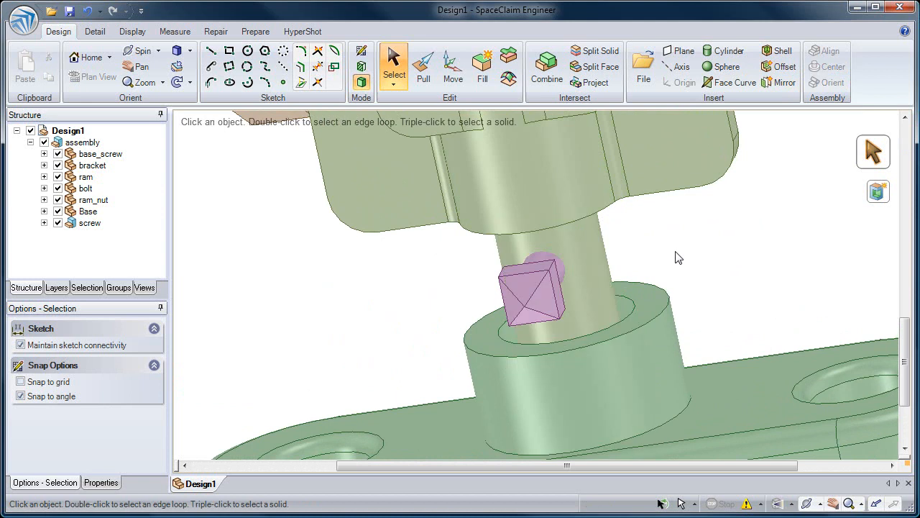
pyautogui.click(660, 301)
pyautogui.click(656, 302)
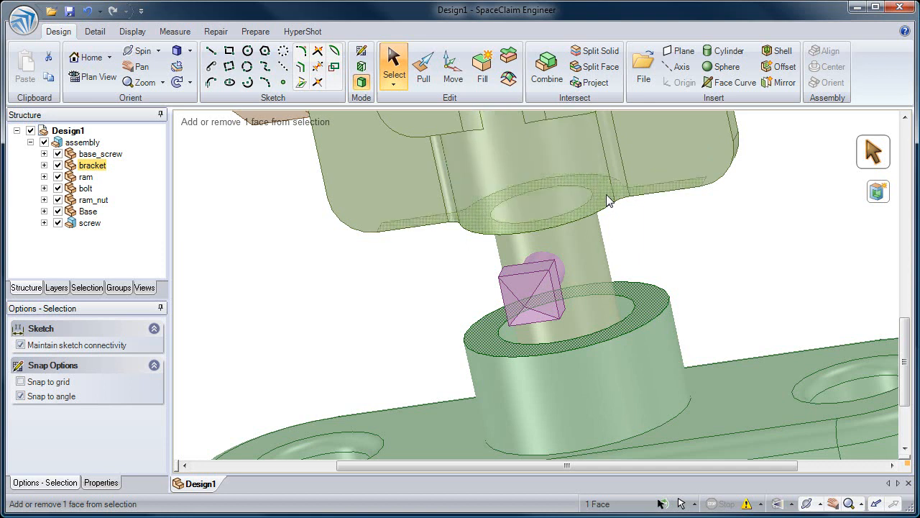
pyautogui.moveTo(607, 201); pyautogui.dragTo(602, 156, button='middle')
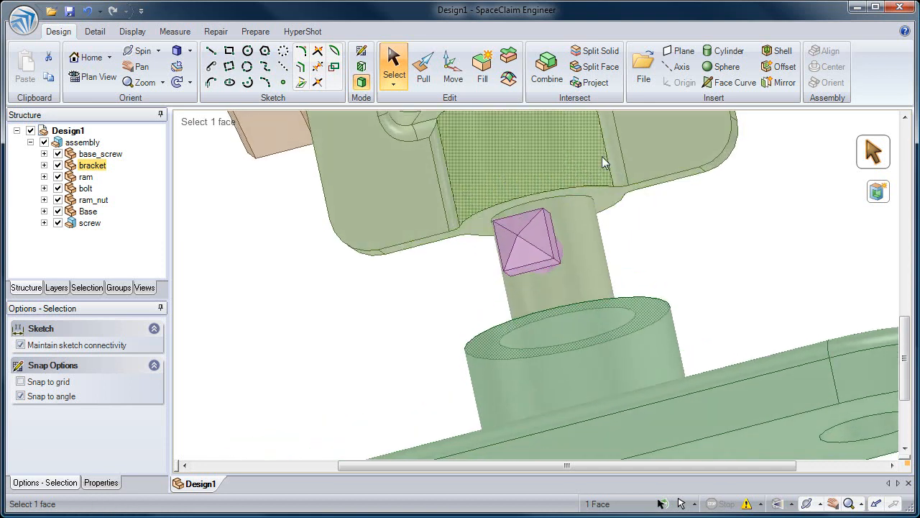
pyautogui.moveTo(607, 202)
pyautogui.mouseDown(button='middle')
pyautogui.moveTo(606, 222)
pyautogui.moveTo(600, 204)
pyautogui.mouseUp(button='middle')
pyautogui.keyDown('ctrl'); pyautogui.scroll(-1, 601, 197); pyautogui.keyUp('ctrl')
pyautogui.keyDown('ctrl'); pyautogui.click(604, 198); pyautogui.keyUp('ctrl')
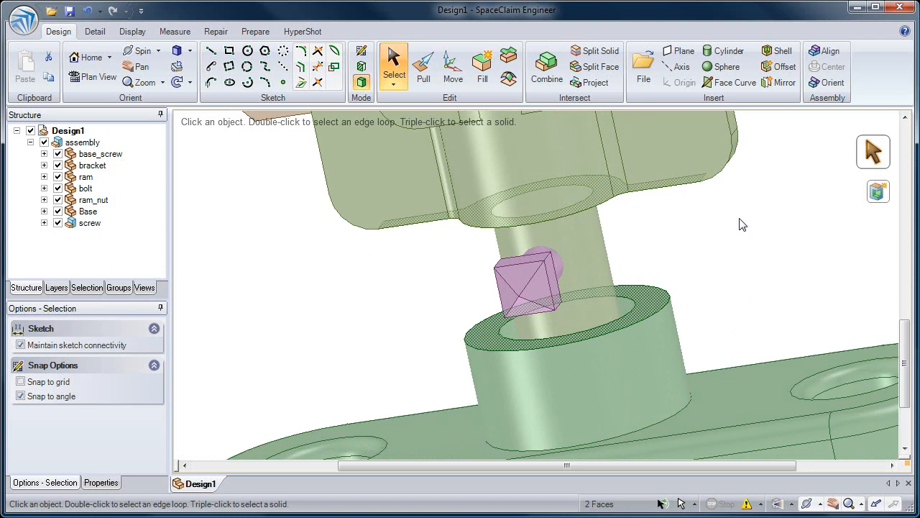
pyautogui.click(827, 53)
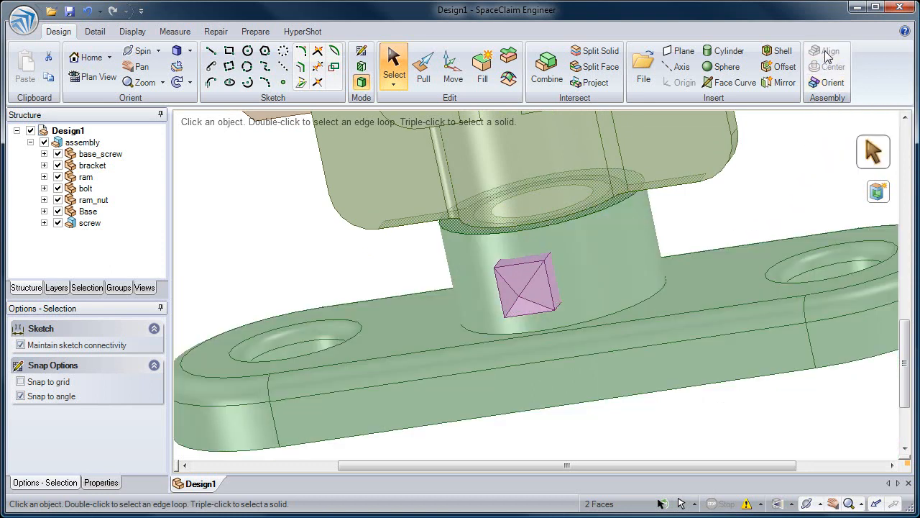
# Step: Rotate the Base component 180° about the boss axis with the Move tool
pyautogui.keyDown('shift'); pyautogui.moveTo(661, 326); pyautogui.dragTo(654, 250, button='middle'); pyautogui.keyUp('shift')
pyautogui.keyDown('shift'); pyautogui.moveTo(725, 236); pyautogui.dragTo(651, 267, button='middle'); pyautogui.keyUp('shift')
pyautogui.click(663, 252)
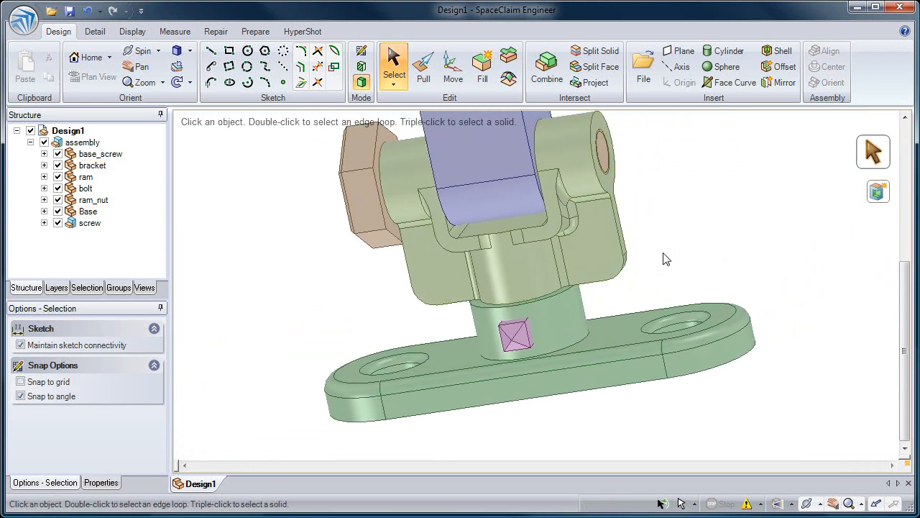
pyautogui.click(453, 81)
pyautogui.click(92, 211)
pyautogui.moveTo(328, 315); pyautogui.dragTo(325, 337, button='middle')
pyautogui.moveTo(502, 276); pyautogui.dragTo(554, 280)
pyautogui.write('18')
pyautogui.press('Return')
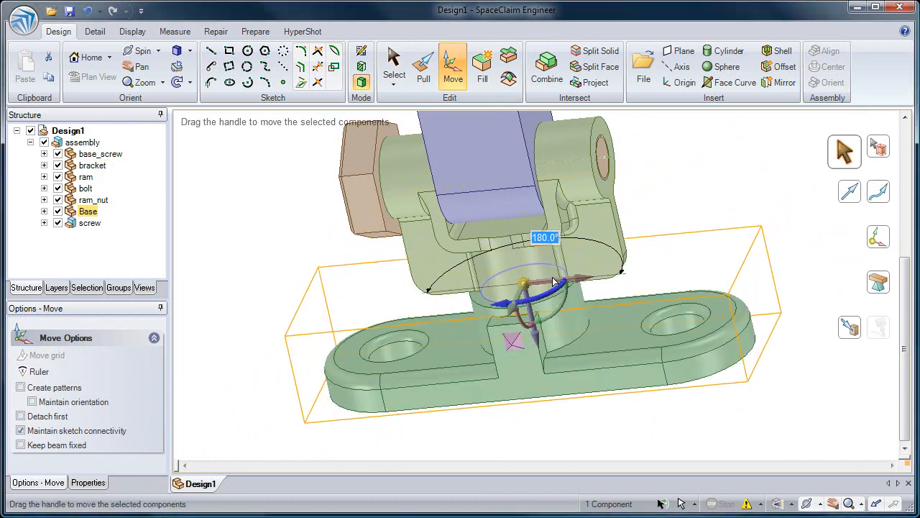
# Step: Try to shift the constrained Base component away from the bracket with the Move handle, and clear the selection
pyautogui.moveTo(522, 296); pyautogui.dragTo(338, 314)
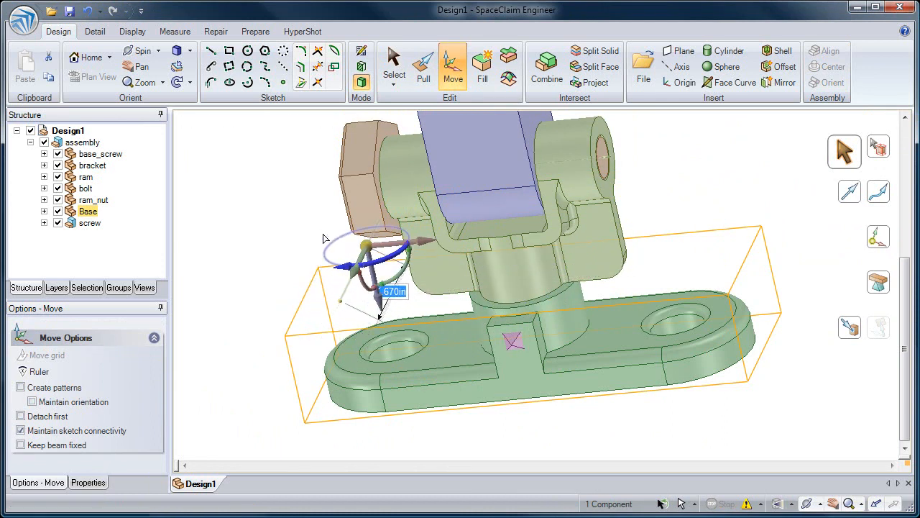
pyautogui.click(267, 226)
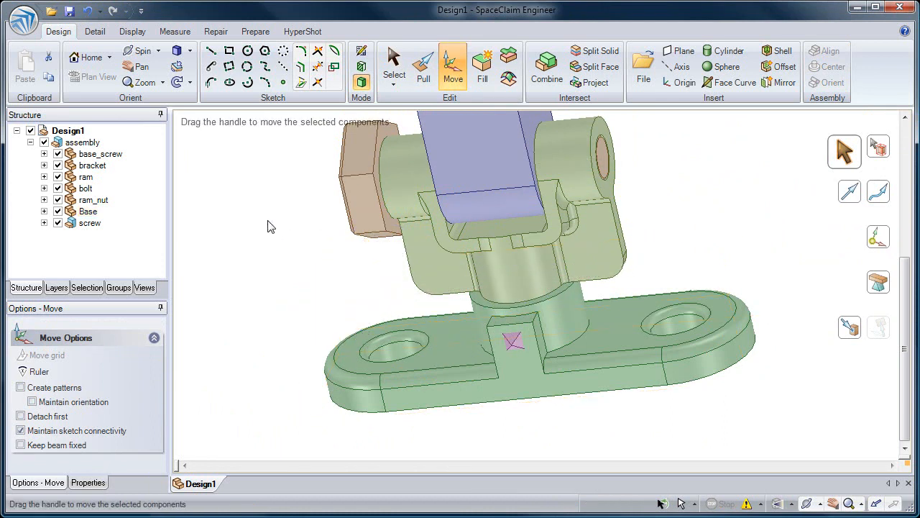
# Step: Expand Base in the structure tree and turn off its Center Axes and Align Planes conditions
pyautogui.click(45, 212)
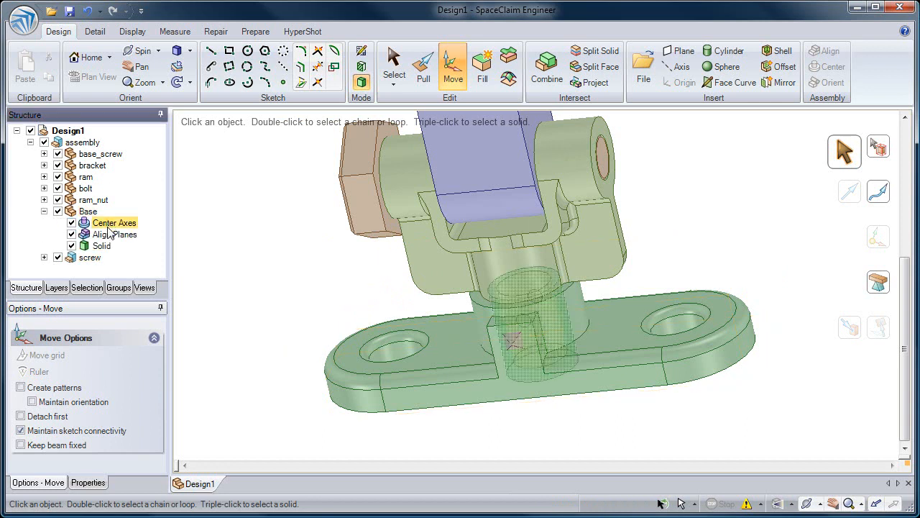
pyautogui.click(71, 234)
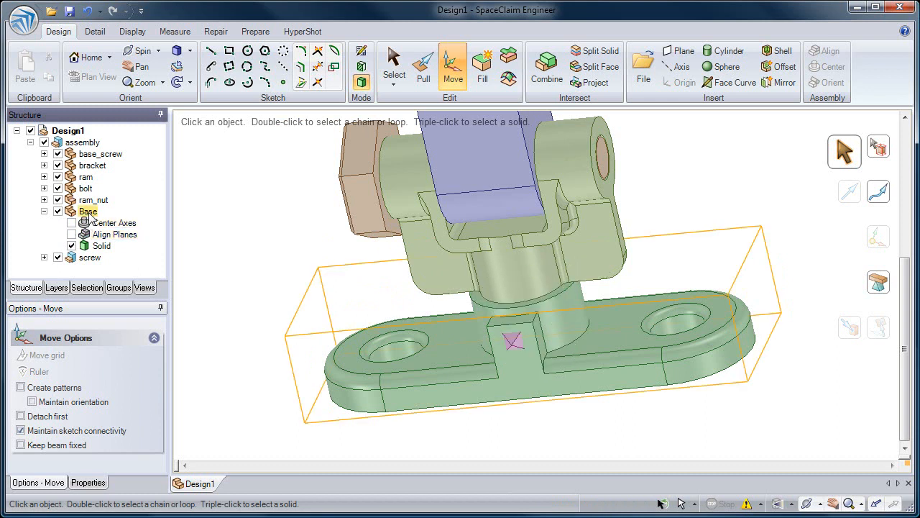
# Step: Move the Base component away from the bracket and rotate it about 26° with the Move handle
pyautogui.click(87, 212)
pyautogui.moveTo(600, 322); pyautogui.dragTo(372, 387)
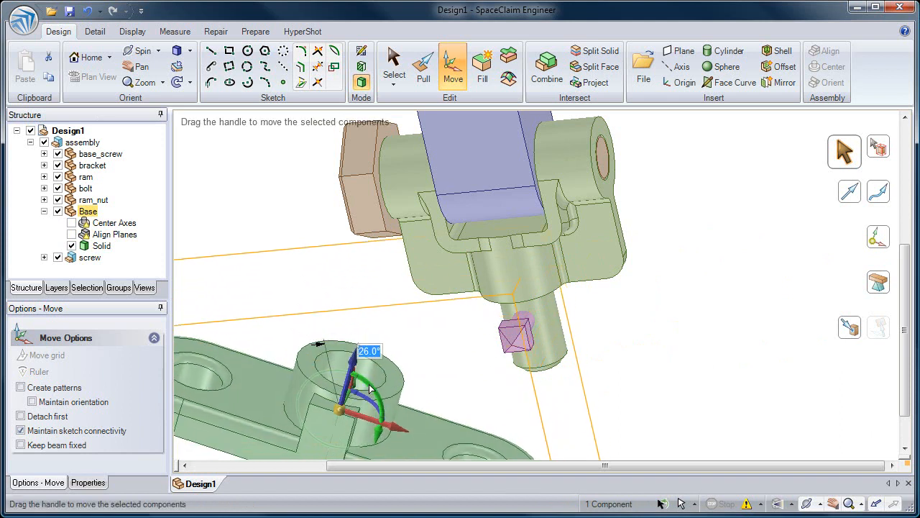
pyautogui.click(314, 267)
pyautogui.keyDown('shift'); pyautogui.moveTo(313, 272); pyautogui.dragTo(370, 228, button='middle'); pyautogui.keyUp('shift')
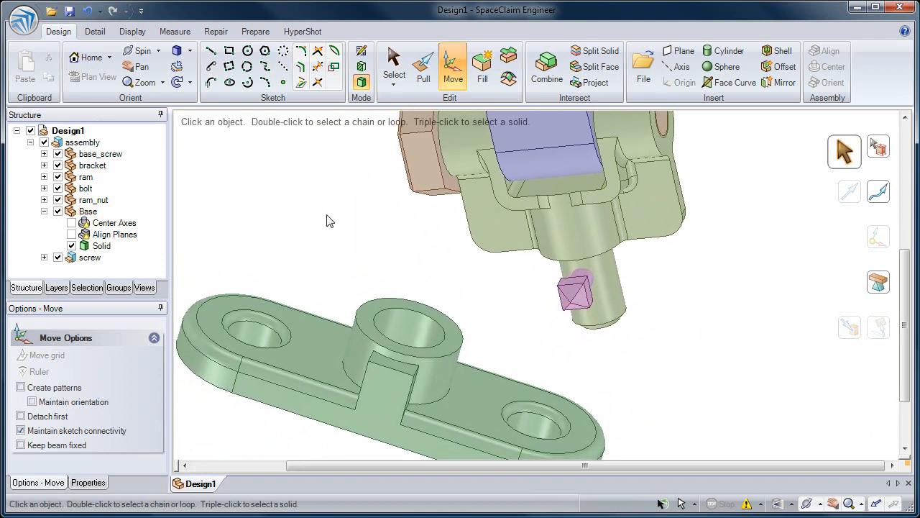
# Step: Turn Base's Align Planes and Center Axes conditions back on and collapse Base in the structure tree
pyautogui.click(71, 235)
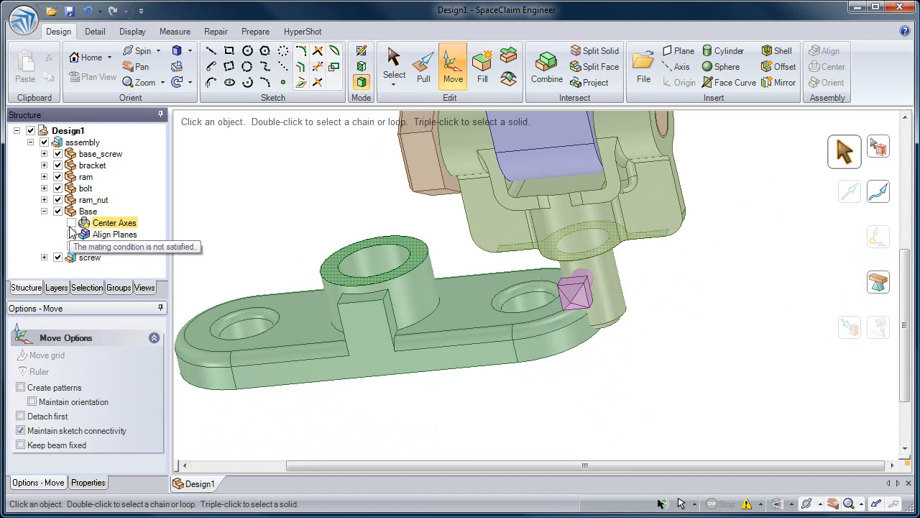
pyautogui.click(71, 222)
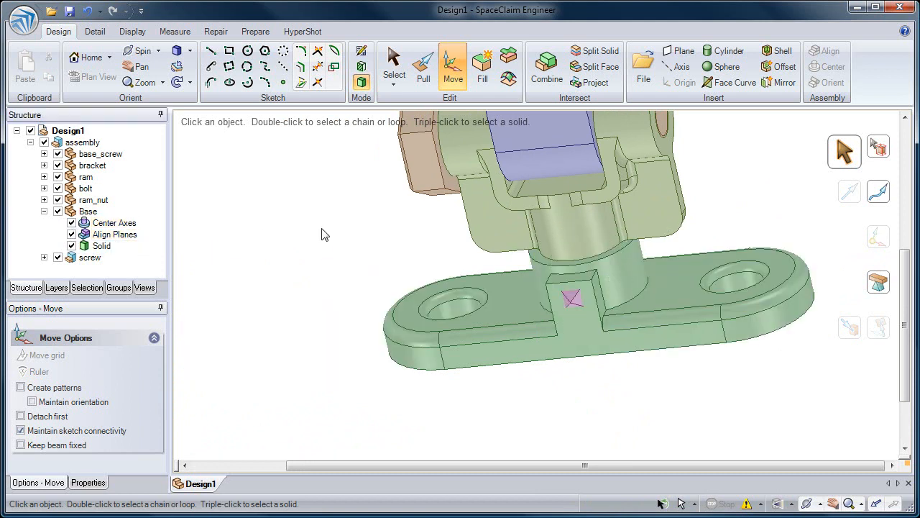
pyautogui.moveTo(366, 271); pyautogui.dragTo(473, 277, button='middle')
pyautogui.moveTo(568, 311); pyautogui.dragTo(554, 291, button='middle')
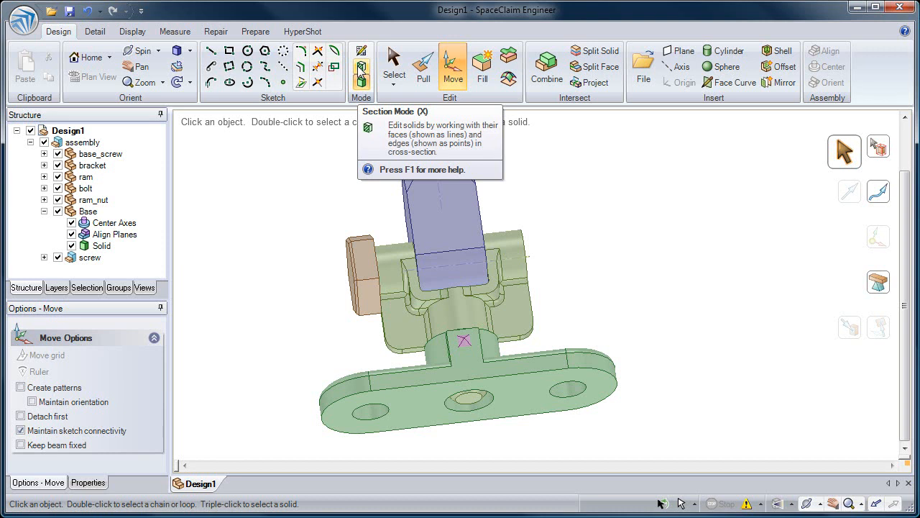
pyautogui.click(45, 211)
# Step: Insert an axis through the plate's central hole and a plane through that axis
pyautogui.scroll(5, 510, 432)
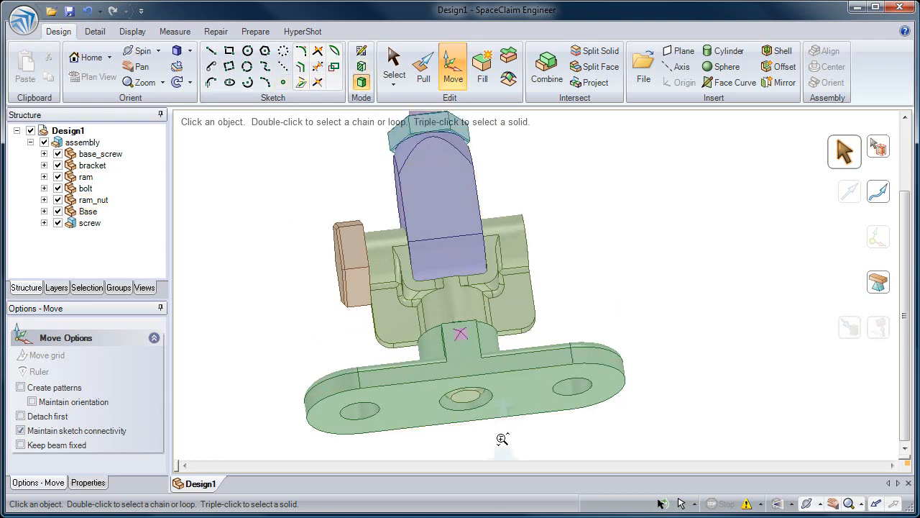
pyautogui.keyDown('shift'); pyautogui.moveTo(500, 434); pyautogui.dragTo(552, 389, button='middle'); pyautogui.keyUp('shift')
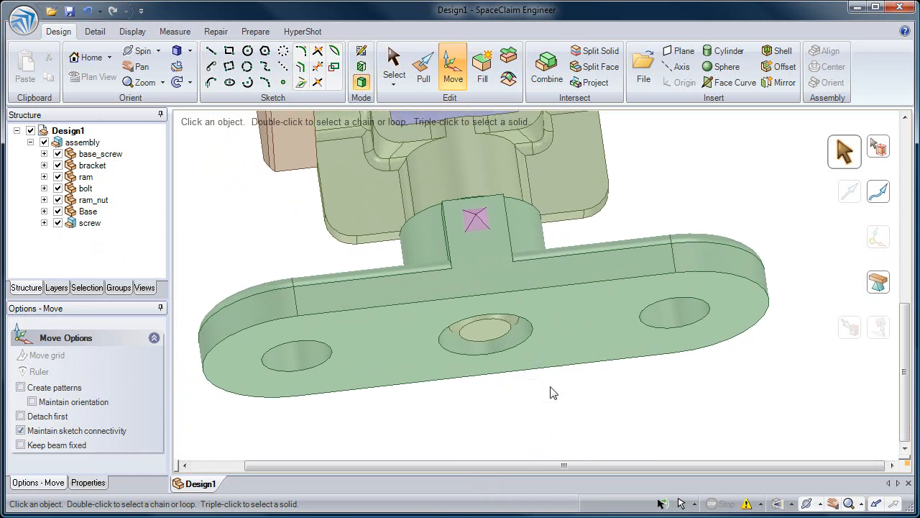
pyautogui.click(305, 359)
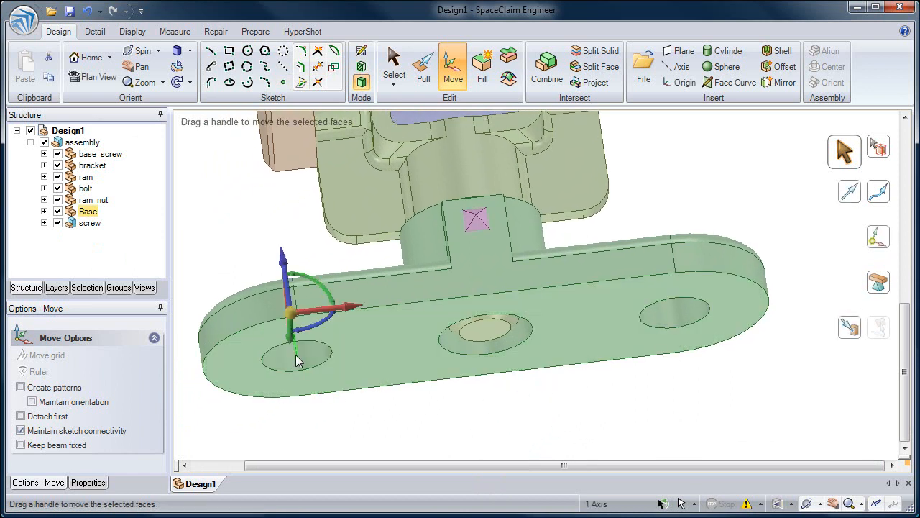
pyautogui.click(486, 349)
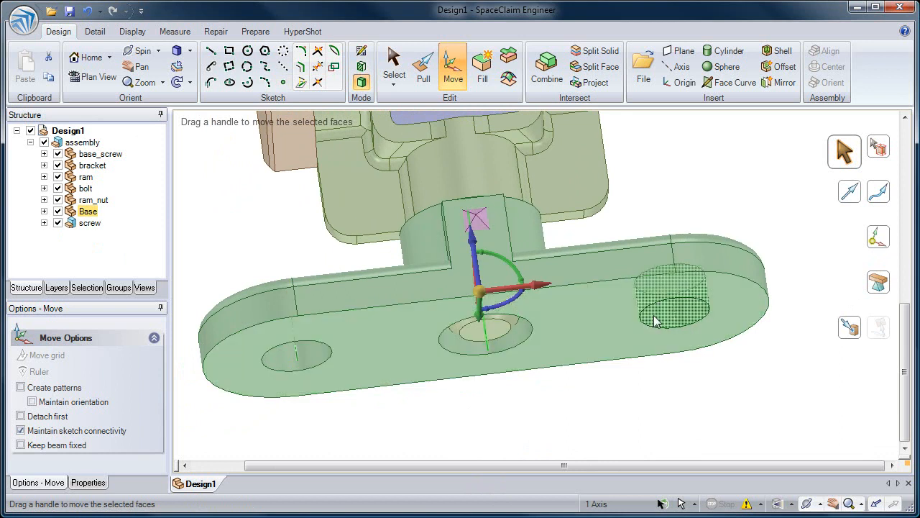
pyautogui.click(525, 336)
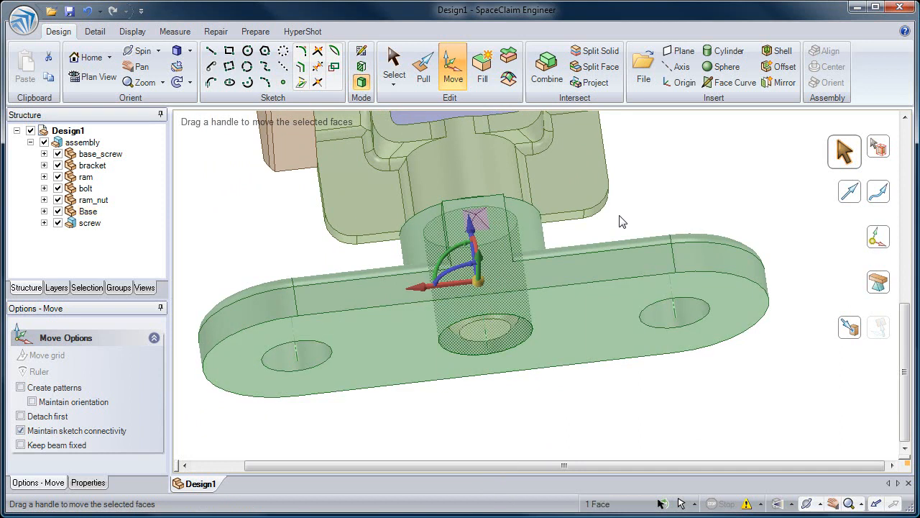
pyautogui.click(681, 69)
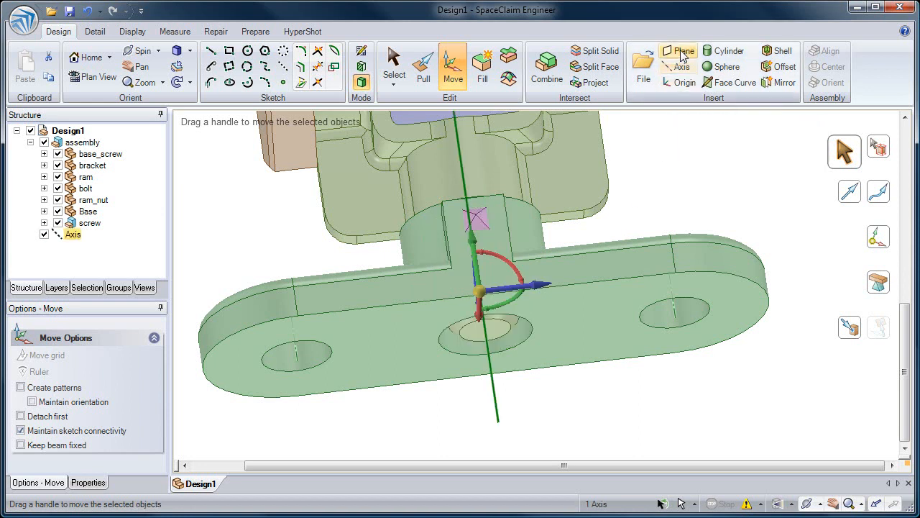
pyautogui.click(681, 51)
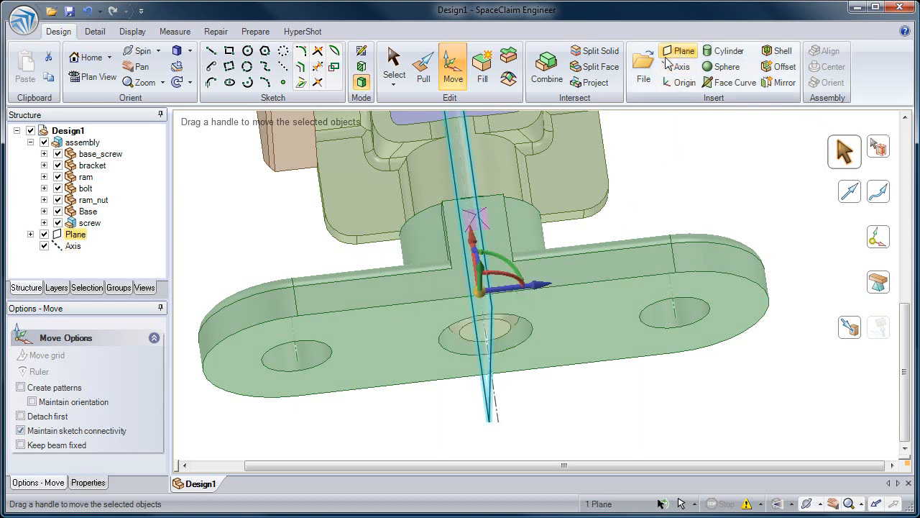
pyautogui.click(251, 242)
pyautogui.moveTo(250, 243); pyautogui.dragTo(263, 242, button='middle')
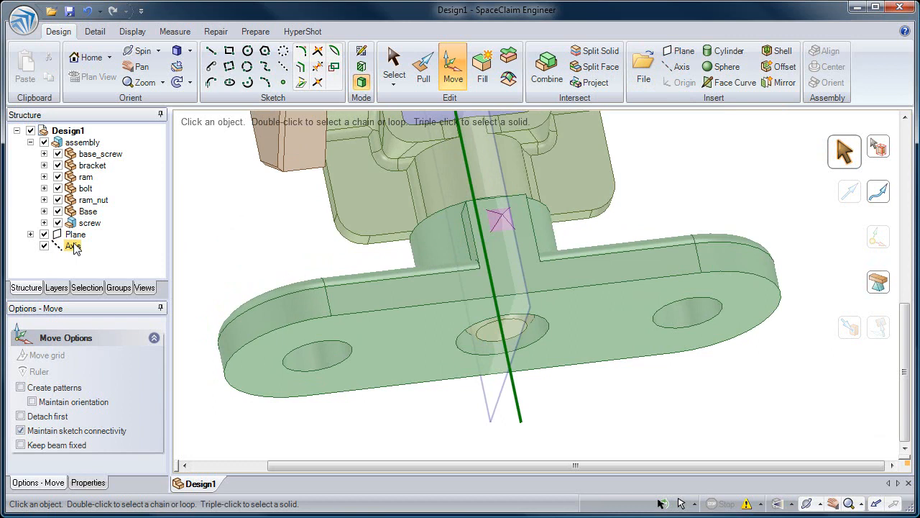
# Step: Delete the inserted plane and axis from the design
pyautogui.click(505, 391)
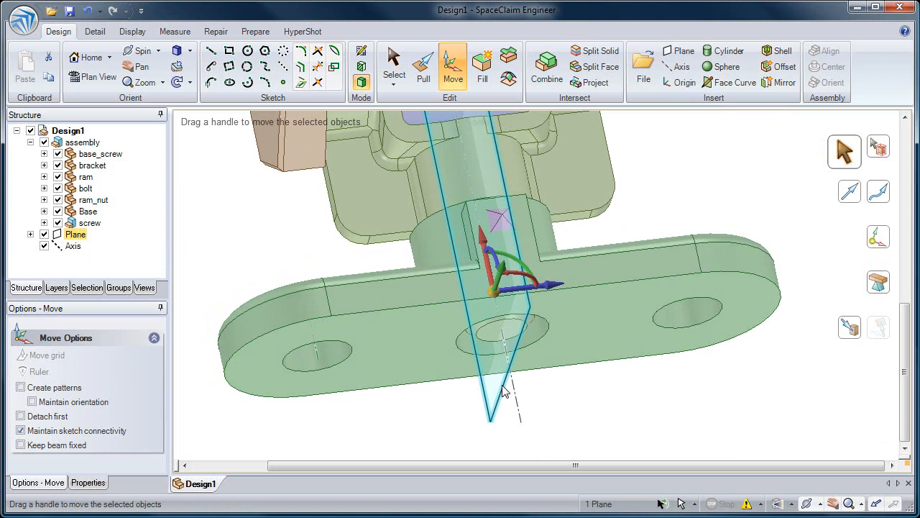
pyautogui.keyDown('ctrl'); pyautogui.click(514, 382); pyautogui.keyUp('ctrl')
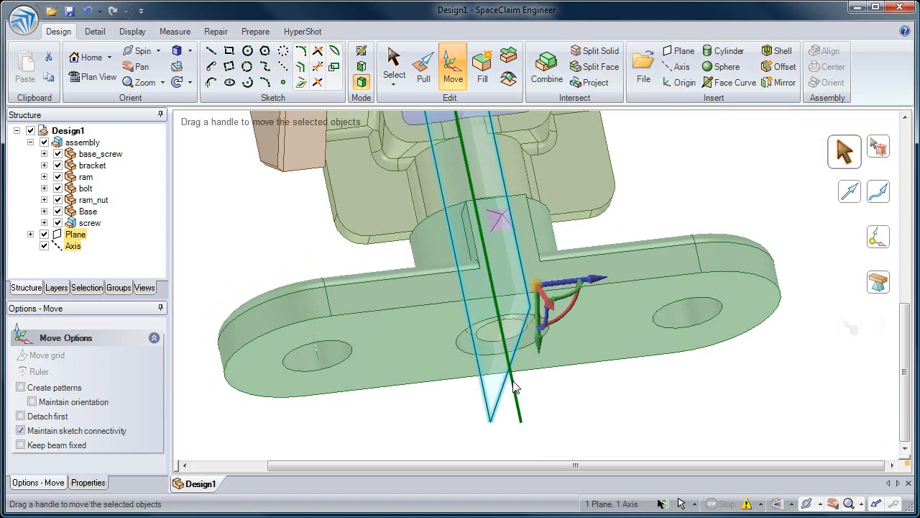
pyautogui.press('Delete')
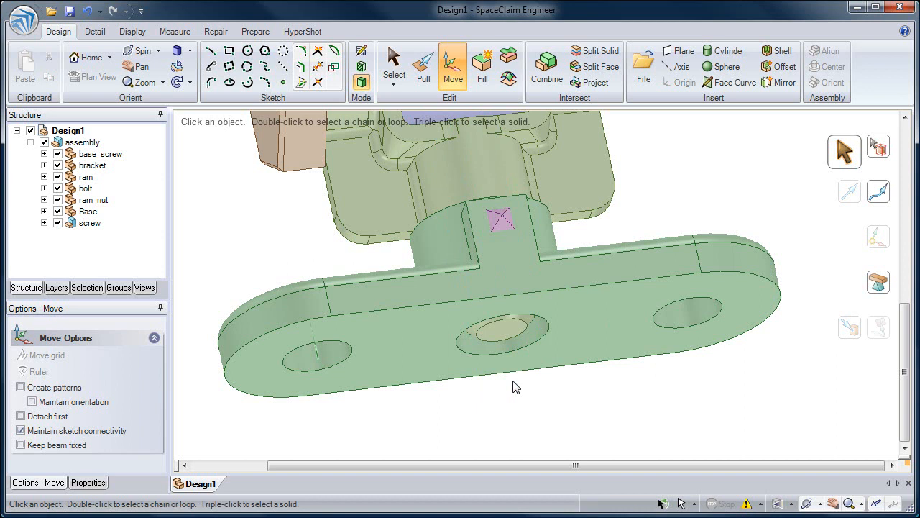
# Step: Section the assembly in Section Mode through the central hole's axis and orient it to plan view
pyautogui.click(504, 342)
pyautogui.moveTo(519, 374); pyautogui.dragTo(496, 399, button='middle')
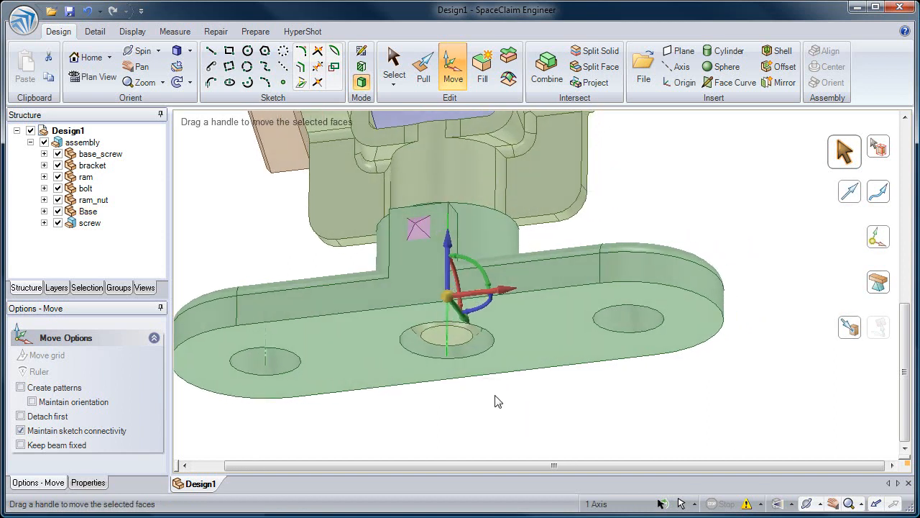
pyautogui.click(361, 69)
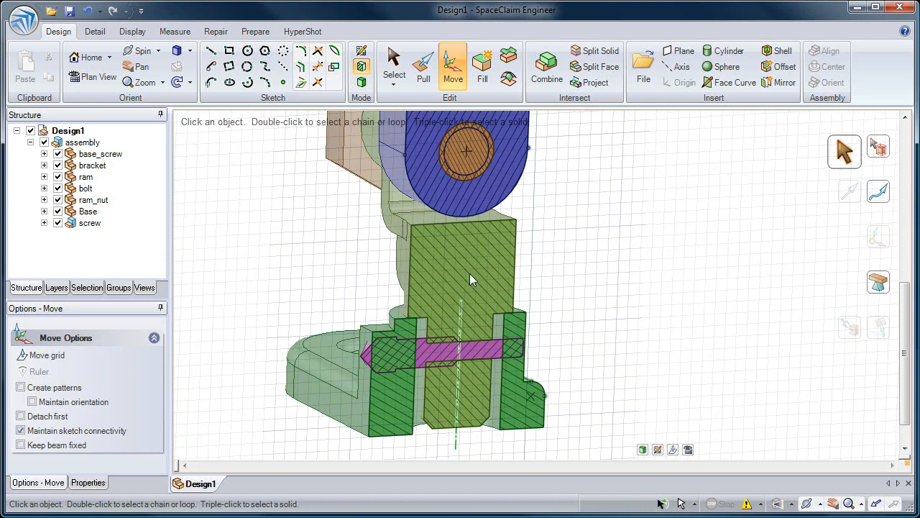
pyautogui.click(98, 79)
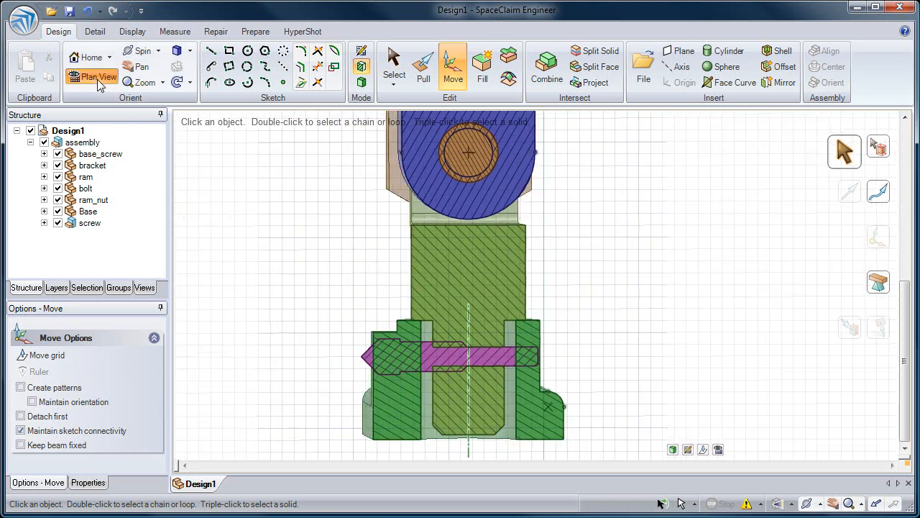
pyautogui.keyDown('shift'); pyautogui.moveTo(532, 422); pyautogui.dragTo(570, 397, button='middle'); pyautogui.keyUp('shift')
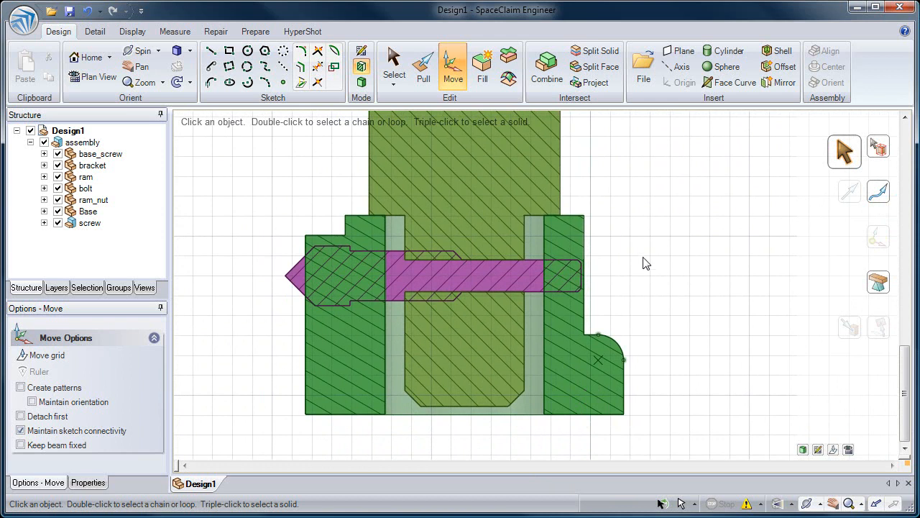
# Step: Move the base_screw component 0.400 in outward along its axis, away from the bracket stem
pyautogui.click(451, 84)
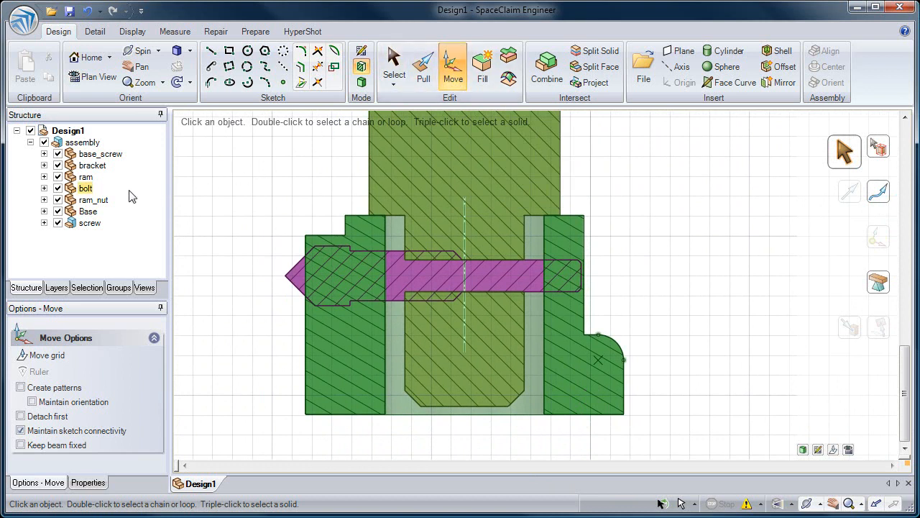
pyautogui.click(100, 153)
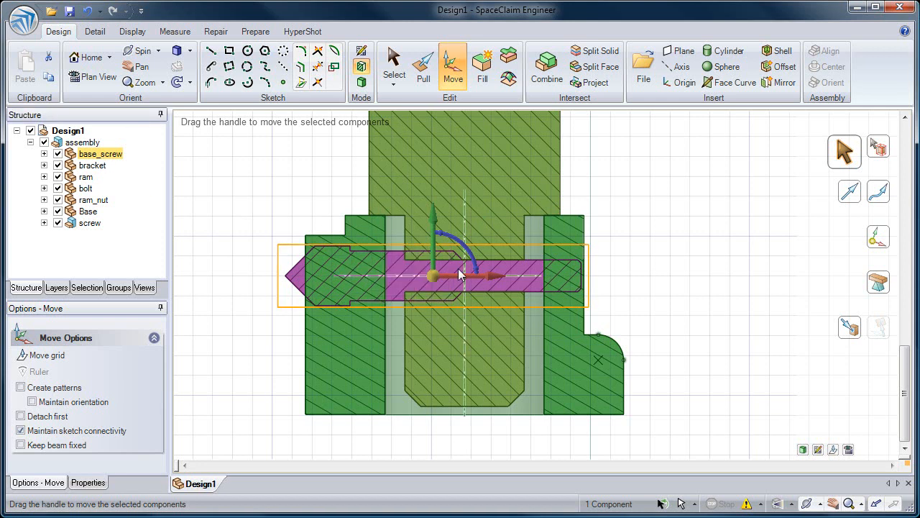
pyautogui.moveTo(494, 278); pyautogui.dragTo(430, 262)
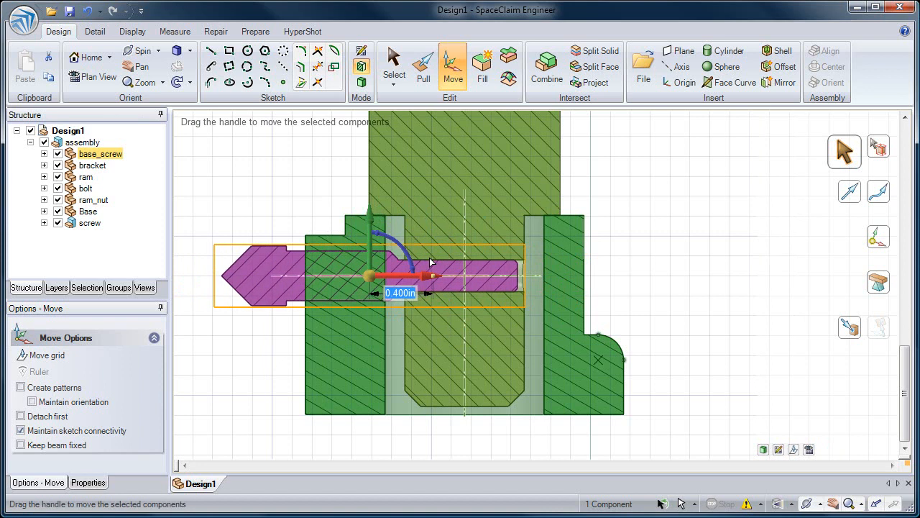
pyautogui.click(338, 202)
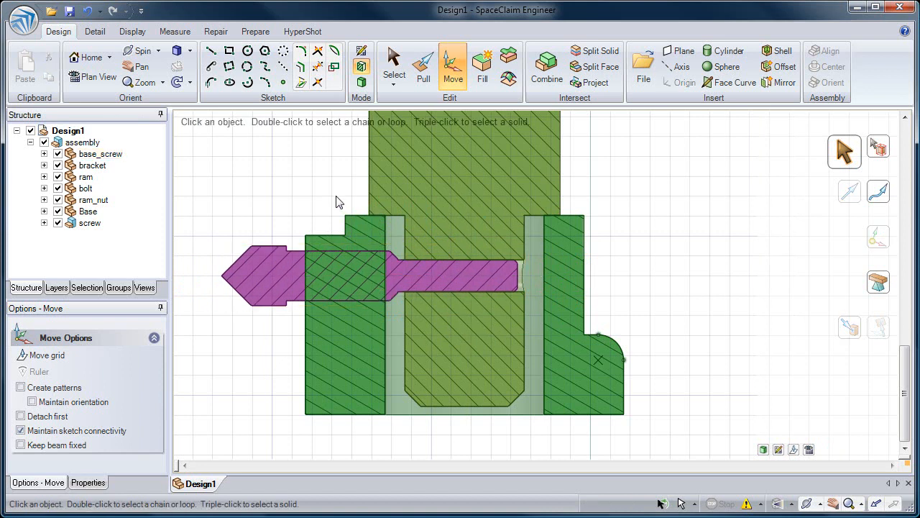
# Step: Pull the underside face of the Base 0.060 in downward in the section view and clear the selection
pyautogui.click(426, 77)
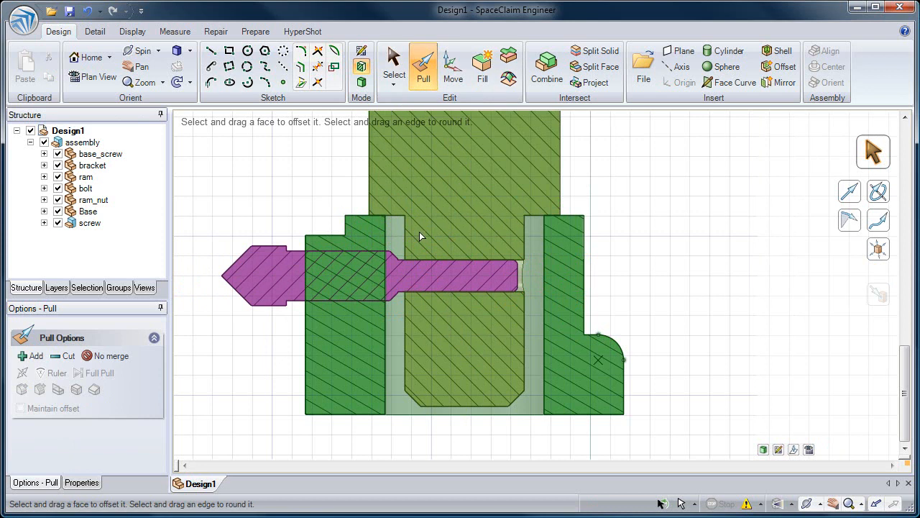
pyautogui.click(366, 414)
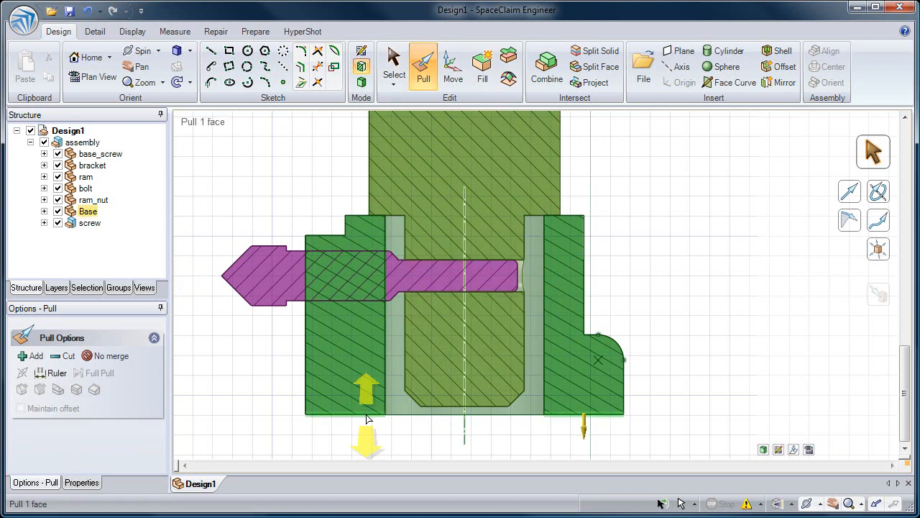
pyautogui.moveTo(338, 398)
pyautogui.mouseDown()
pyautogui.moveTo(339, 365)
pyautogui.moveTo(345, 425)
pyautogui.moveTo(336, 376)
pyautogui.moveTo(336, 412)
pyautogui.mouseUp()
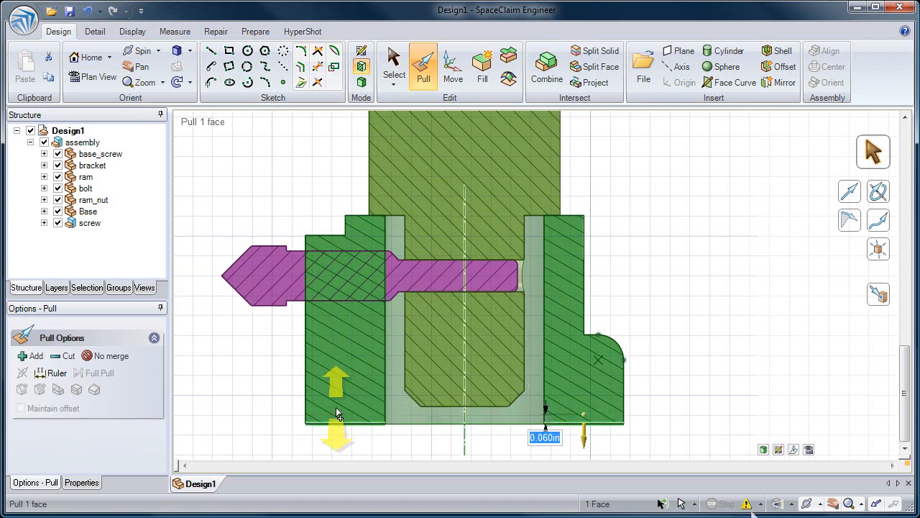
pyautogui.moveTo(324, 379); pyautogui.dragTo(310, 365, button='middle')
pyautogui.click(310, 366)
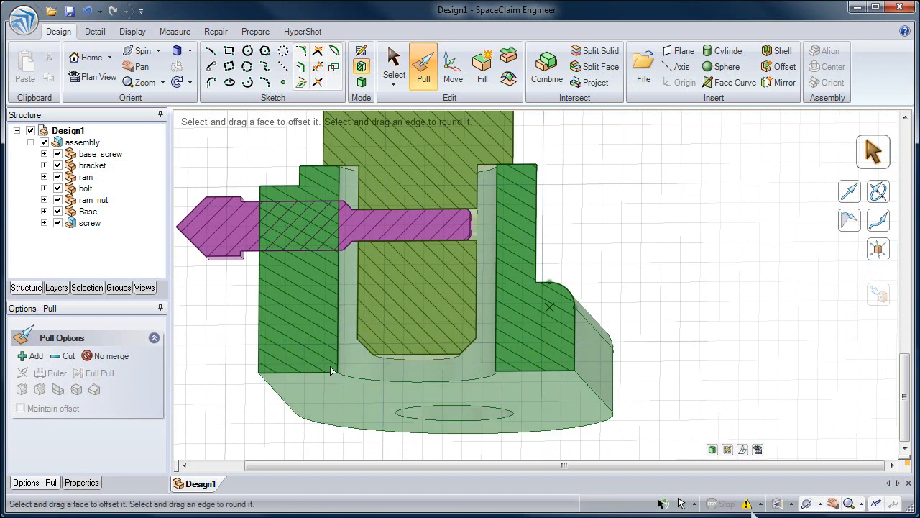
# Step: Round the lower edge of the Base's central hole with Pull in the section view
pyautogui.click(337, 374)
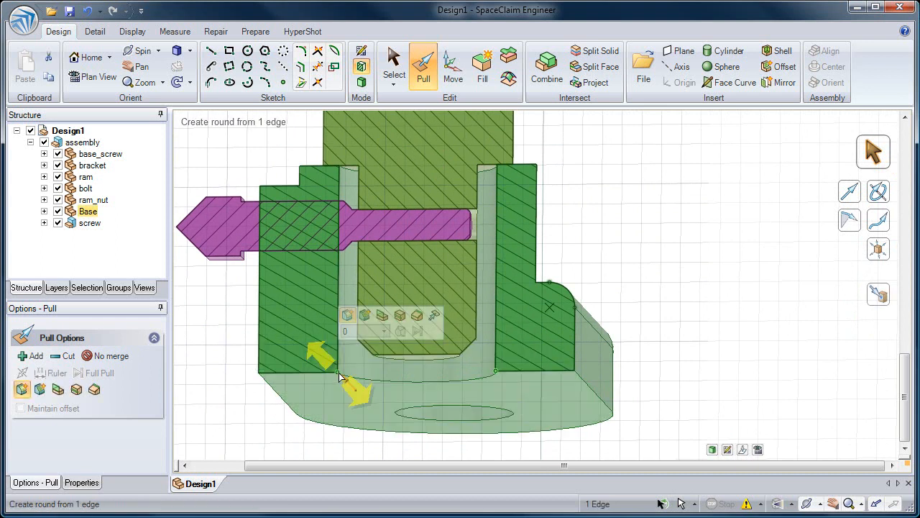
pyautogui.moveTo(338, 375); pyautogui.dragTo(293, 316)
pyautogui.click(329, 291)
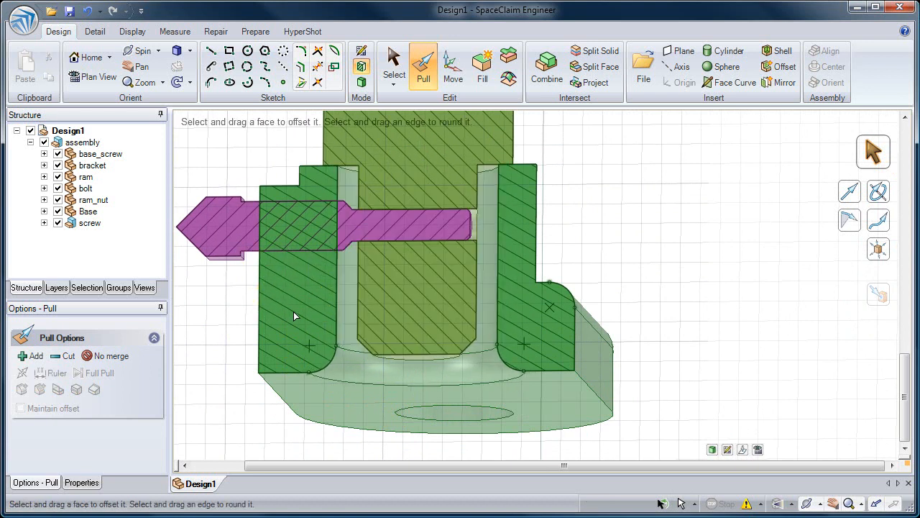
# Step: Try cutting the Base with the base_screw using Combine without keeping the cutter, and undo the cut
pyautogui.press('v')
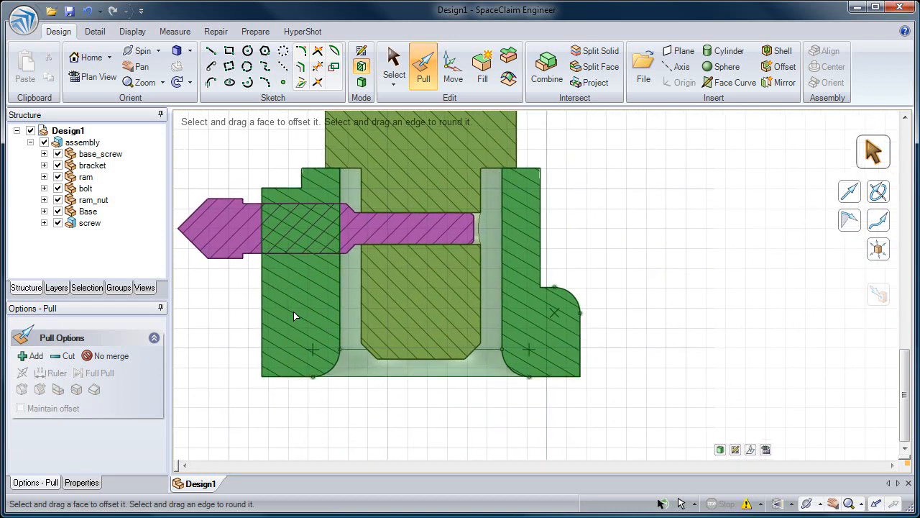
pyautogui.keyDown('ctrl'); pyautogui.moveTo(290, 291); pyautogui.dragTo(346, 317, button='middle'); pyautogui.keyUp('ctrl')
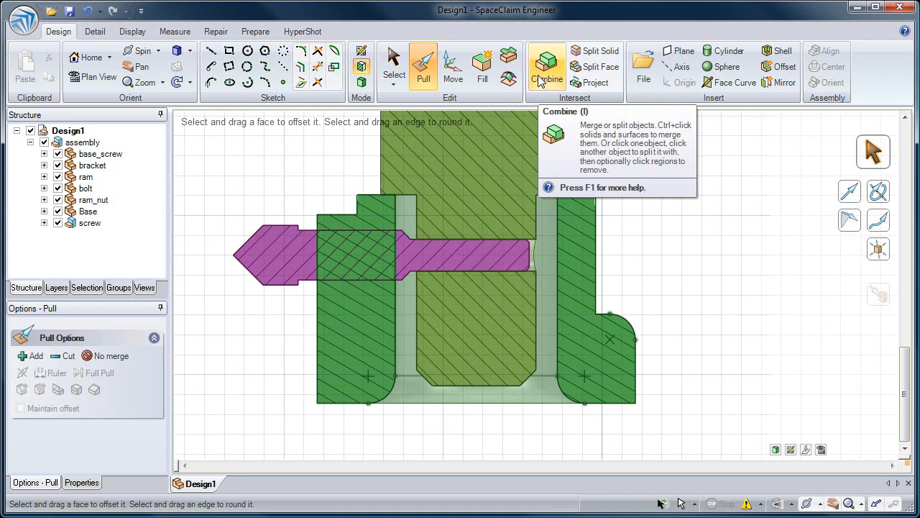
pyautogui.keyDown('shift'); pyautogui.moveTo(489, 160); pyautogui.dragTo(583, 170, button='middle'); pyautogui.keyUp('shift')
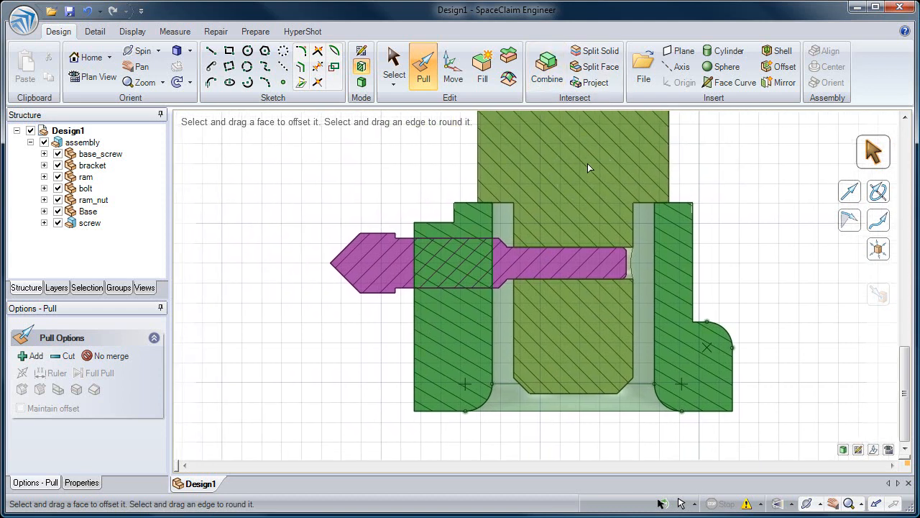
pyautogui.click(547, 68)
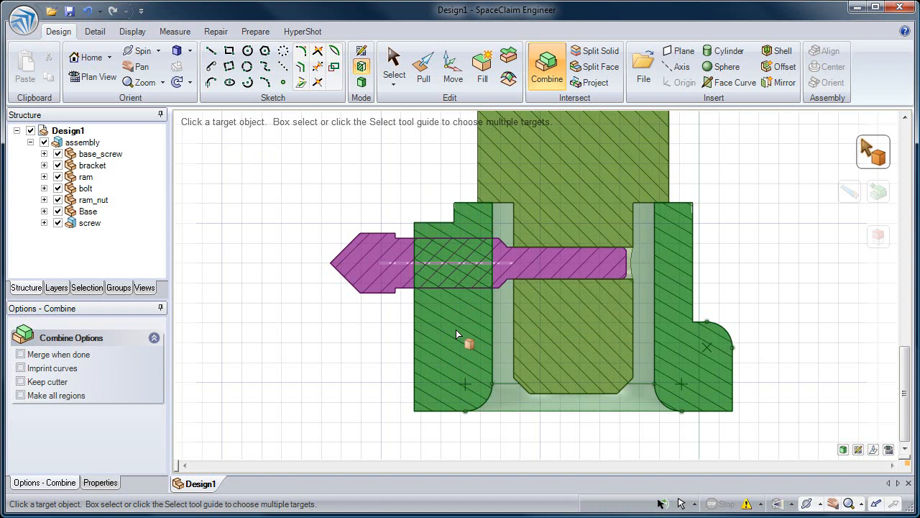
pyautogui.click(419, 341)
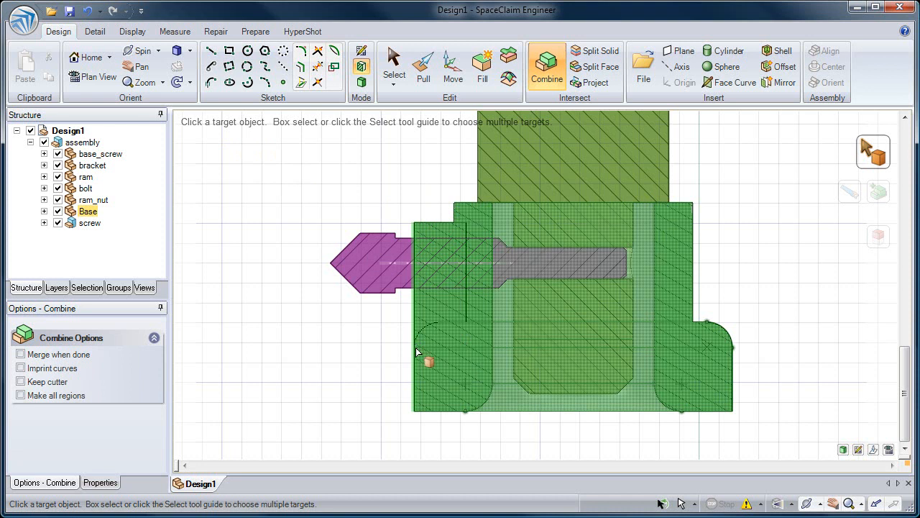
pyautogui.click(414, 351)
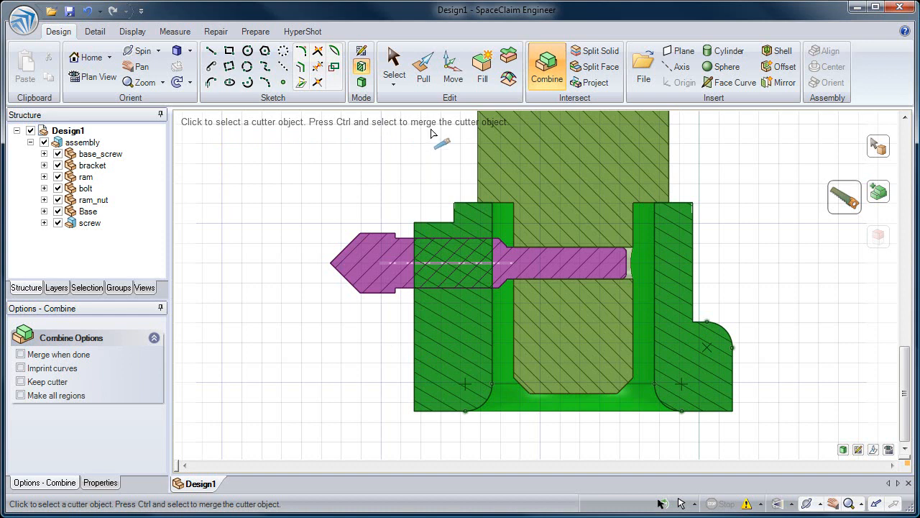
pyautogui.click(380, 237)
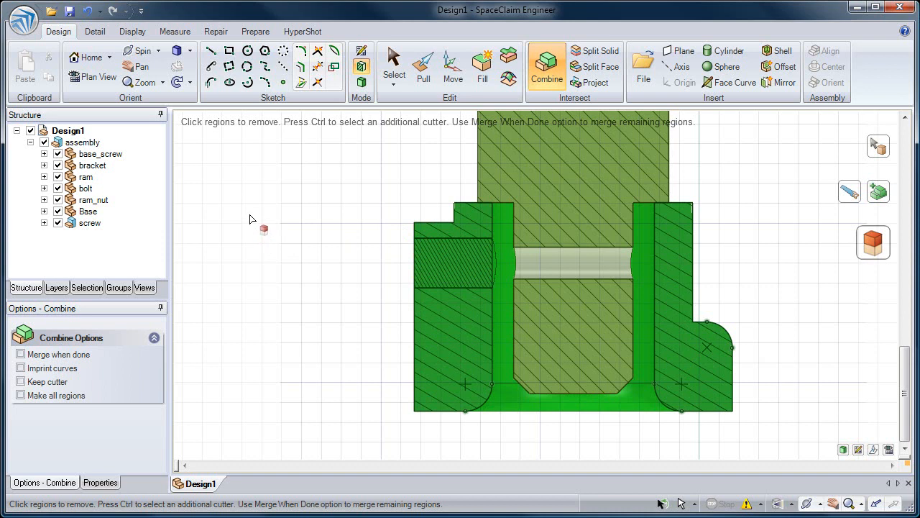
pyautogui.hotkey('ctrl', 'z')
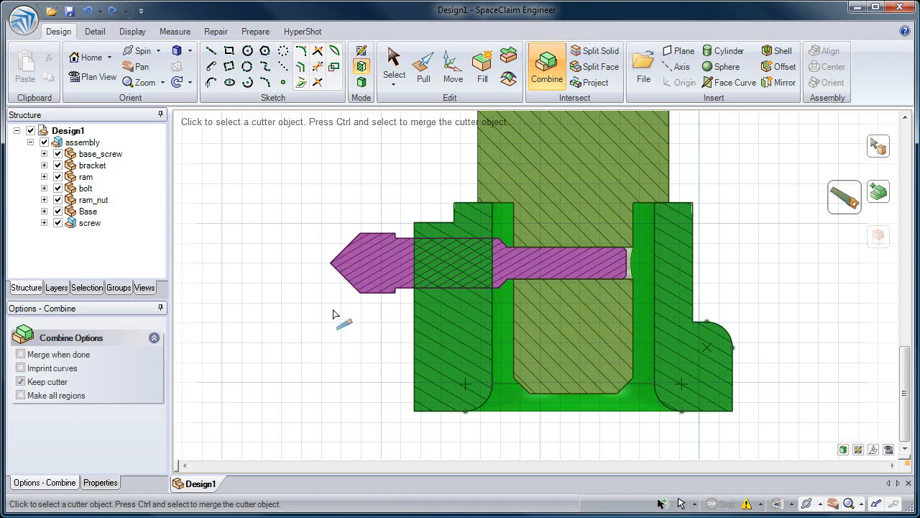
# Step: Cut the Base with the base_screw, keeping the cutter, and remove the region of the Base that overlaps the screw
pyautogui.click(344, 281)
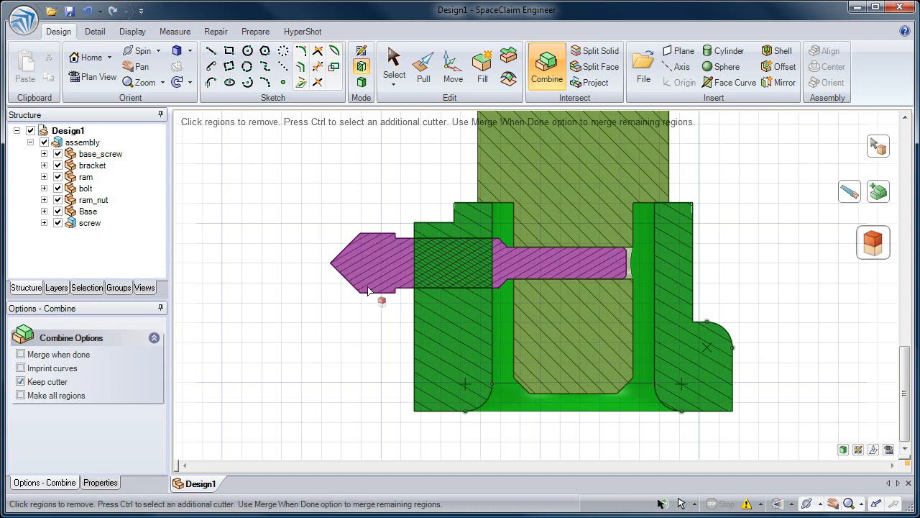
pyautogui.click(414, 258)
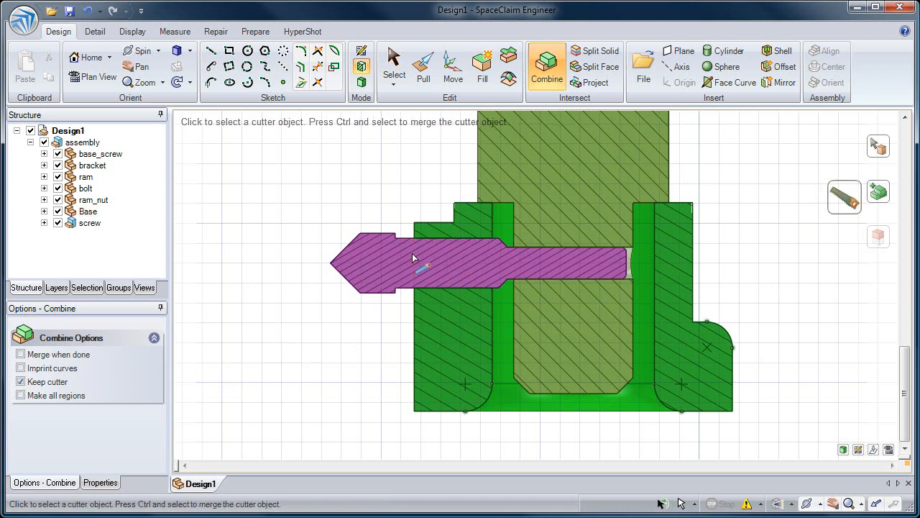
pyautogui.click(412, 254)
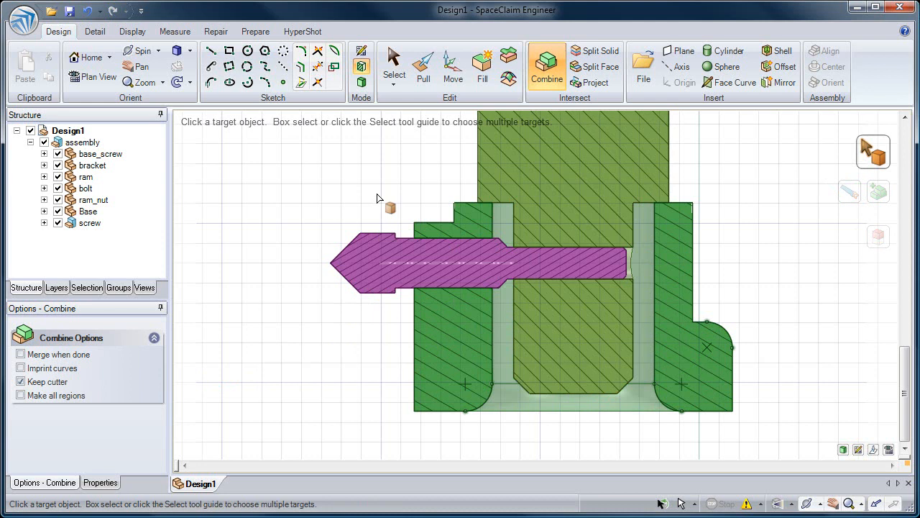
# Step: Return the assembly from Section Mode to 3D Mode in the home view and leave the Combine tool
pyautogui.click(360, 84)
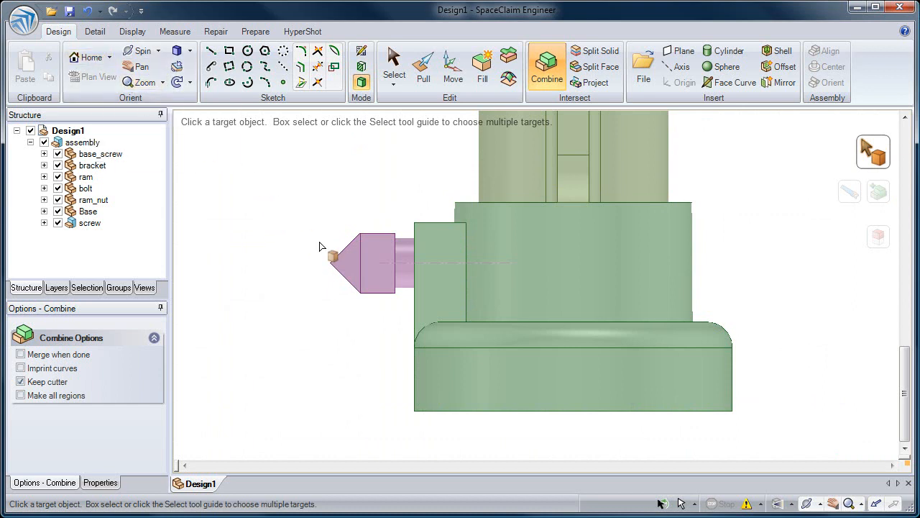
pyautogui.press('h')
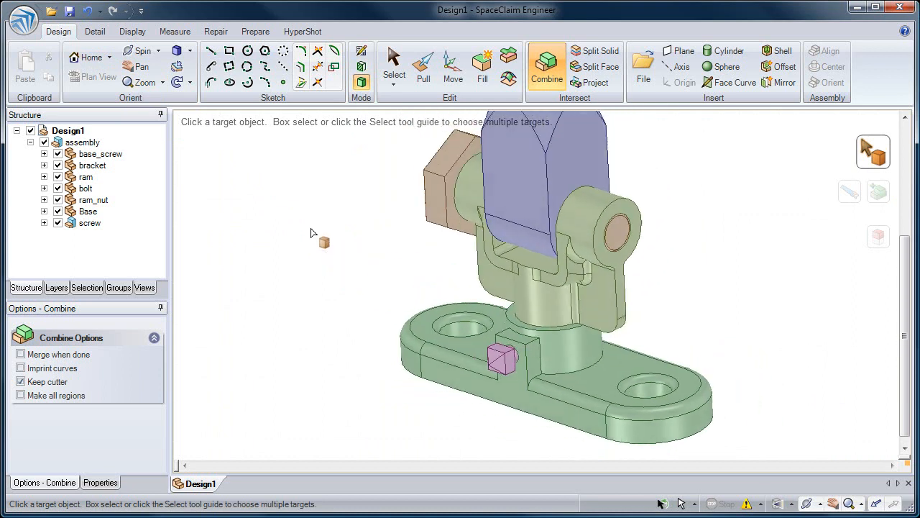
pyautogui.press('Escape')
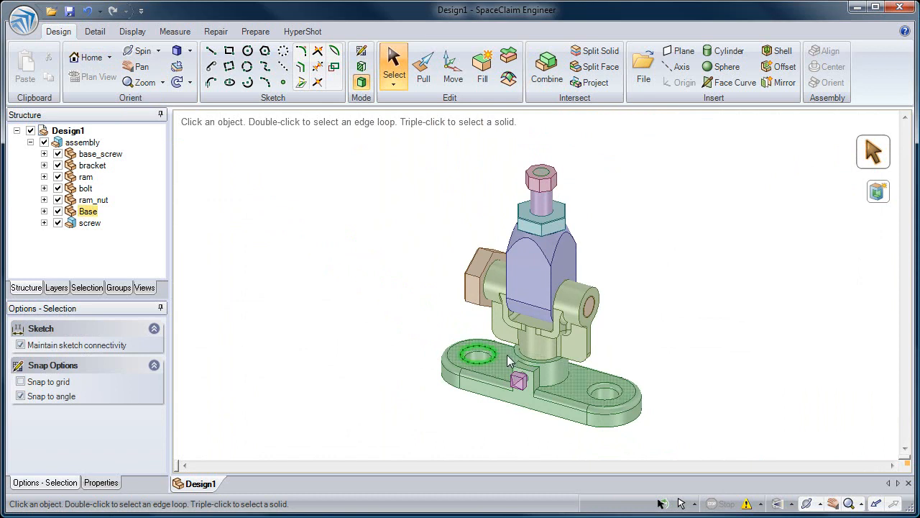
# Step: Open the bracket component of the assembly in its own design window
pyautogui.scroll(4, 550, 346)
pyautogui.moveTo(550, 341); pyautogui.dragTo(563, 293, button='middle')
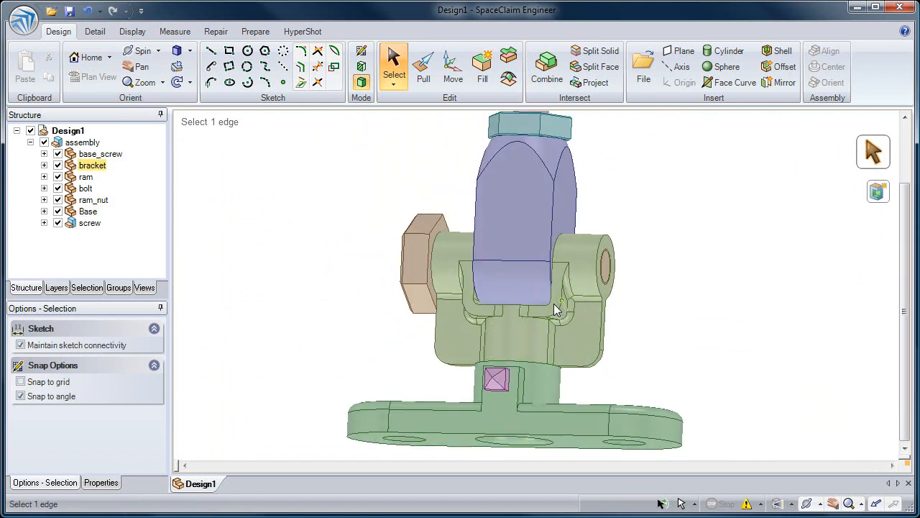
pyautogui.rightClick(507, 333)
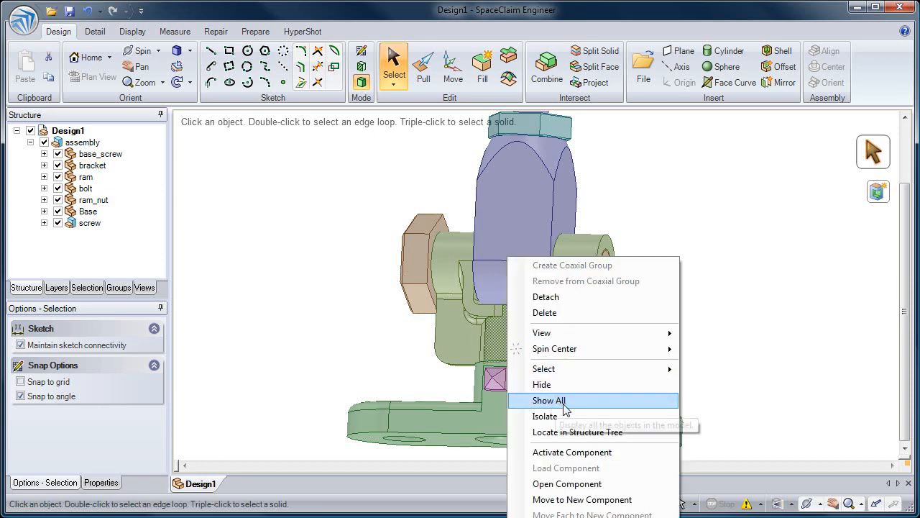
pyautogui.click(575, 484)
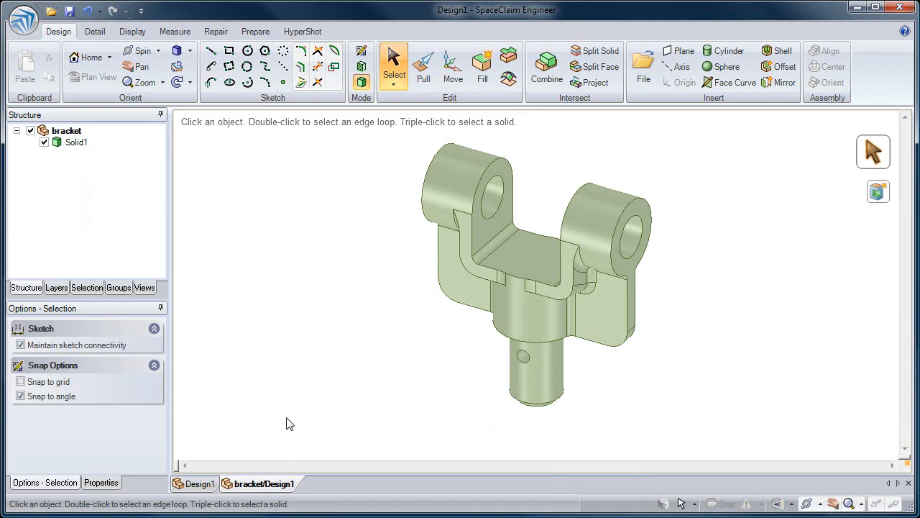
# Step: Remove the narrow round between the bracket's cylindrical boss and one side plate with Fill
pyautogui.click(502, 298)
pyautogui.moveTo(501, 298); pyautogui.dragTo(575, 288, button='middle')
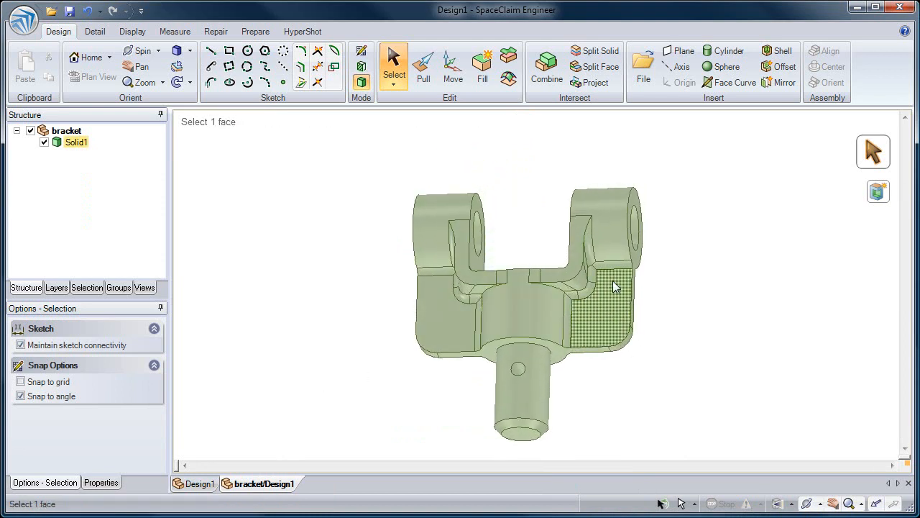
pyautogui.scroll(5, 576, 290)
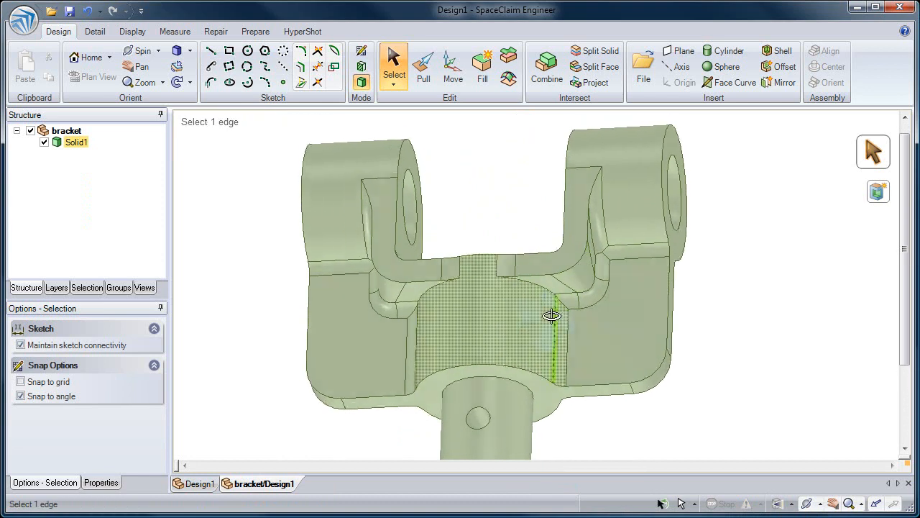
pyautogui.moveTo(557, 301); pyautogui.dragTo(571, 285, button='middle')
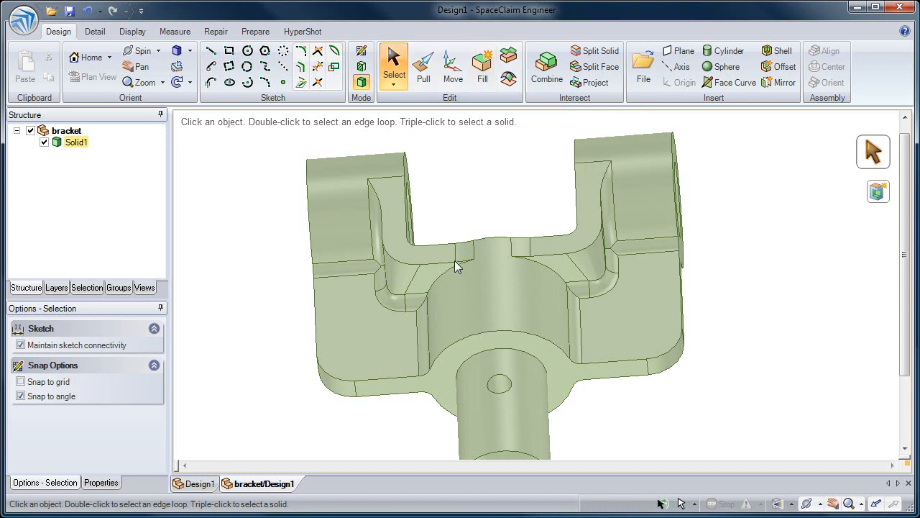
pyautogui.moveTo(445, 259); pyautogui.dragTo(466, 252, button='middle')
pyautogui.moveTo(434, 337)
pyautogui.keyDown('ctrl'); pyautogui.mouseDown(button='middle')
pyautogui.moveTo(434, 322)
pyautogui.moveTo(421, 345)
pyautogui.mouseUp(button='middle'); pyautogui.keyUp('ctrl')
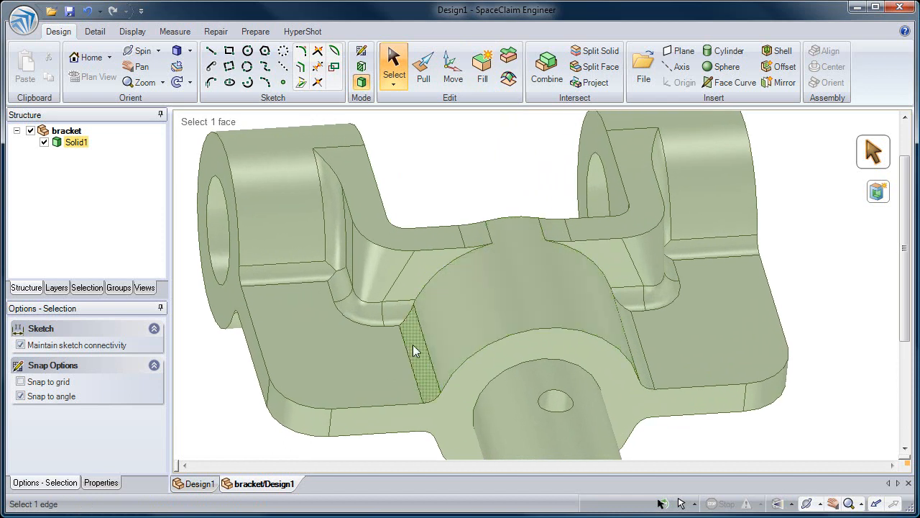
pyautogui.click(423, 344)
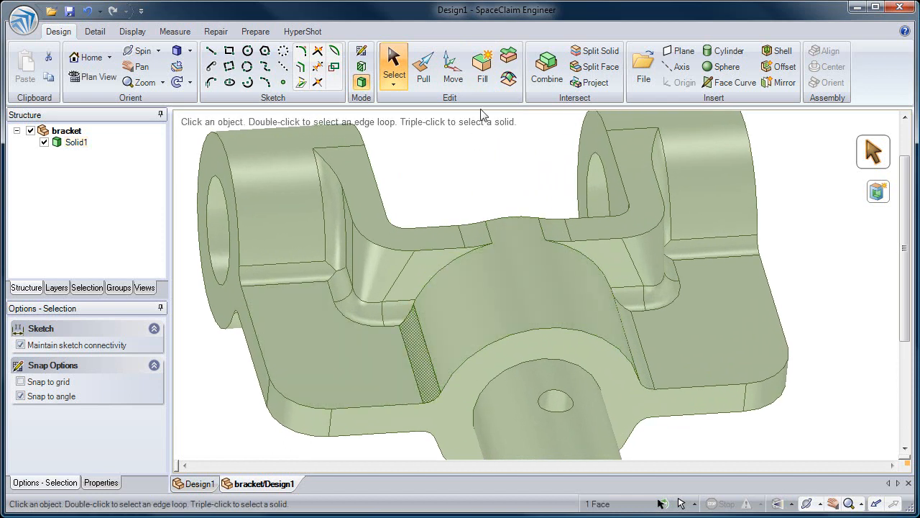
pyautogui.click(482, 78)
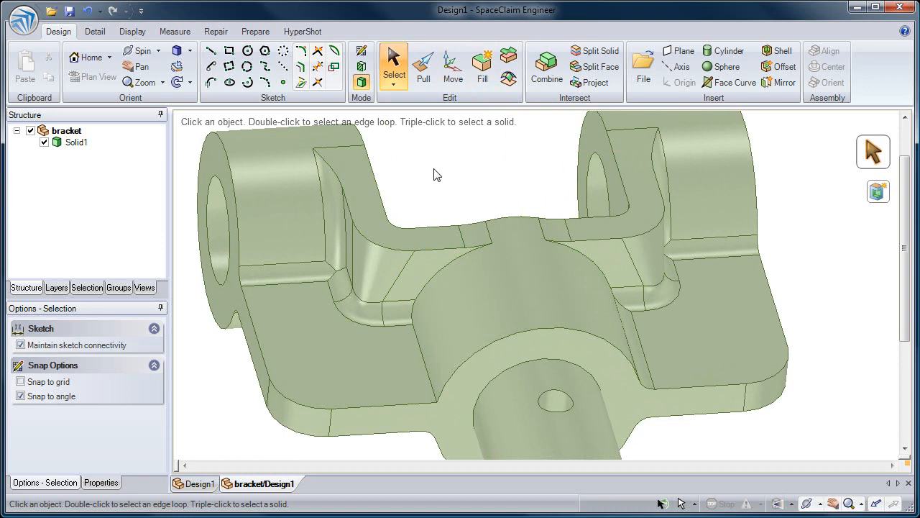
# Step: Fill the connected chain of small rounds around the same arm of the bracket, and also the larger round at its inner corner
pyautogui.click(335, 231)
pyautogui.keyDown('ctrl'); pyautogui.click(315, 270); pyautogui.keyUp('ctrl')
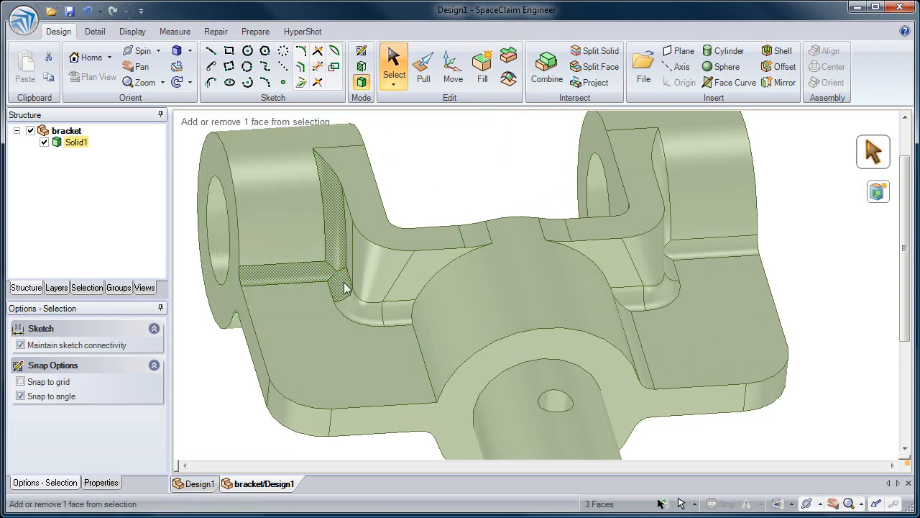
pyautogui.keyDown('ctrl'); pyautogui.doubleClick(343, 282); pyautogui.keyUp('ctrl')
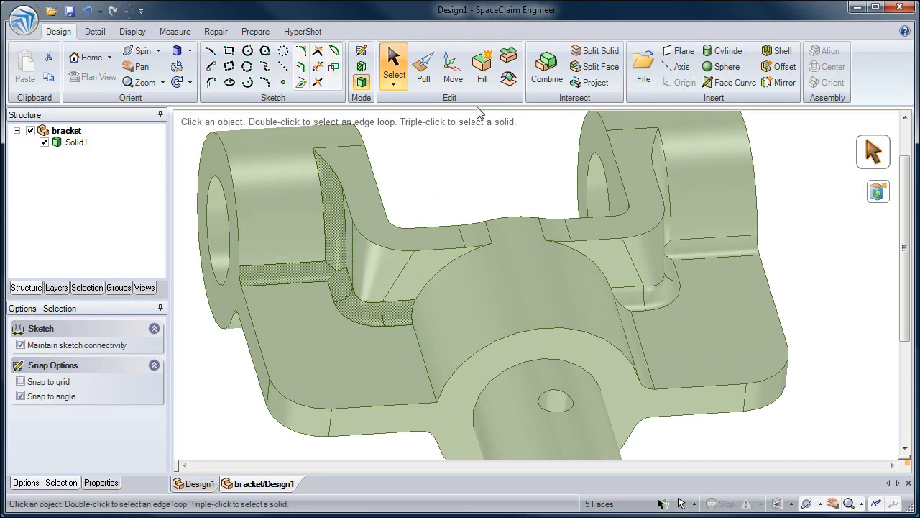
pyautogui.click(480, 83)
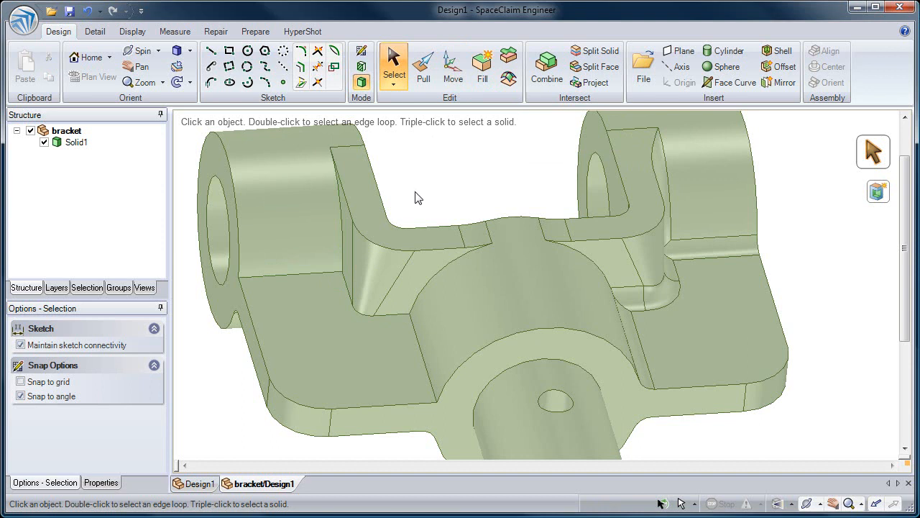
pyautogui.click(390, 262)
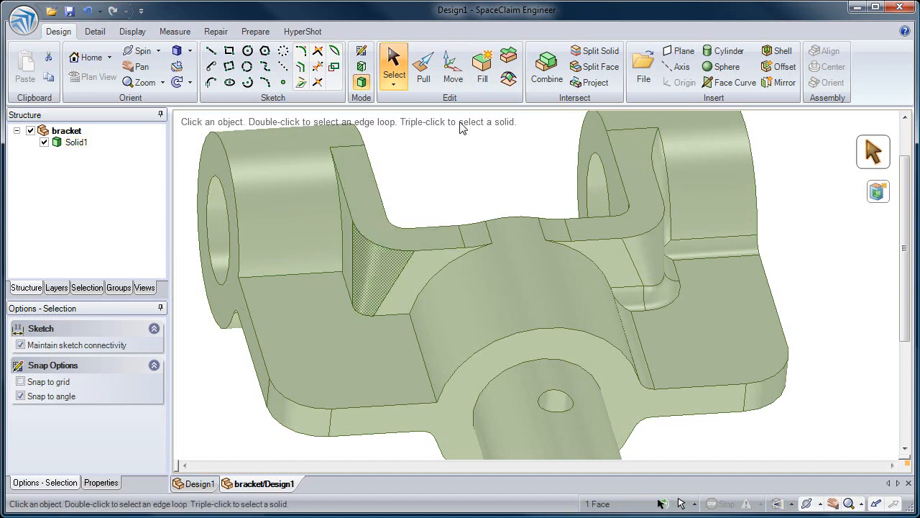
pyautogui.click(480, 72)
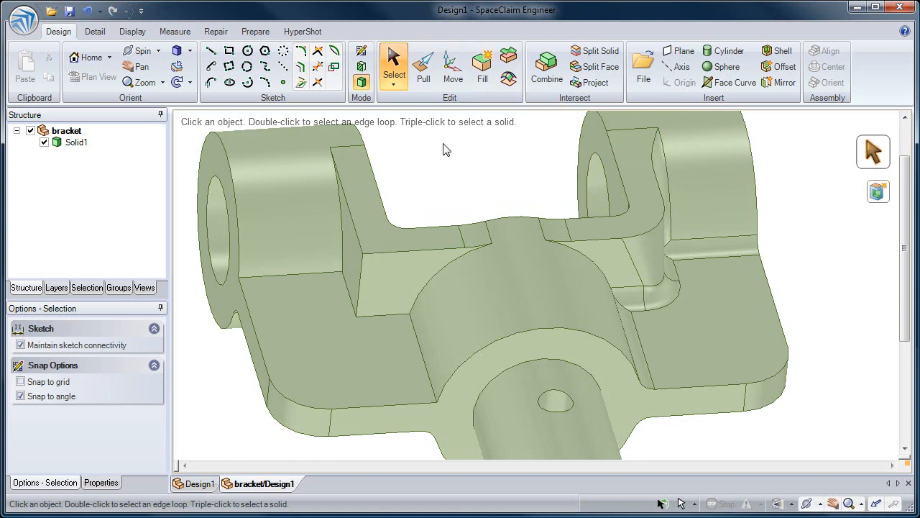
# Step: Select all rounds equal to or smaller than the round beside the boss on the opposite side, and remove them with Fill
pyautogui.click(570, 290)
pyautogui.moveTo(571, 291)
pyautogui.mouseDown(button='middle')
pyautogui.moveTo(530, 309)
pyautogui.moveTo(522, 287)
pyautogui.moveTo(534, 263)
pyautogui.moveTo(450, 279)
pyautogui.mouseUp(button='middle')
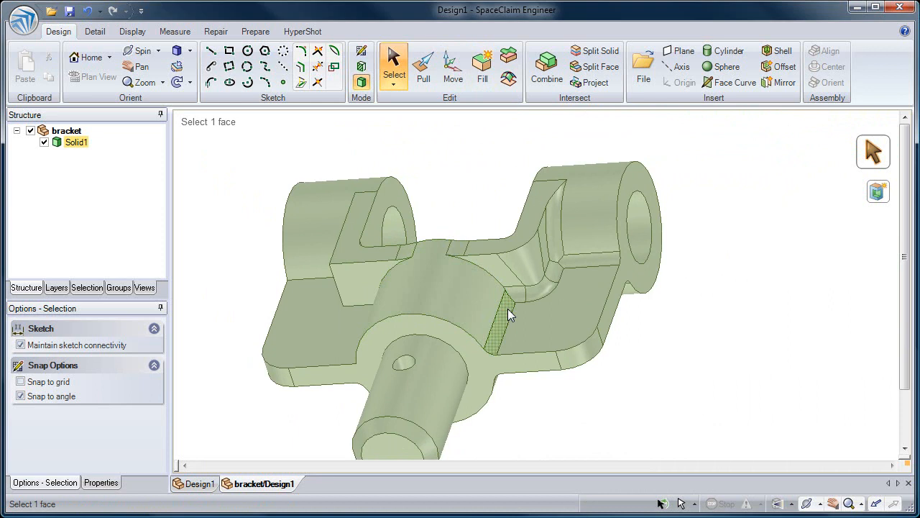
pyautogui.click(78, 288)
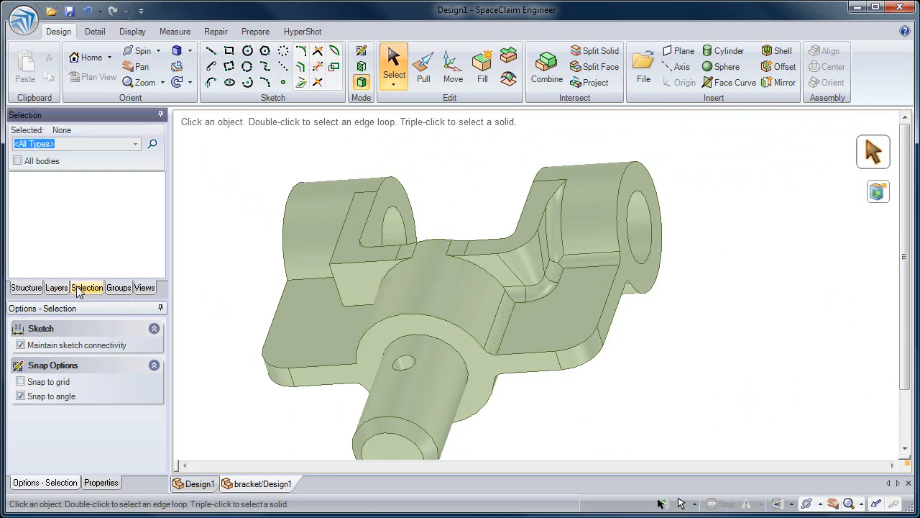
pyautogui.click(507, 313)
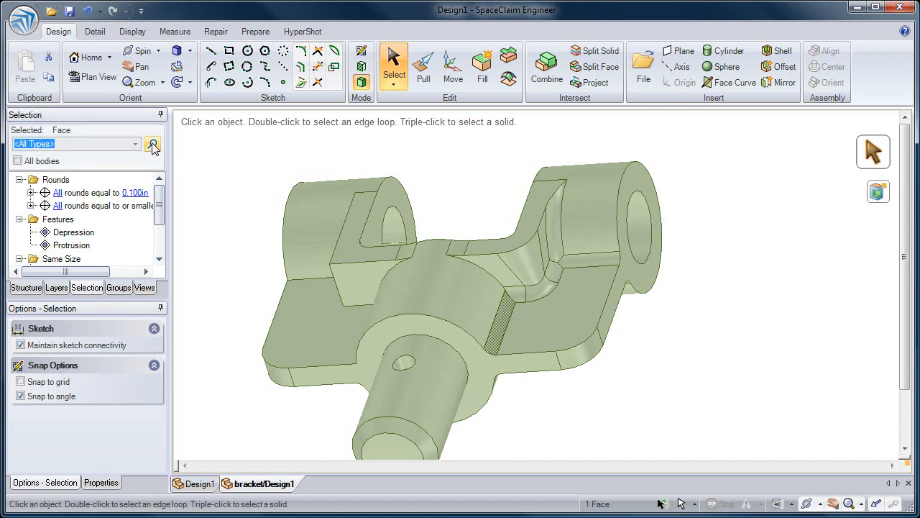
pyautogui.moveTo(160, 195)
pyautogui.mouseDown()
pyautogui.moveTo(159, 230)
pyautogui.moveTo(159, 193)
pyautogui.mouseUp()
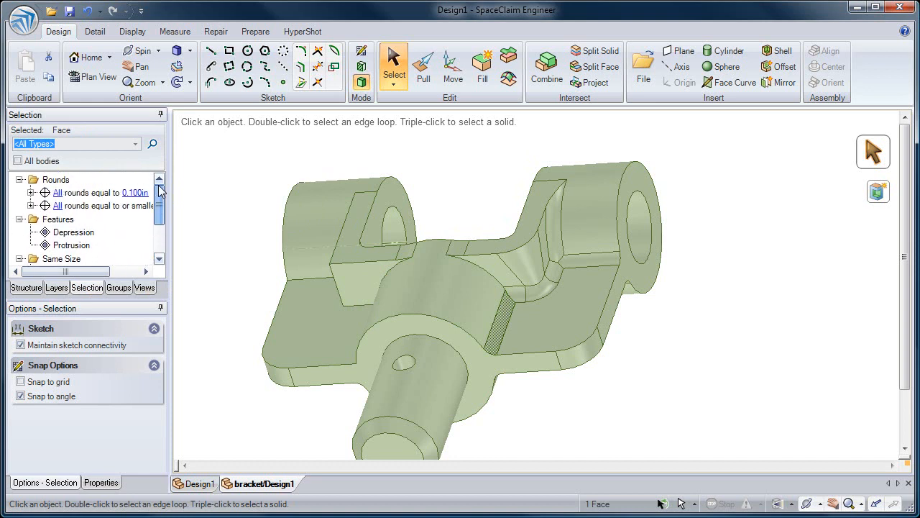
pyautogui.click(103, 195)
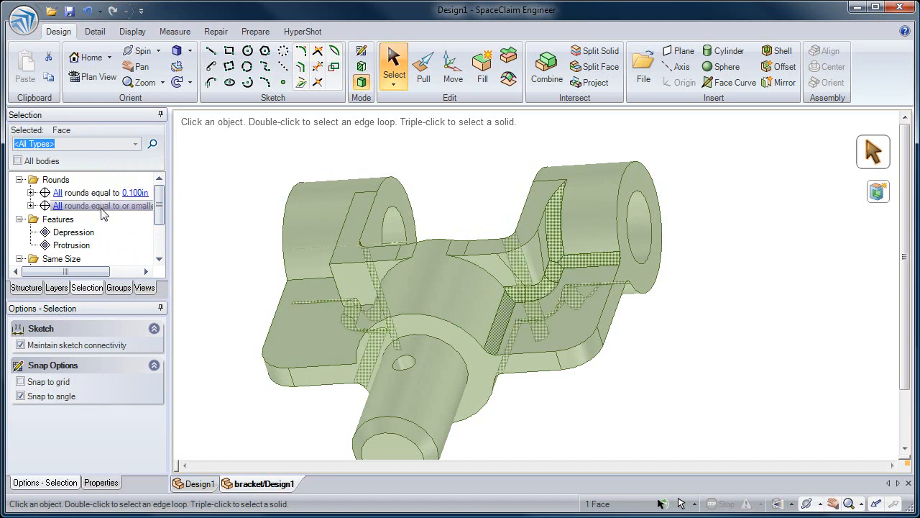
pyautogui.click(103, 208)
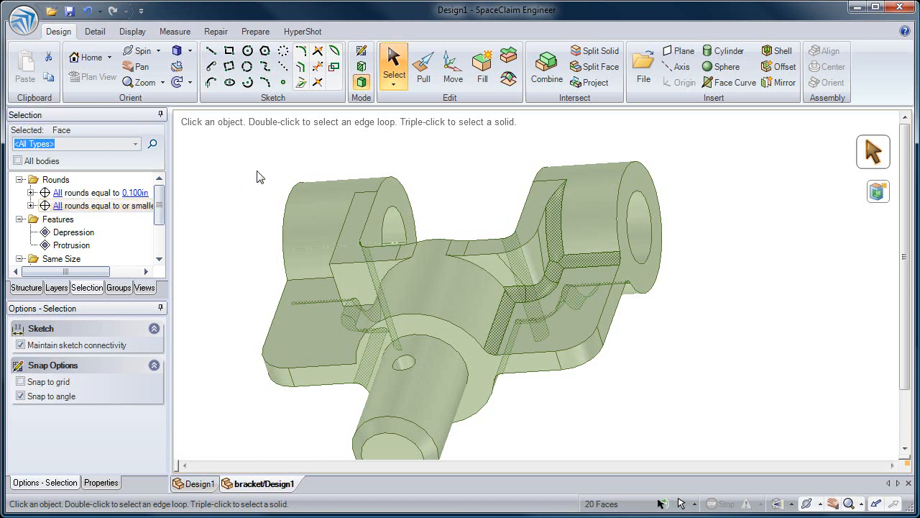
pyautogui.click(482, 83)
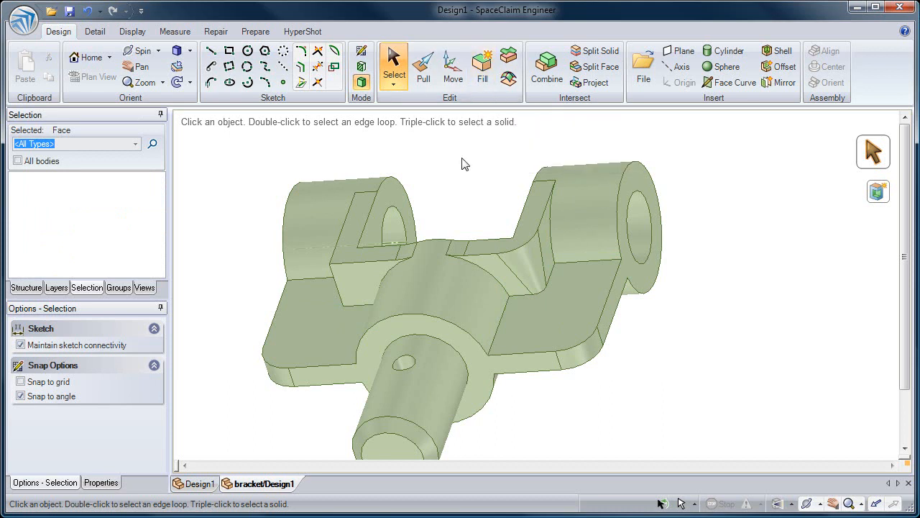
# Step: Create a drawing sheet for the current bracket design
pyautogui.moveTo(432, 218); pyautogui.dragTo(463, 189, button='middle')
pyautogui.moveTo(463, 190); pyautogui.dragTo(463, 227, button='middle')
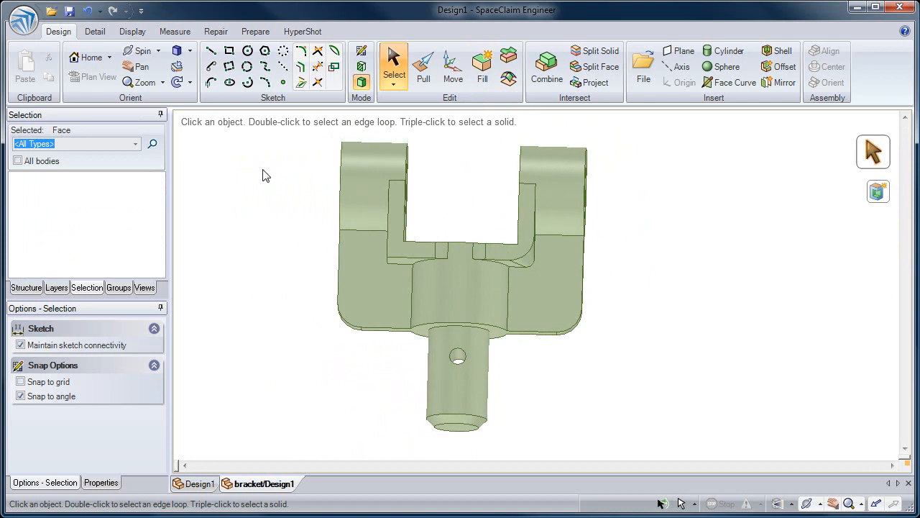
pyautogui.click(25, 20)
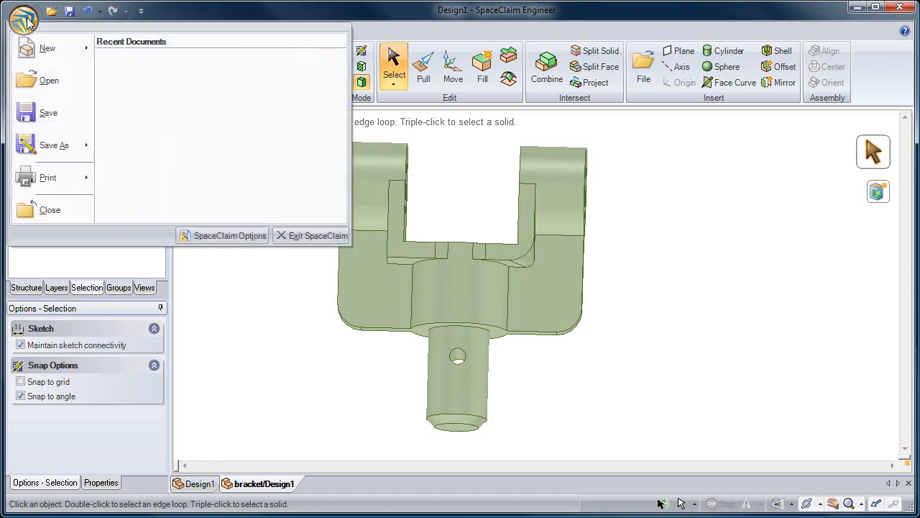
pyautogui.moveTo(46, 52)
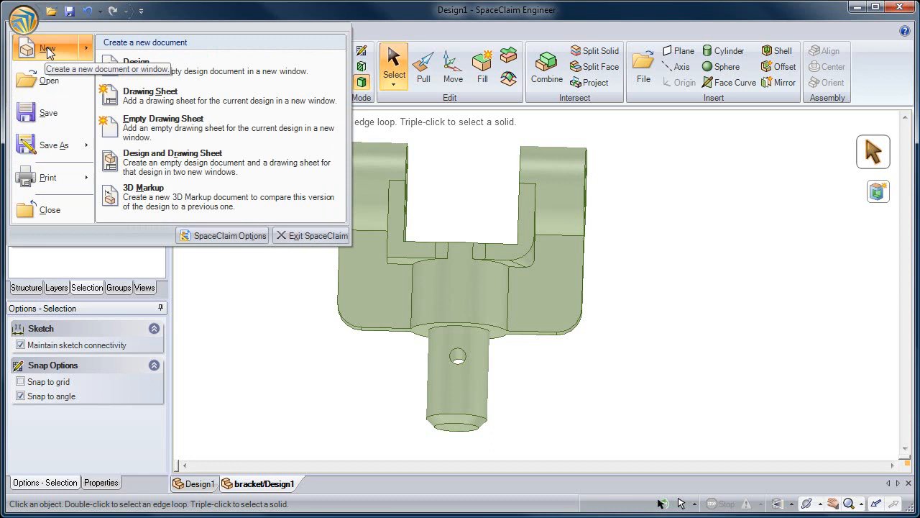
pyautogui.click(146, 100)
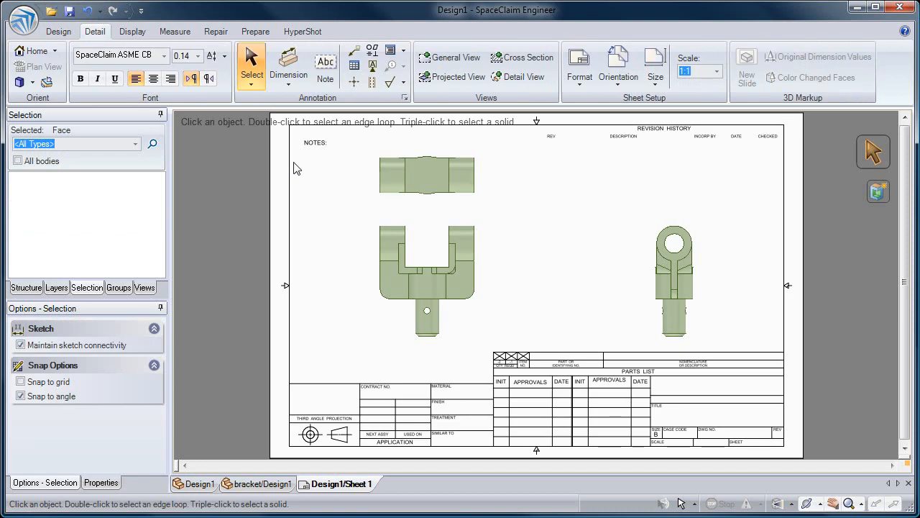
# Step: Move the front and side views closer together and lower on the sheet, and switch to a sheet format without border and title block
pyautogui.moveTo(419, 259)
pyautogui.mouseDown()
pyautogui.moveTo(389, 272)
pyautogui.moveTo(378, 305)
pyautogui.moveTo(369, 276)
pyautogui.mouseUp()
pyautogui.moveTo(648, 277); pyautogui.dragTo(551, 269)
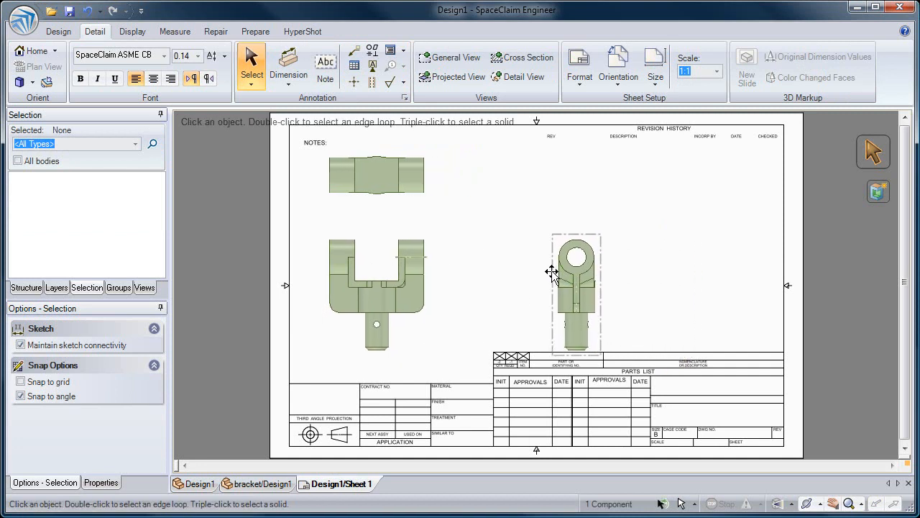
pyautogui.click(580, 76)
pyautogui.moveTo(784, 192); pyautogui.dragTo(783, 293)
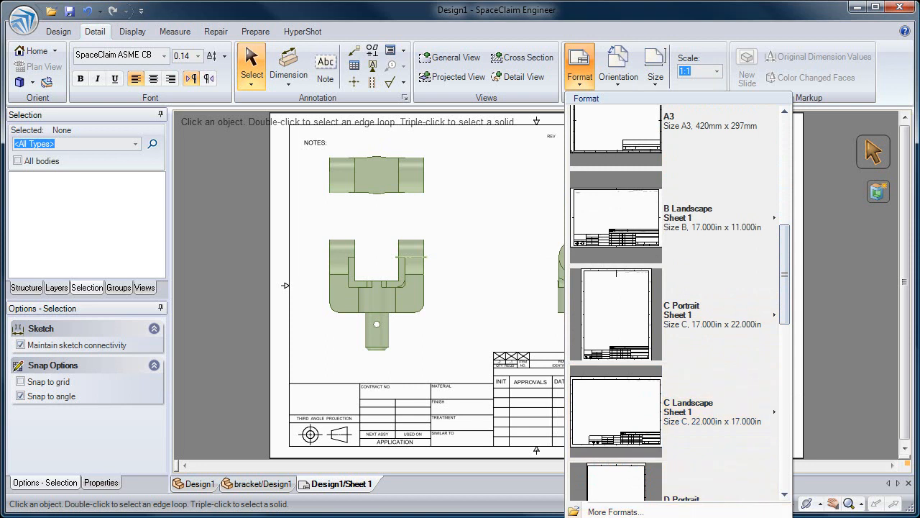
pyautogui.click(640, 431)
pyautogui.moveTo(595, 240); pyautogui.dragTo(583, 267)
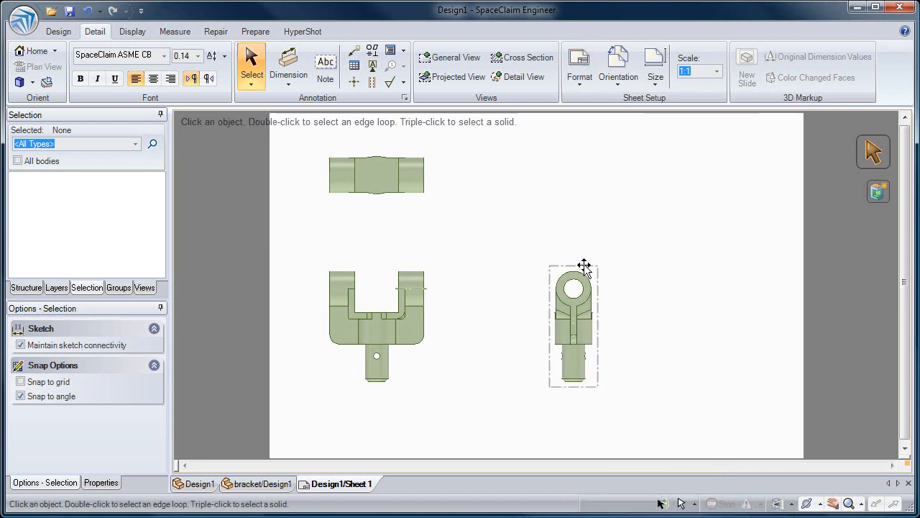
# Step: Add an isometric general view in the sheet's upper right area, and turn the front view into a cross section cut through the top view's middle
pyautogui.click(450, 57)
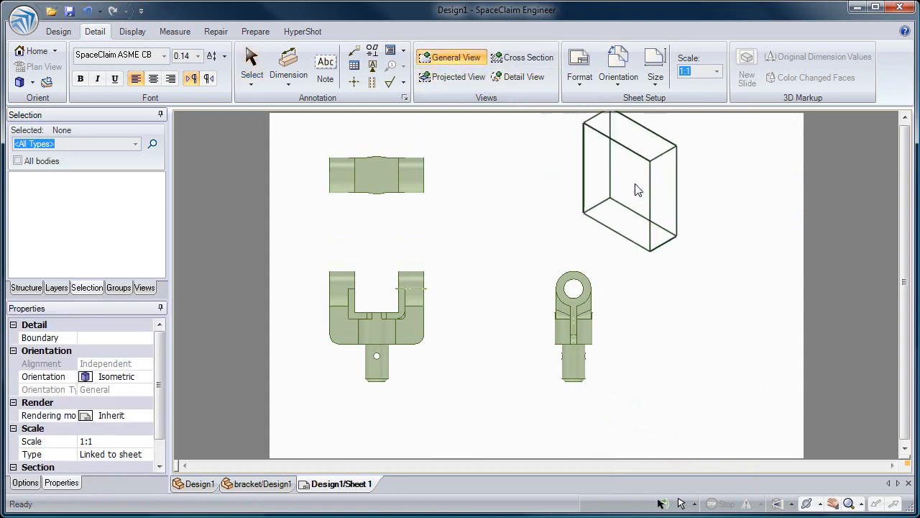
pyautogui.click(685, 213)
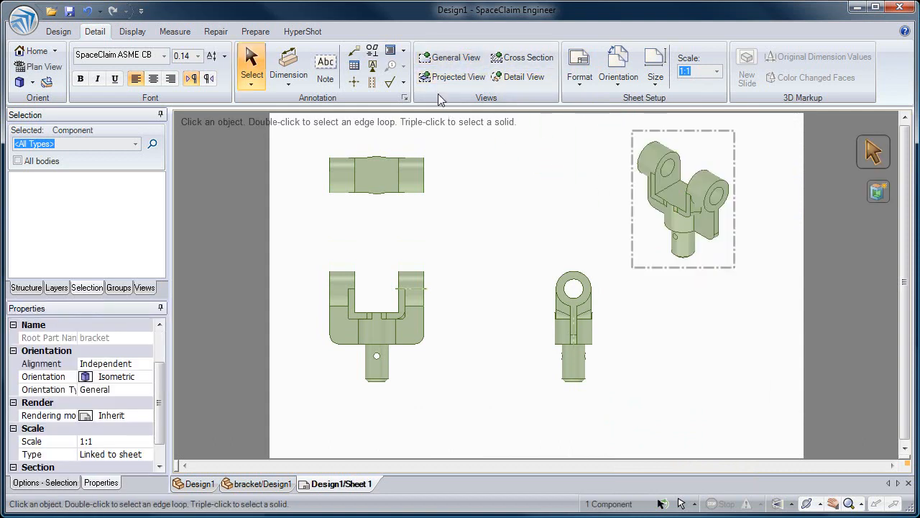
pyautogui.click(507, 59)
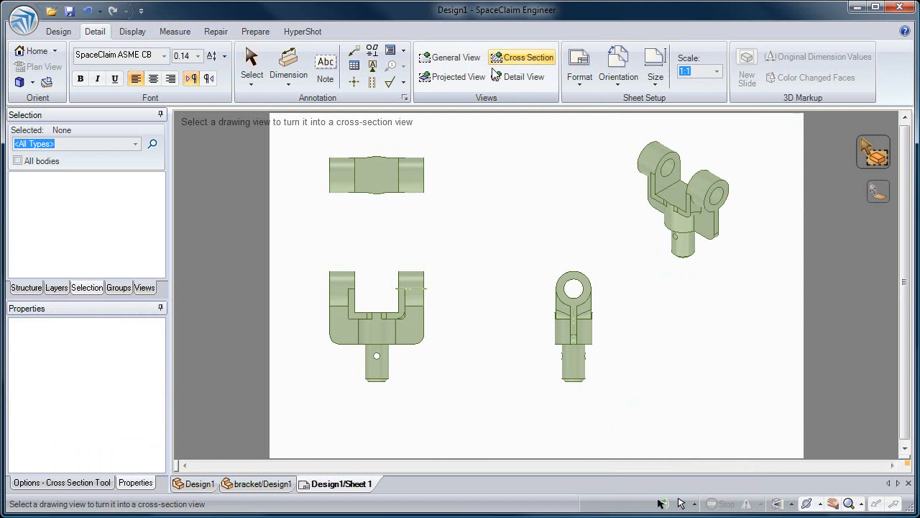
pyautogui.click(380, 278)
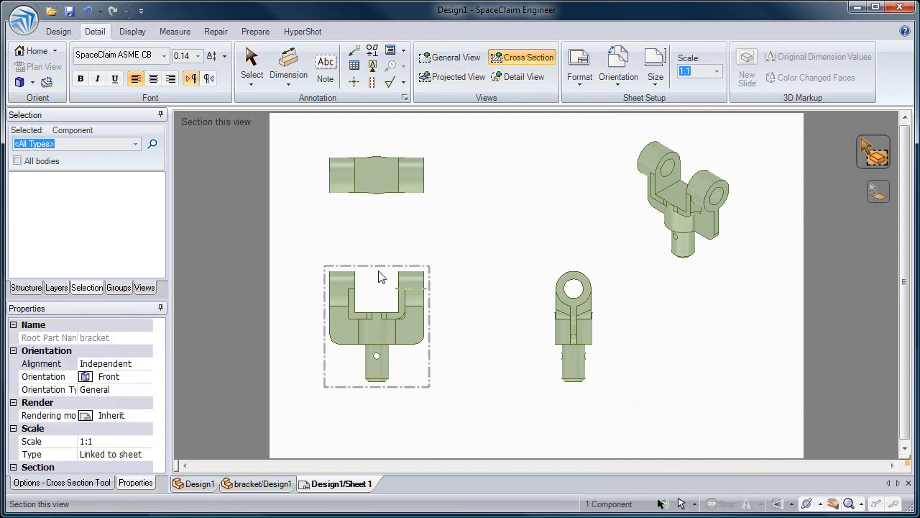
pyautogui.click(350, 176)
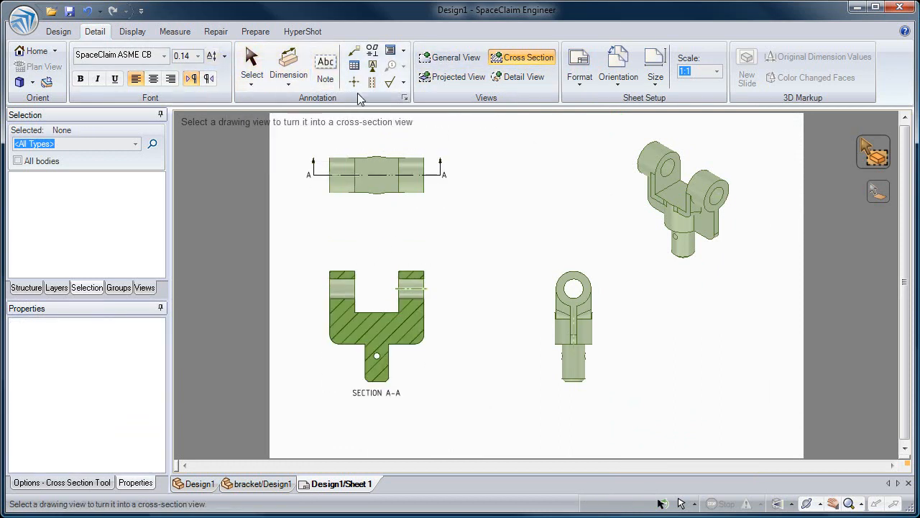
# Step: Dimension the gap between the two arms and the overall bracket width above the section view
pyautogui.click(291, 68)
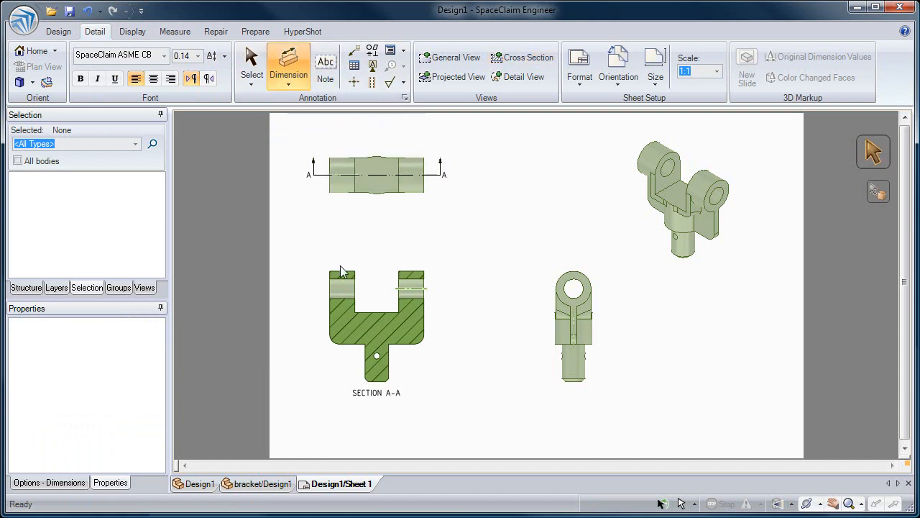
pyautogui.click(371, 317)
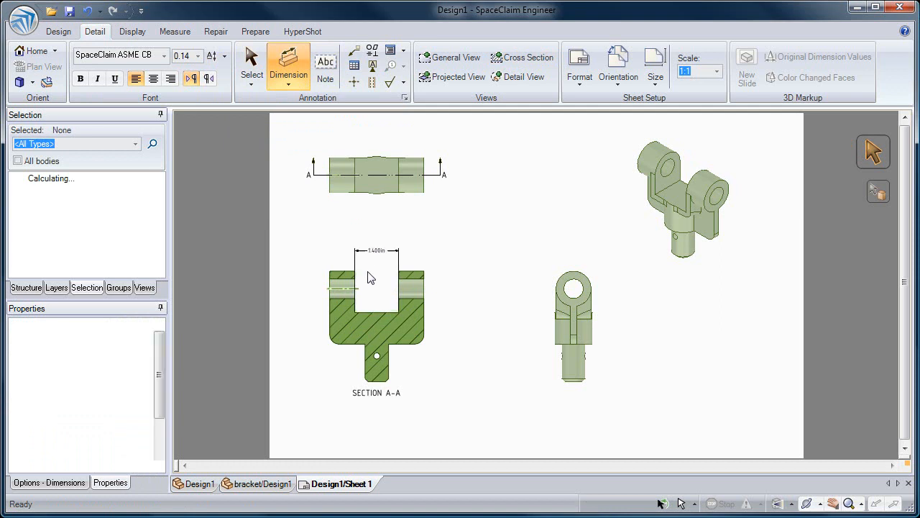
pyautogui.click(377, 257)
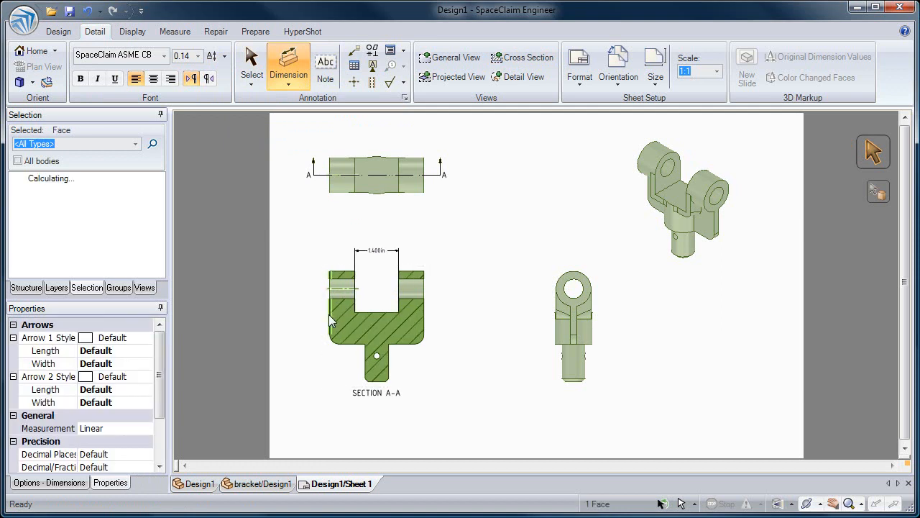
pyautogui.click(426, 320)
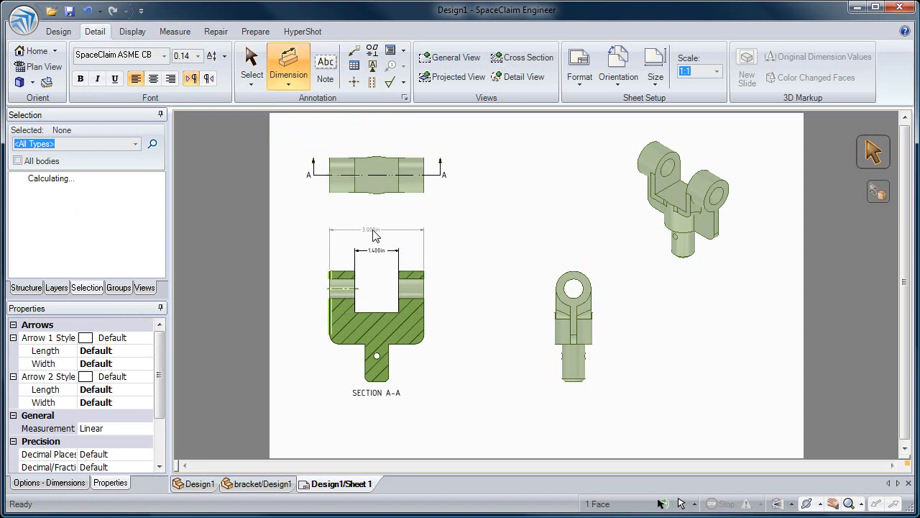
pyautogui.click(373, 234)
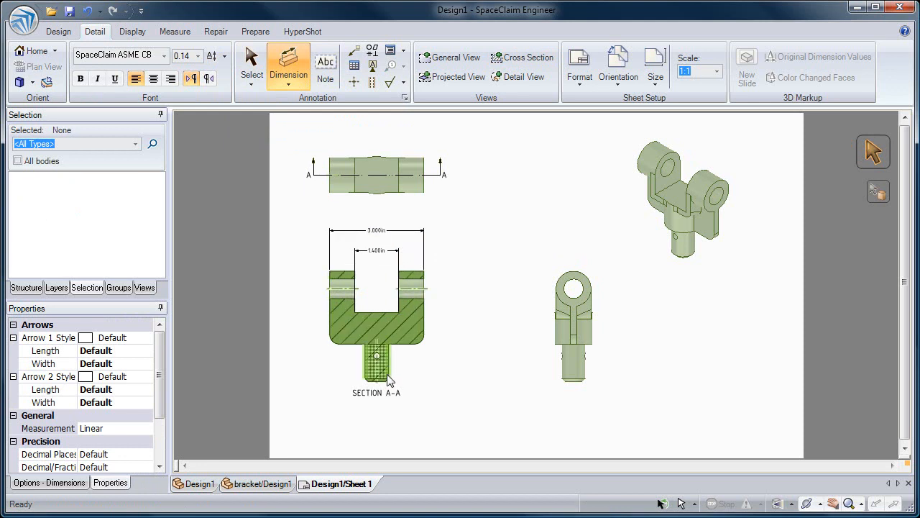
# Step: Dimension the diameter of the pin in the section view, placing the text beside its lower end
pyautogui.click(389, 373)
pyautogui.click(423, 389)
pyautogui.moveTo(438, 390); pyautogui.dragTo(439, 368)
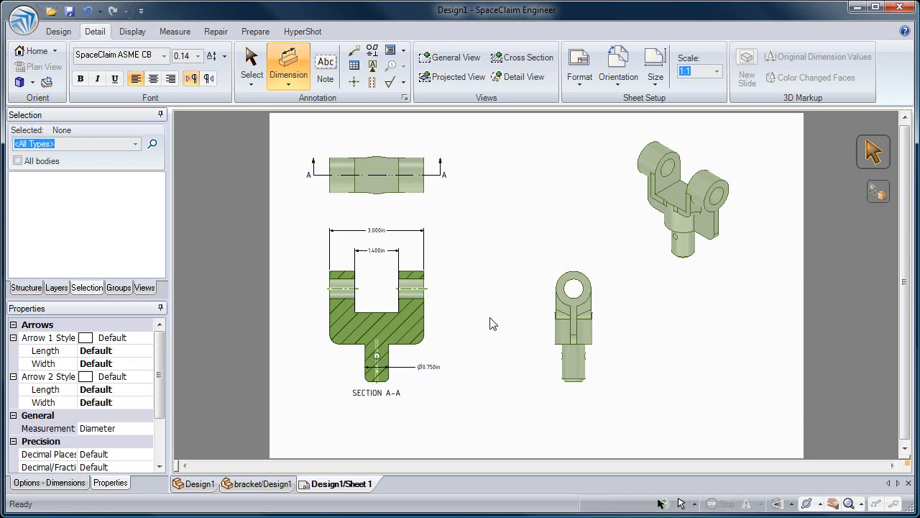
# Step: Add a note reading "holes are same size" between the section view and the side view
pyautogui.click(327, 68)
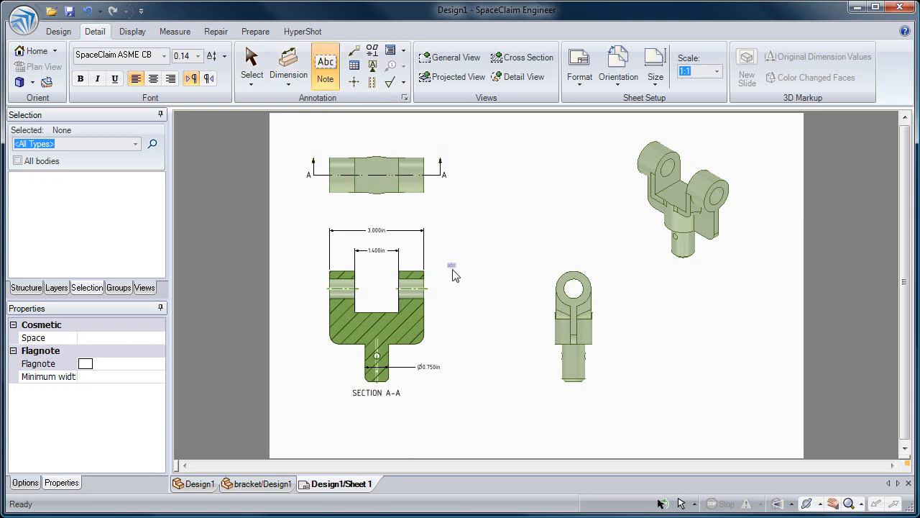
pyautogui.click(467, 294)
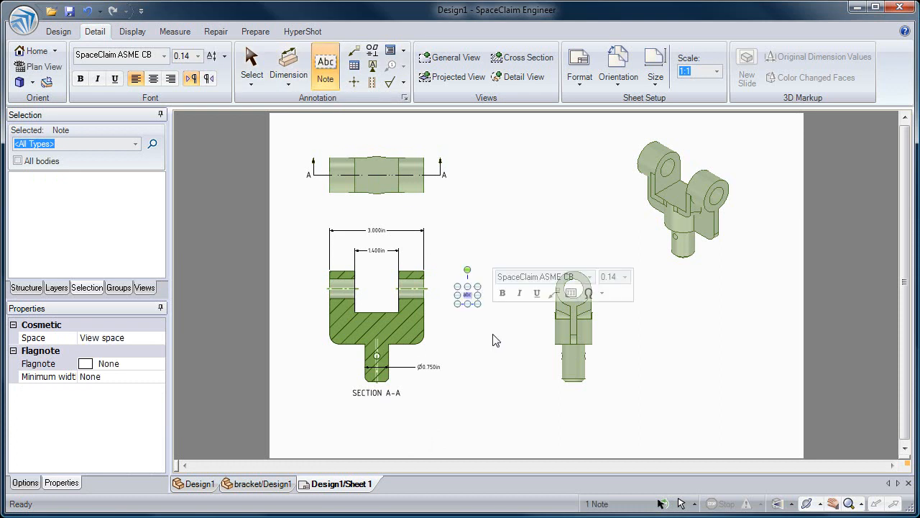
pyautogui.write('holes are')
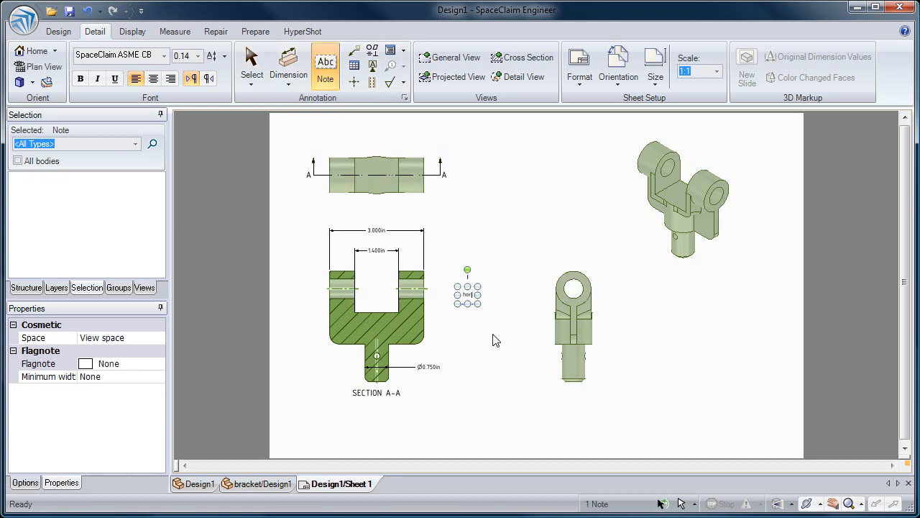
pyautogui.write(' same size')
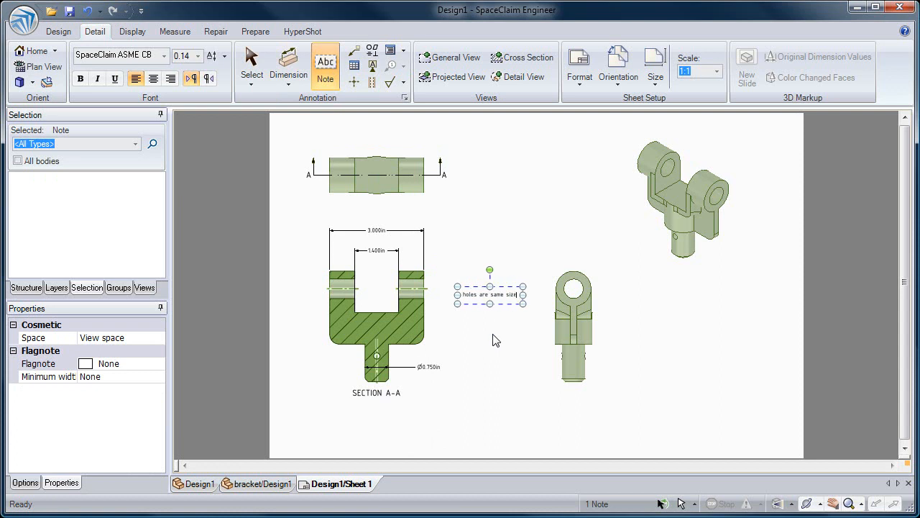
# Step: Attach a leader from the top of the note to the edge of the nearest arm hole in the section view
pyautogui.rightClick(464, 240)
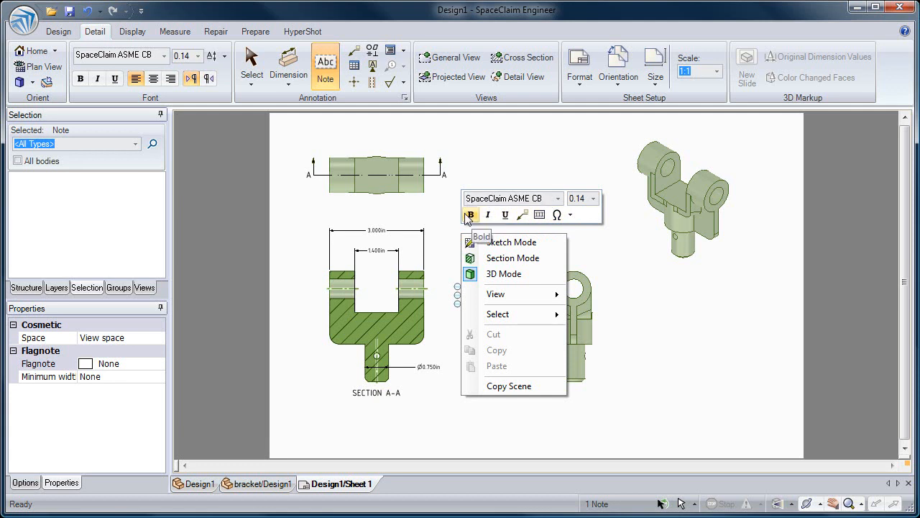
pyautogui.click(522, 219)
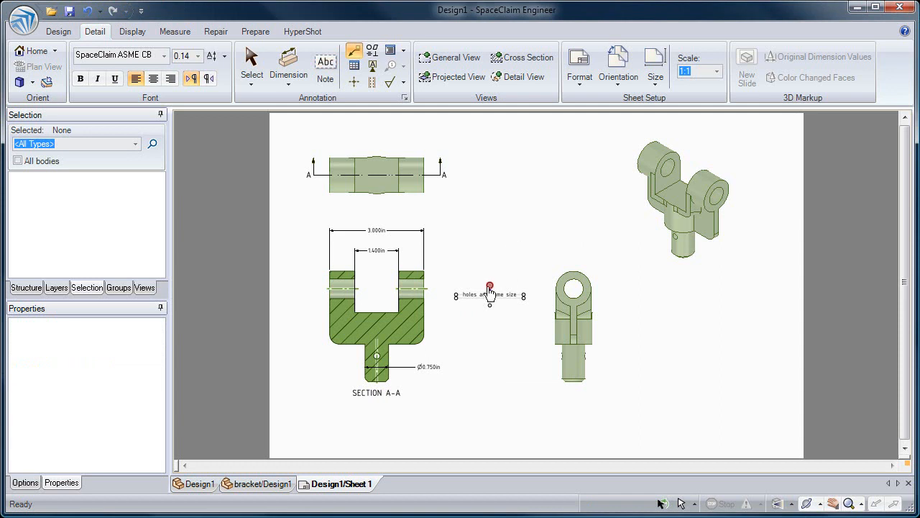
pyautogui.click(488, 285)
pyautogui.click(424, 280)
pyautogui.click(478, 233)
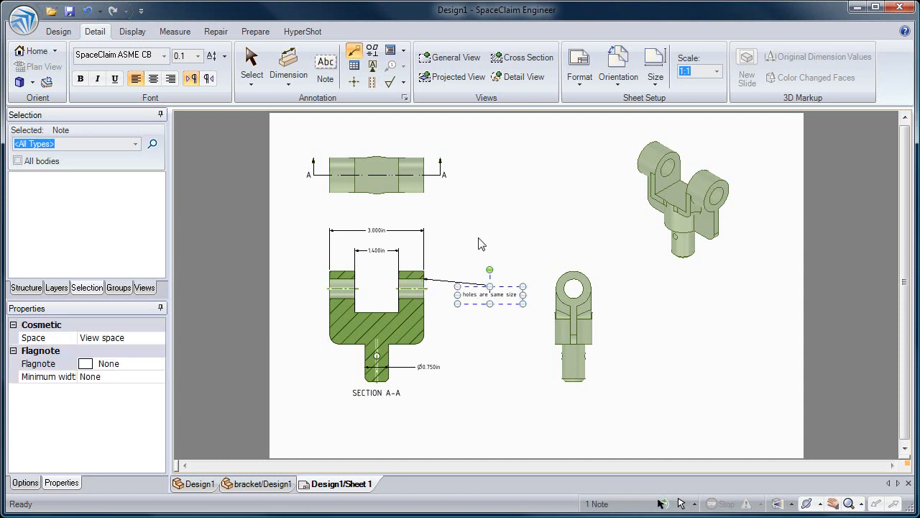
pyautogui.press('Escape')
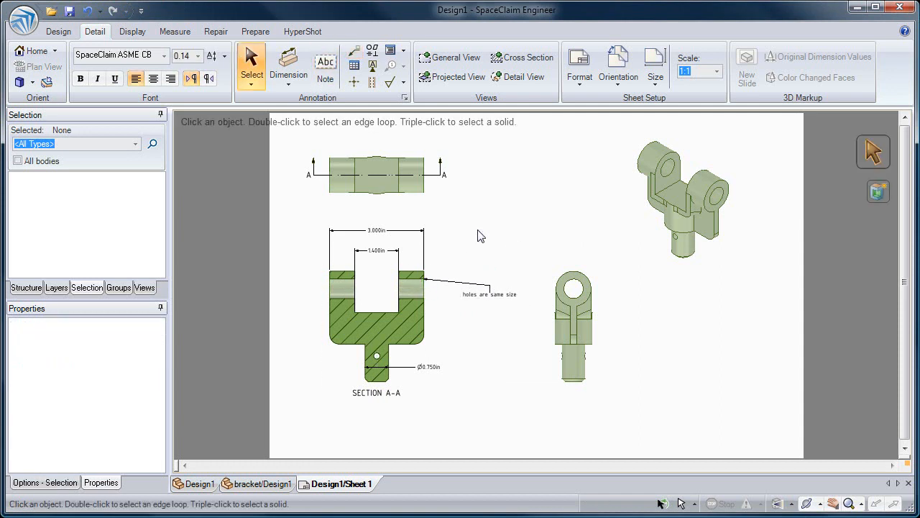